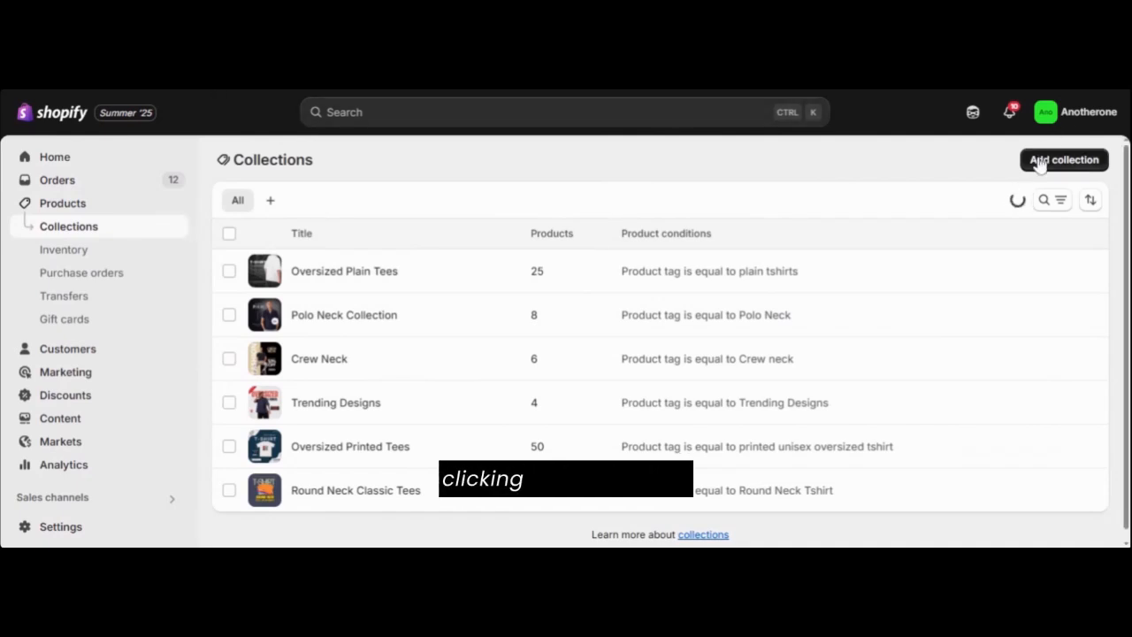
Step: Start adding a new collection, ready for its title
left_click(1040, 163)
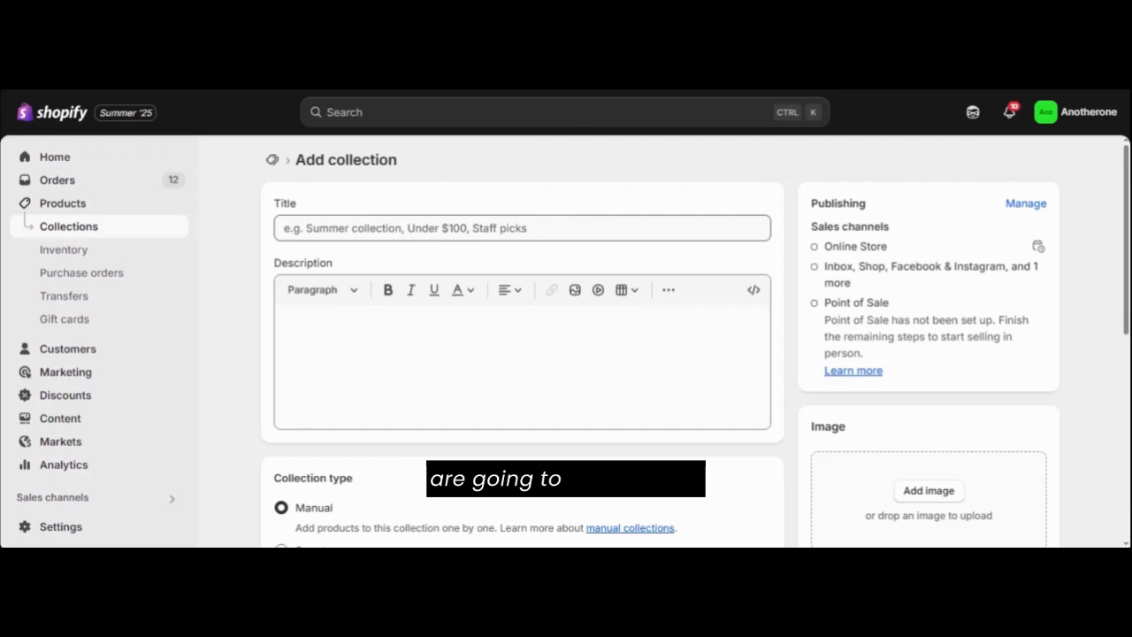
left_click(284, 228)
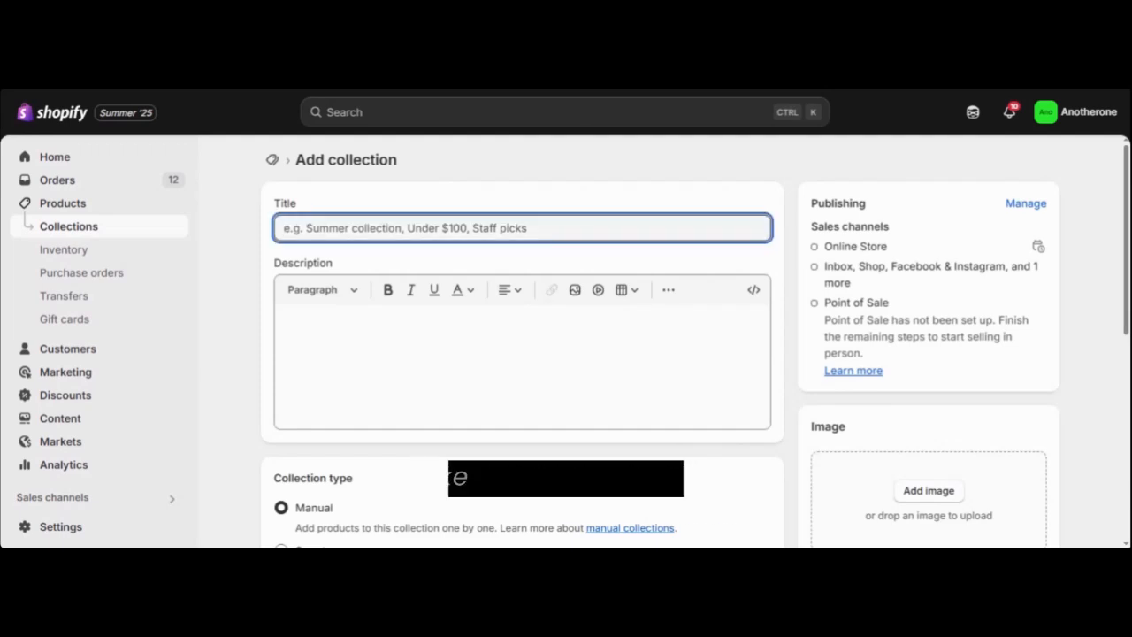
type("Printed")
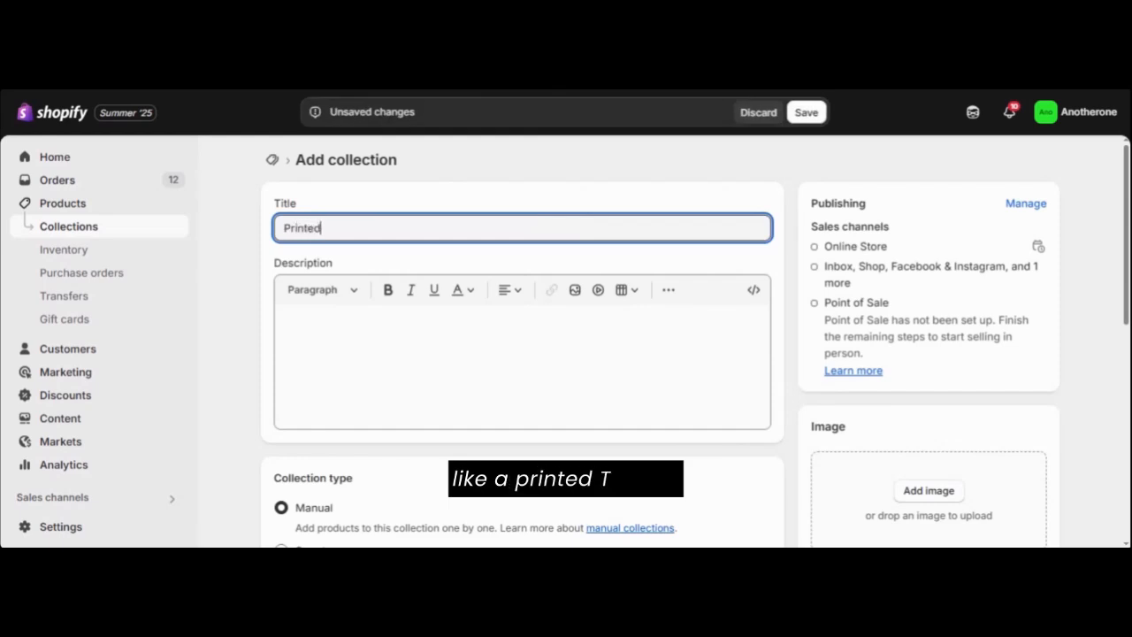
left_click(284, 227)
type("tsh")
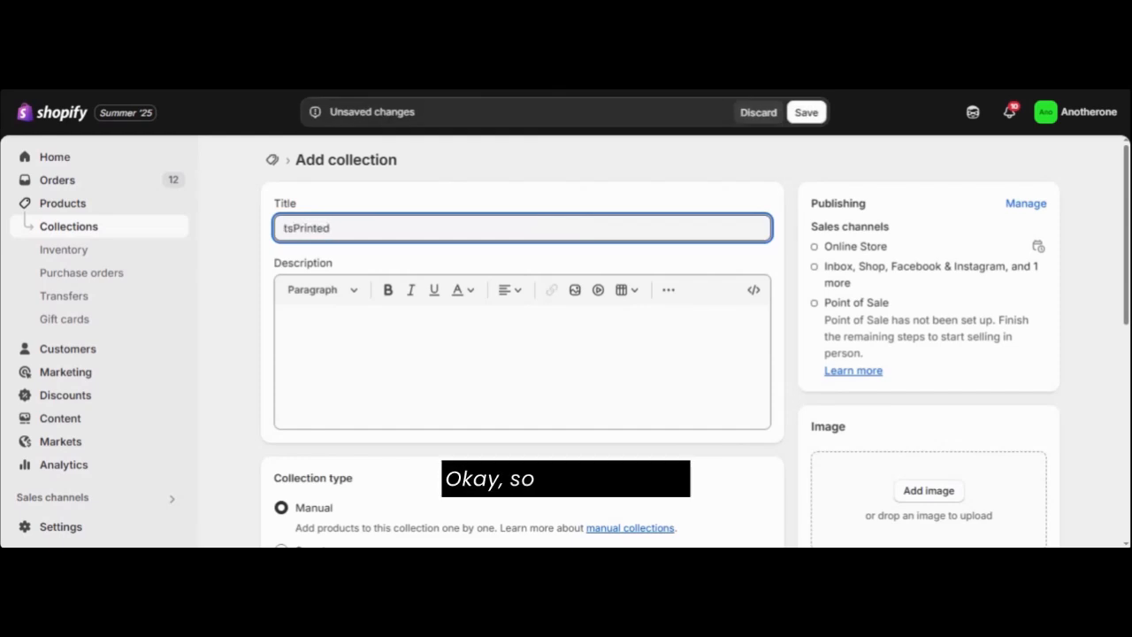
key("Right")
key("Right")
key("Right")
key("Right")
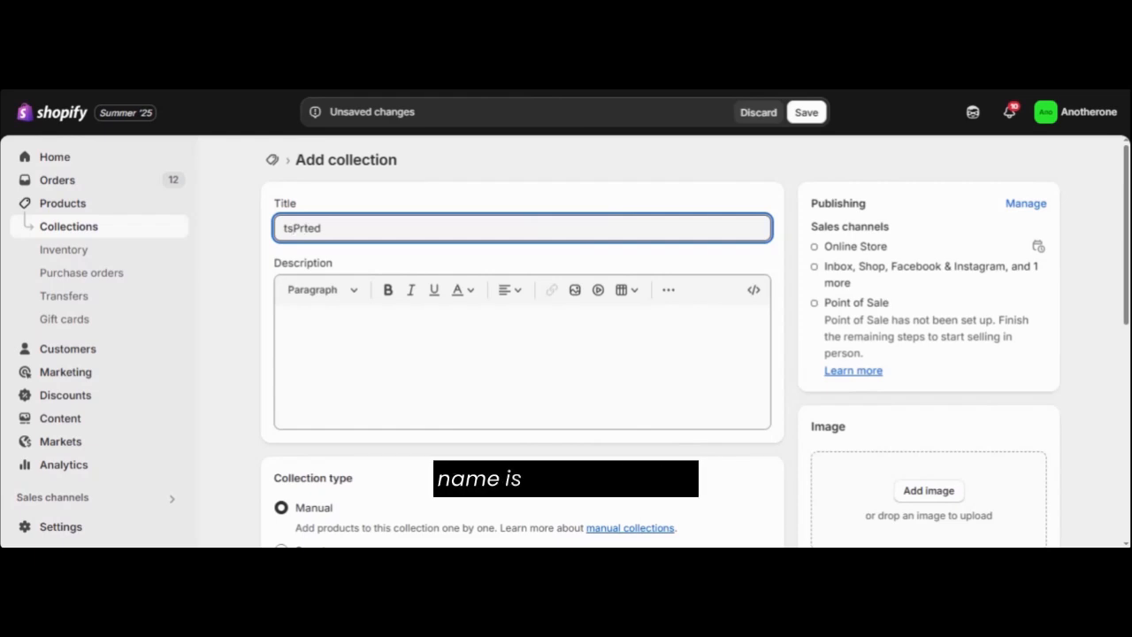
key("BackSpace")
key("BackSpace")
key("ctrl+a")
key("BackSpace")
Step: Title the new collection "Printed Tshirts"
type("Printed")
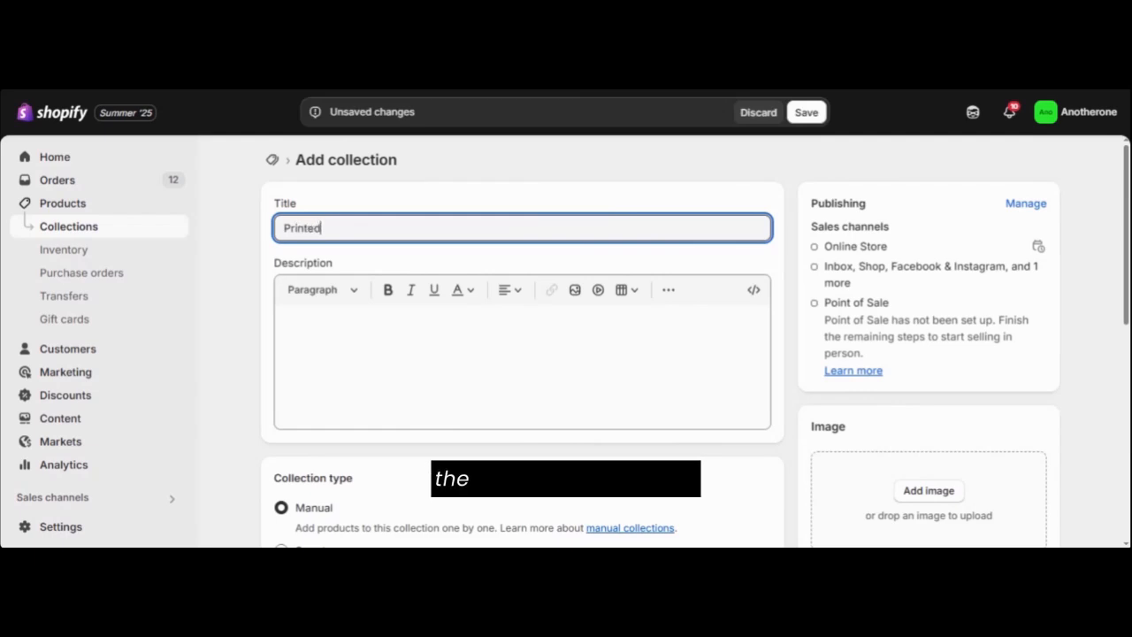
type(" Tshirts")
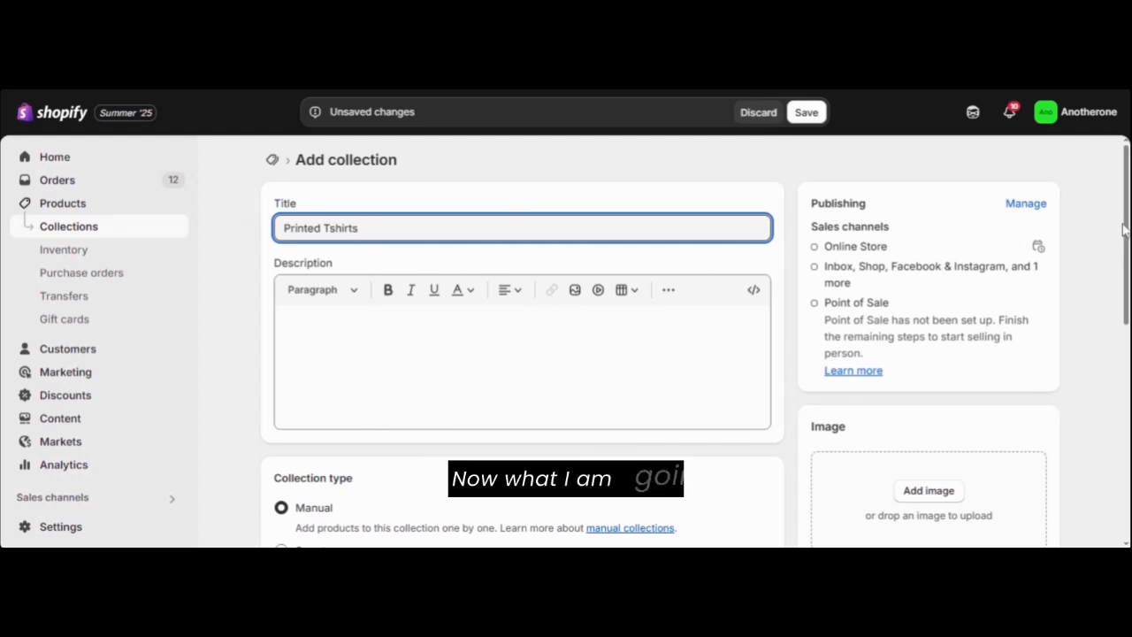
left_click(226, 222)
Step: Write the collection description "This is a collection all printed tshirts" in the Paragraph style
scroll(177, 213, "down", 1)
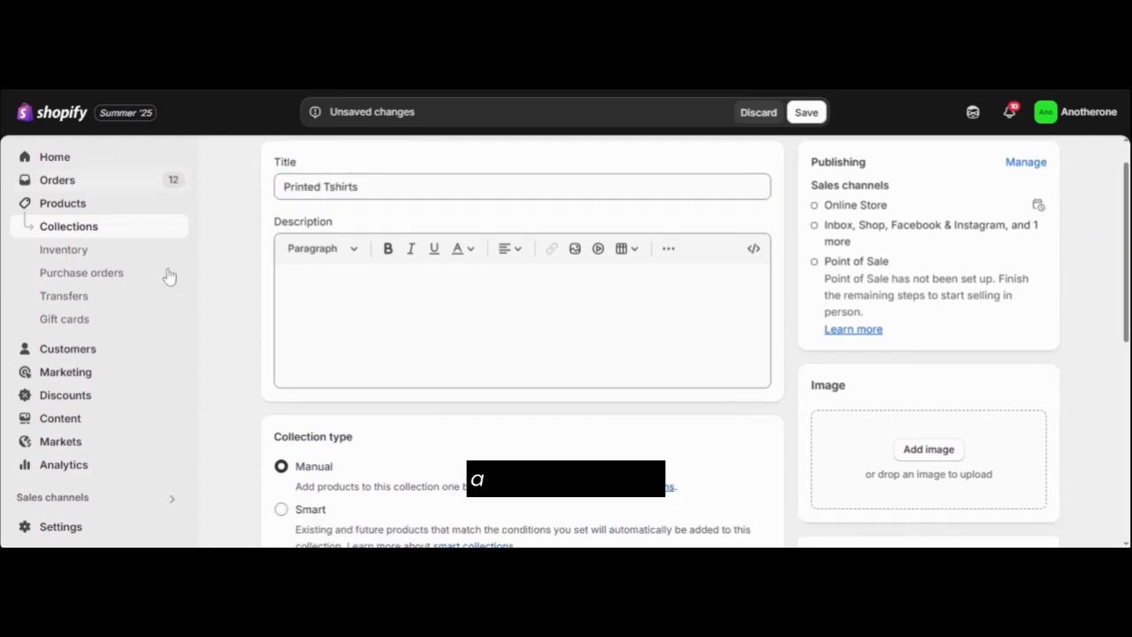
left_click(292, 277)
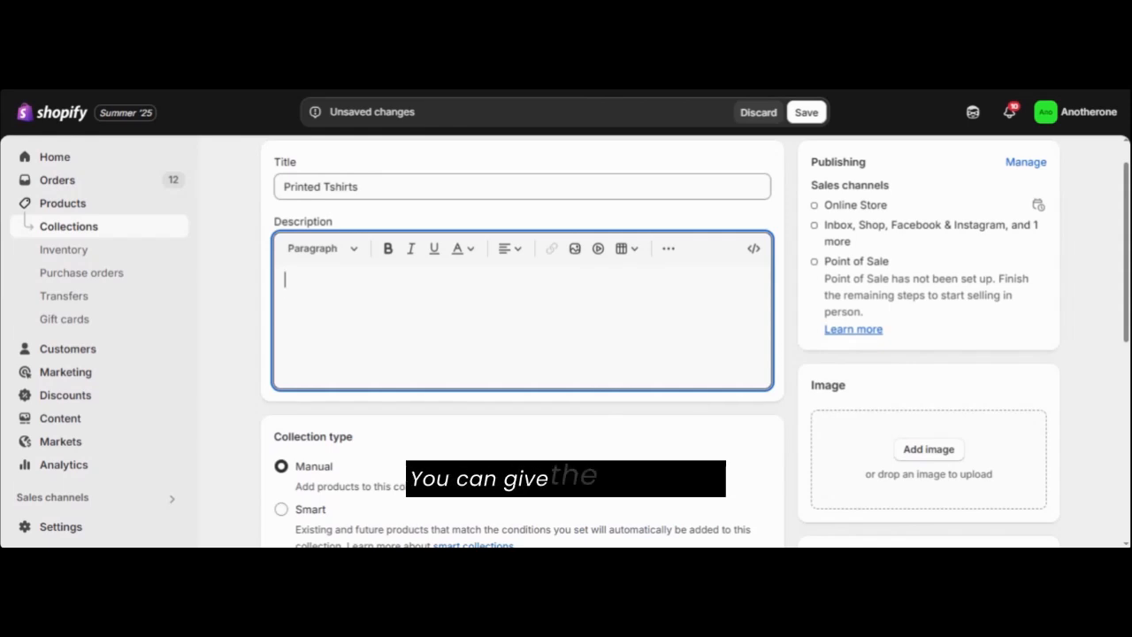
left_click(327, 249)
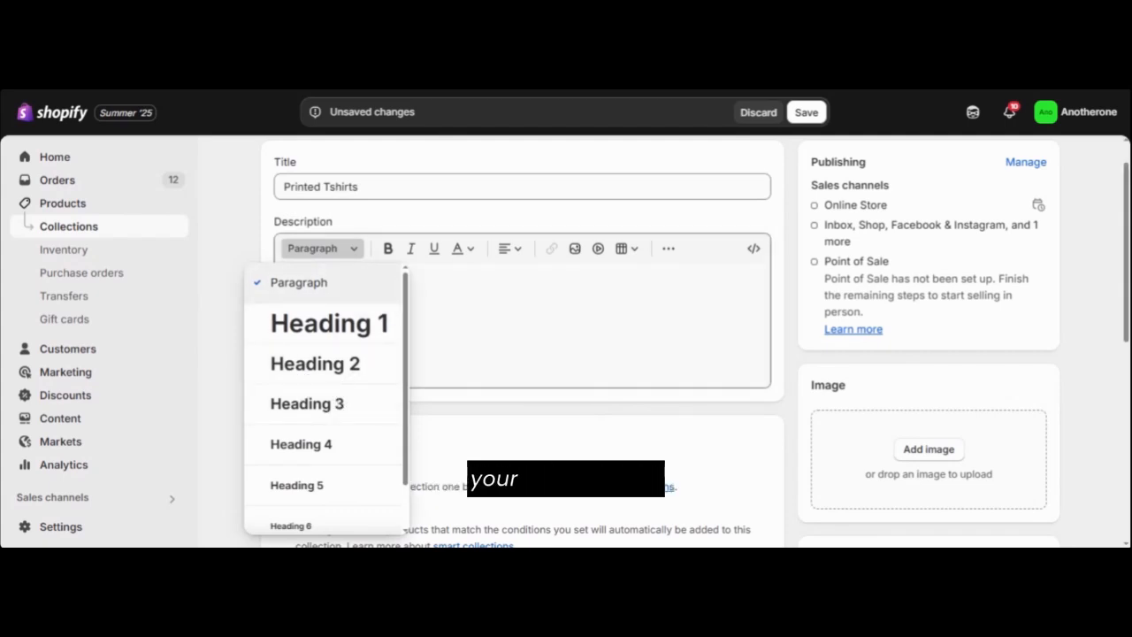
key("Escape")
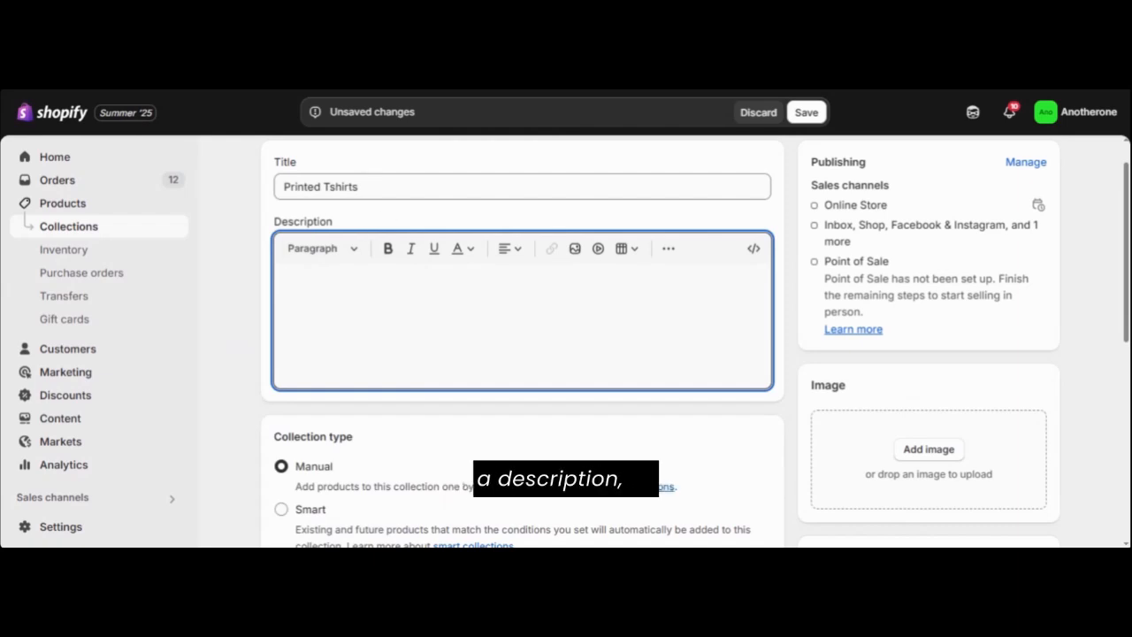
type("Thus")
key("BackSpace")
key("BackSpace")
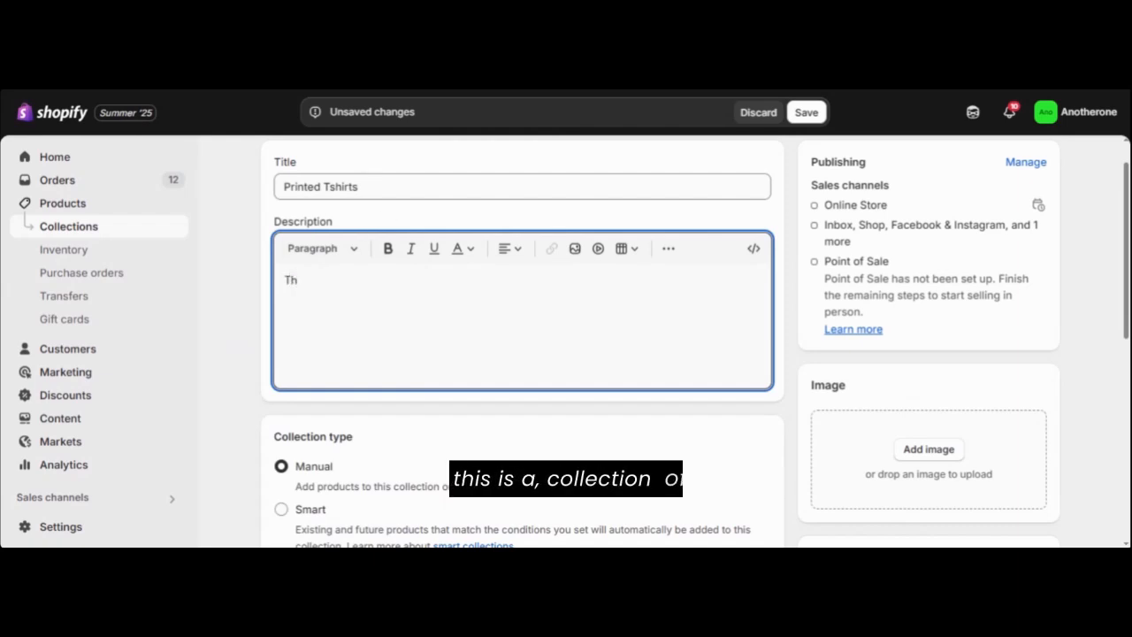
type("is is a co")
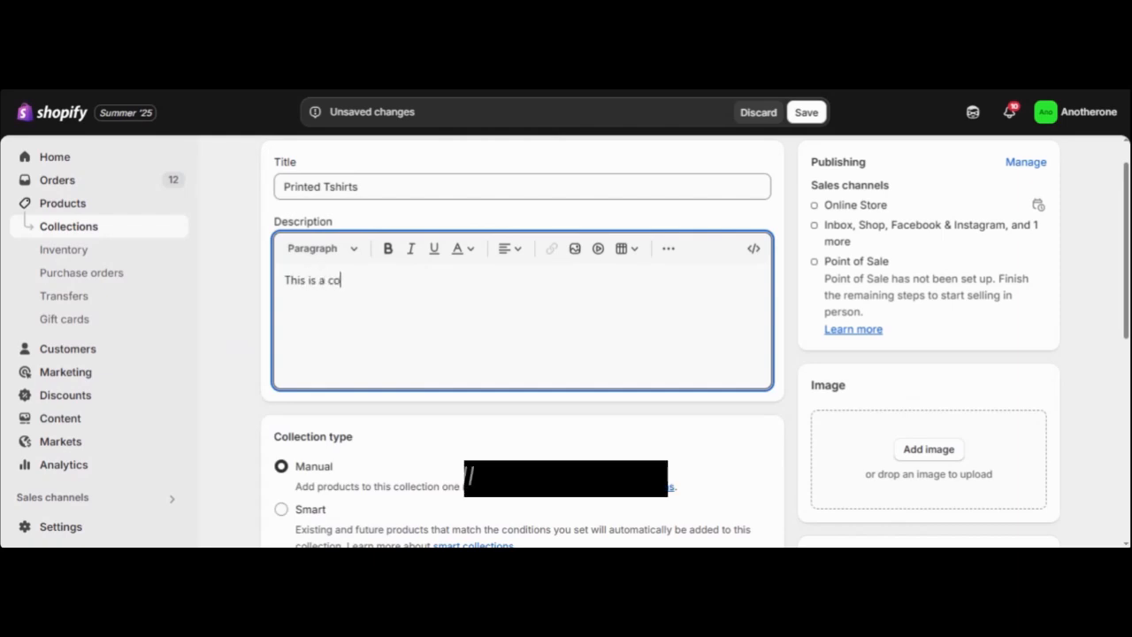
type("llecton")
key("BackSpace")
key("BackSpace")
key("BackSpace")
type("i")
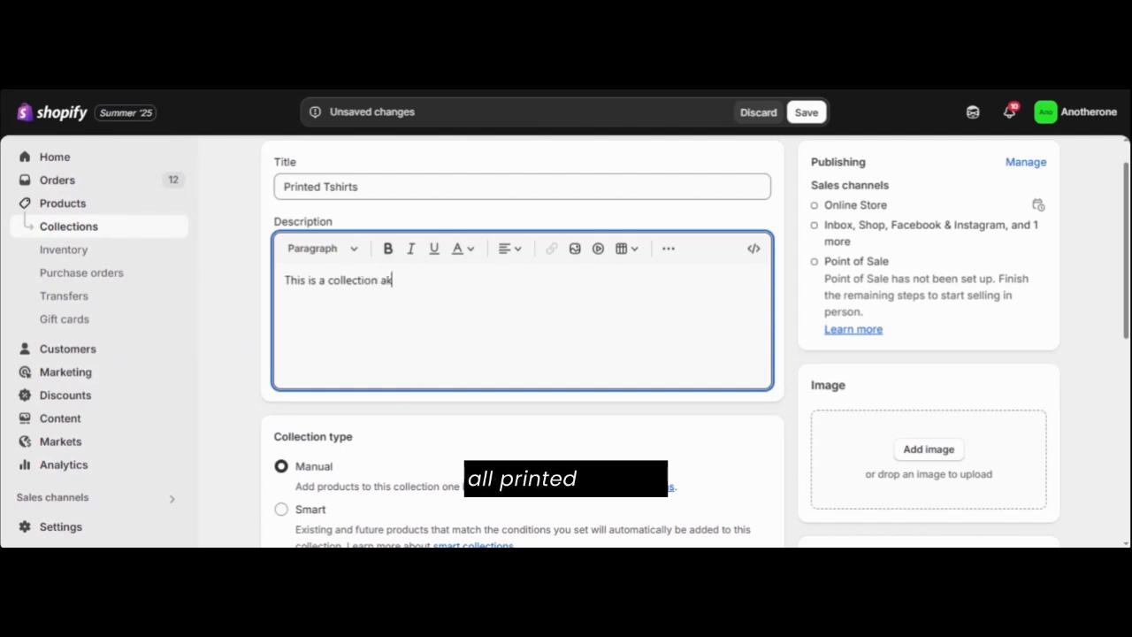
type("on all printed tsh")
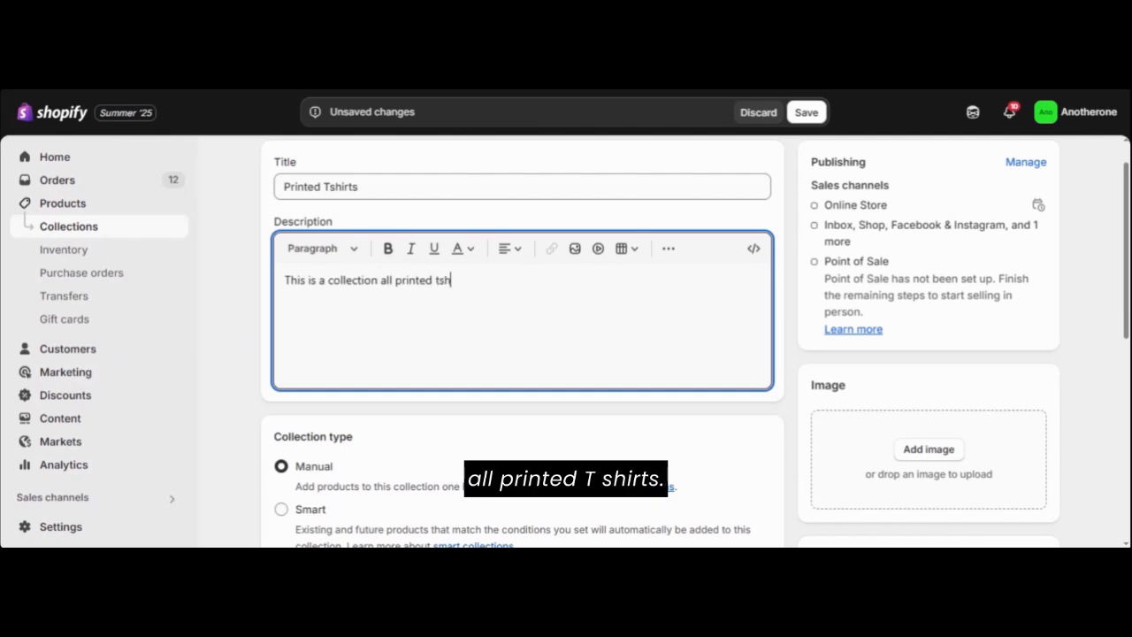
type("irts")
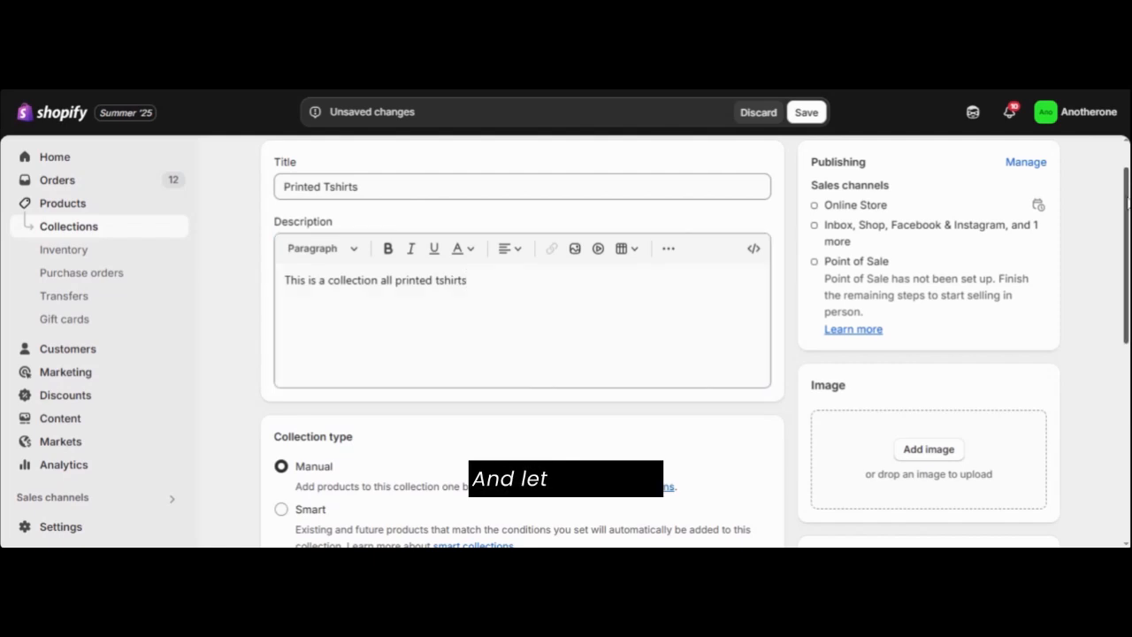
Step: Search for products containing "printed" to include in the manual collection
scroll(567, 345, "down", 3)
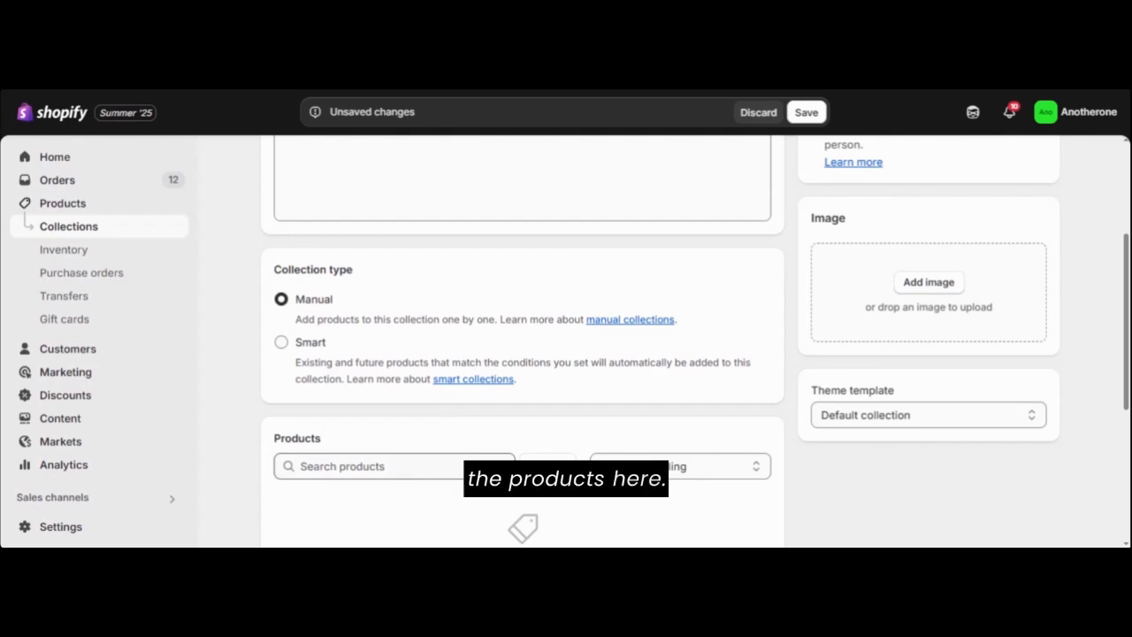
left_click(328, 466)
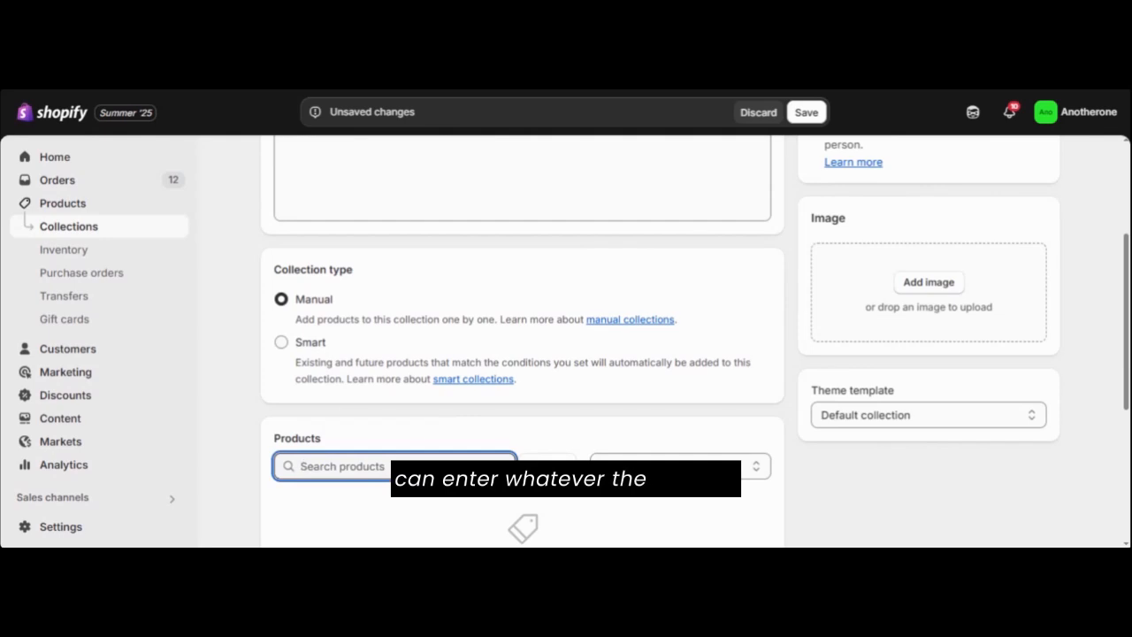
type("printed")
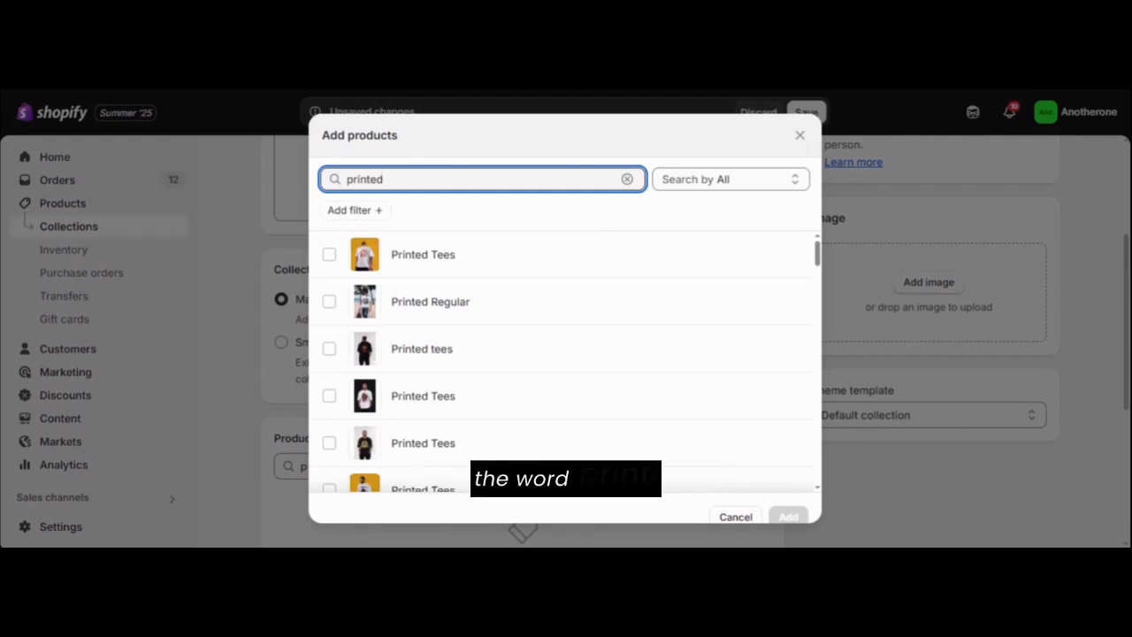
Step: Add the first six search results to the collection: five Printed Tees products and Printed Regular
left_click(329, 256)
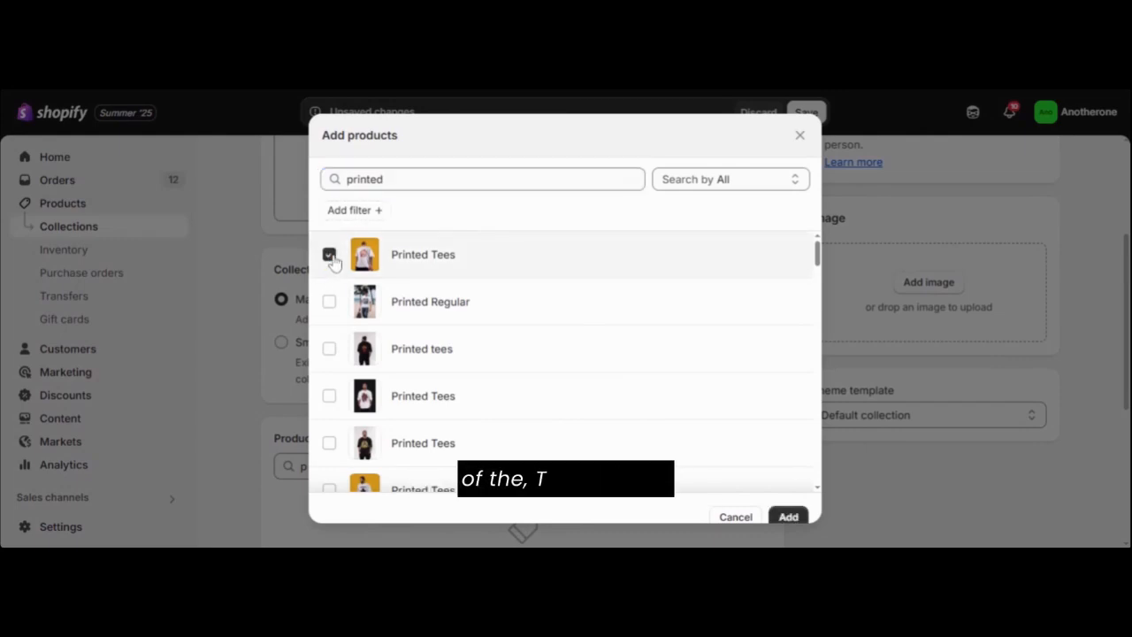
left_click(329, 301)
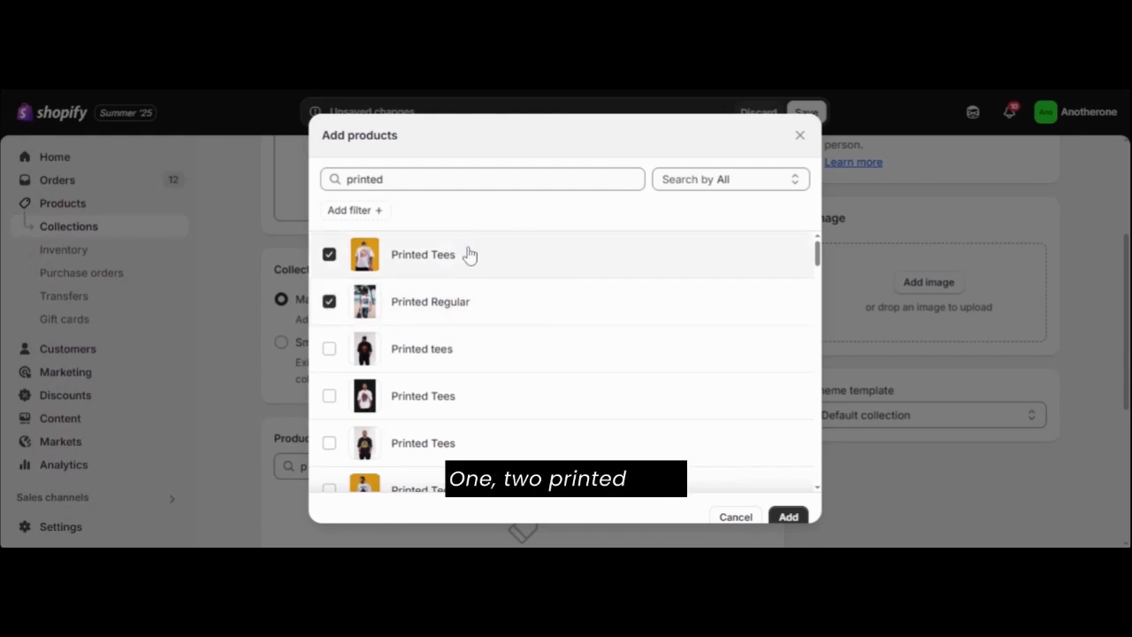
left_click(328, 354)
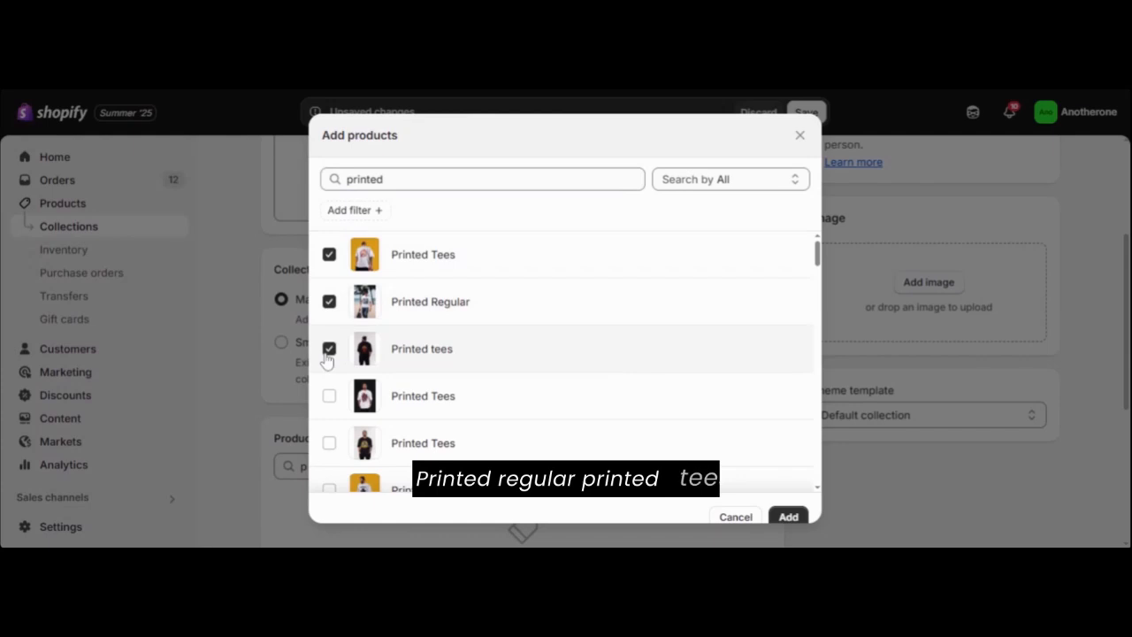
left_click(331, 398)
left_click(330, 445)
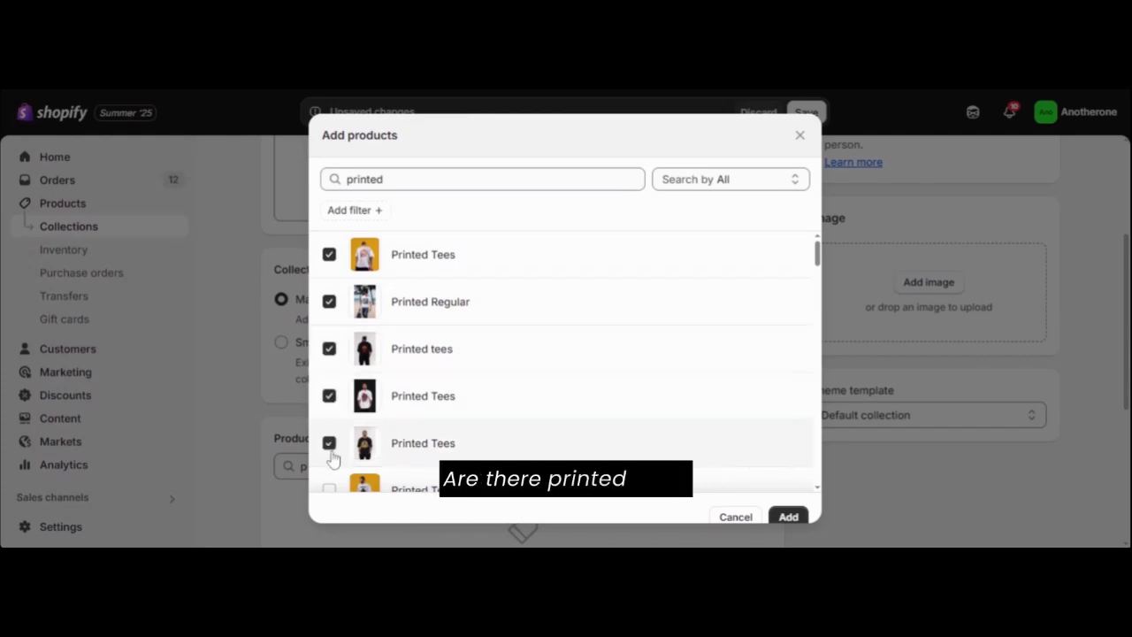
left_click_drag(819, 250, 821, 263)
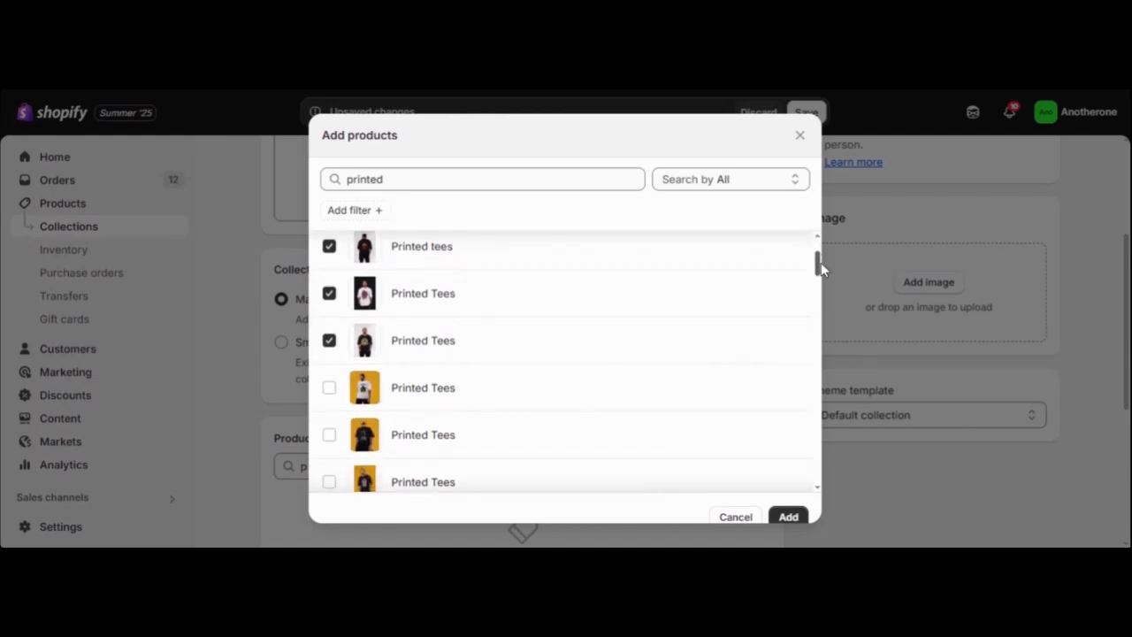
left_click(330, 391)
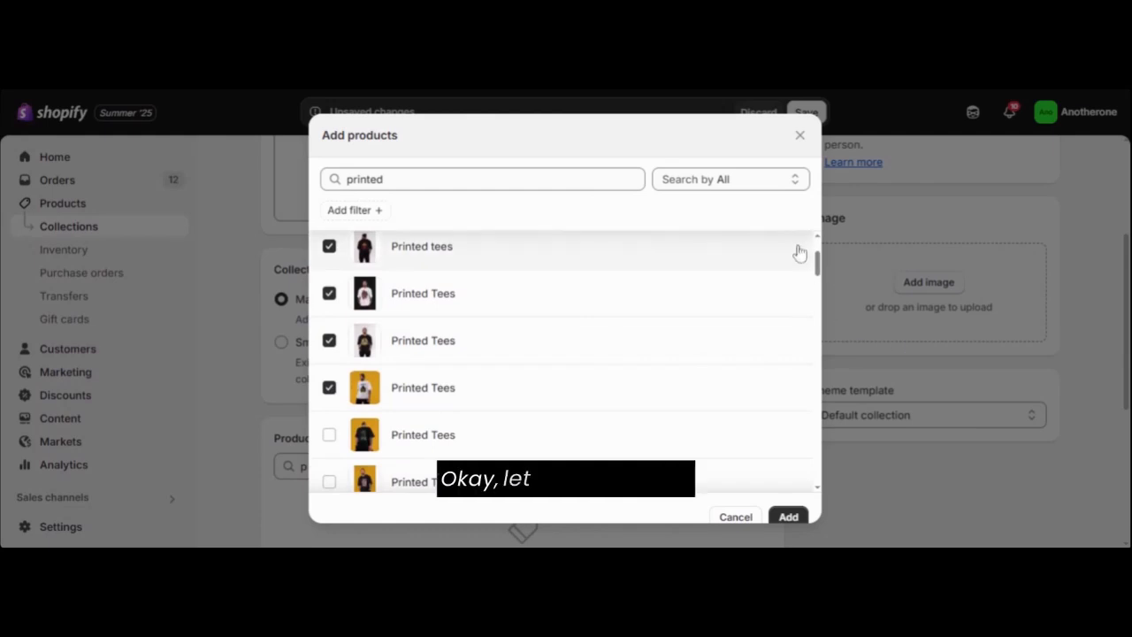
left_click_drag(818, 264, 817, 279)
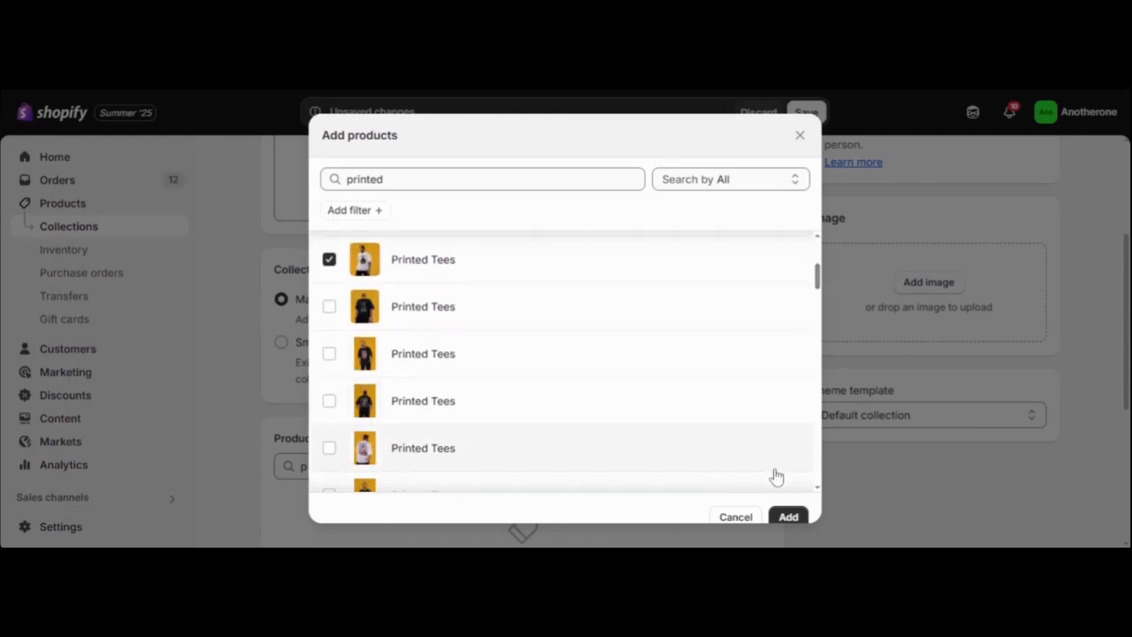
left_click(786, 519)
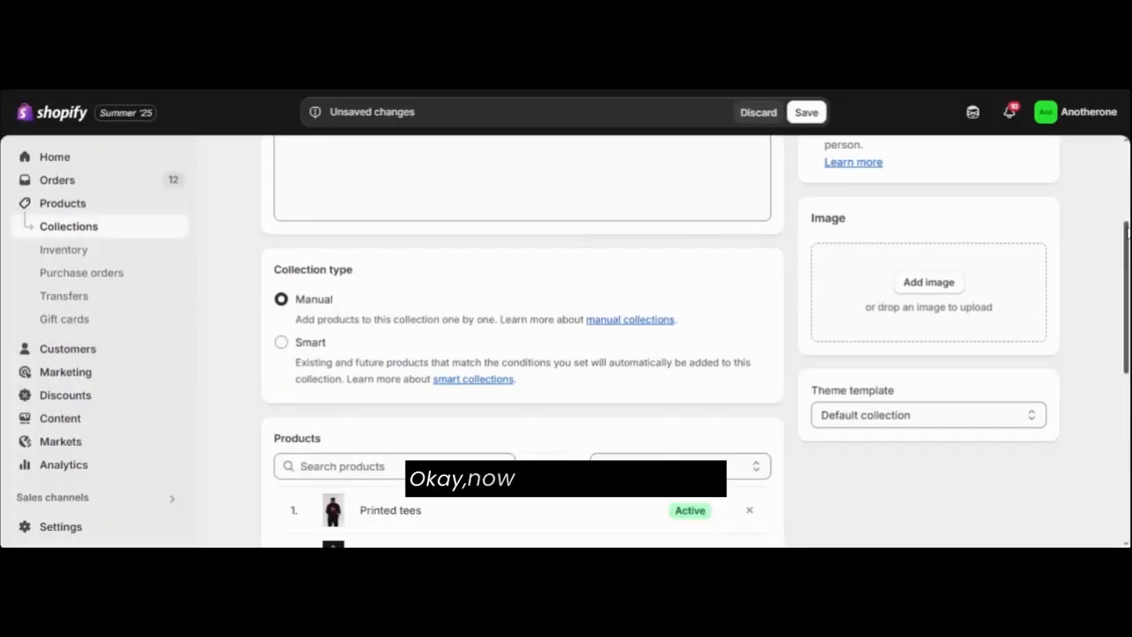
Step: Open the file selection for the collection's image
left_click_drag(1128, 237, 1112, 399)
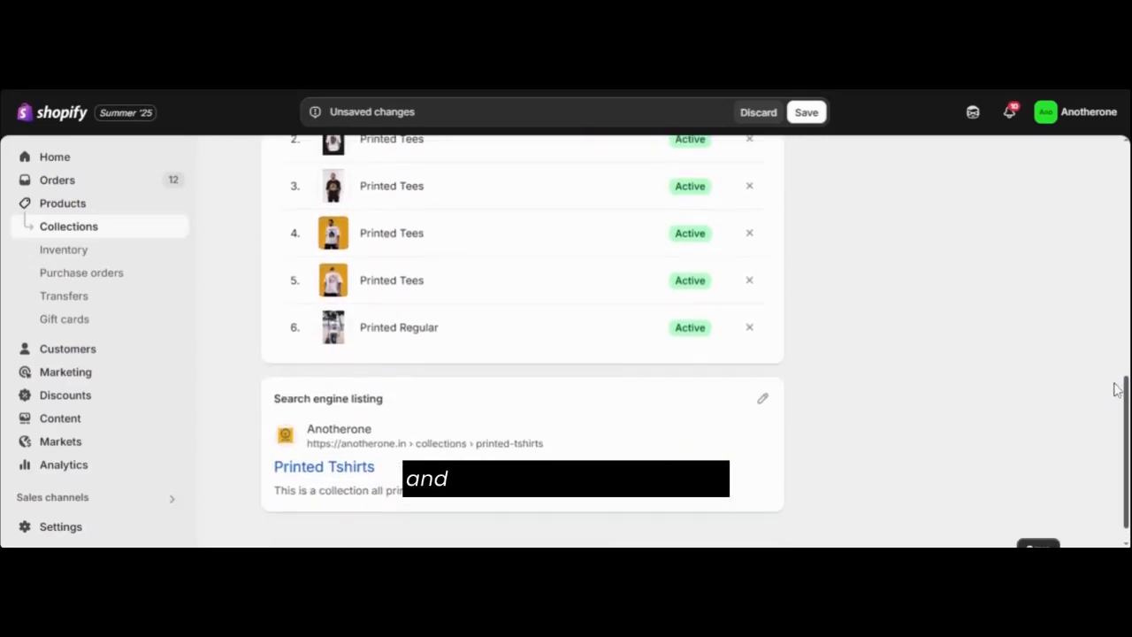
scroll(1112, 399, "up", 5)
scroll(696, 346, "up", 2)
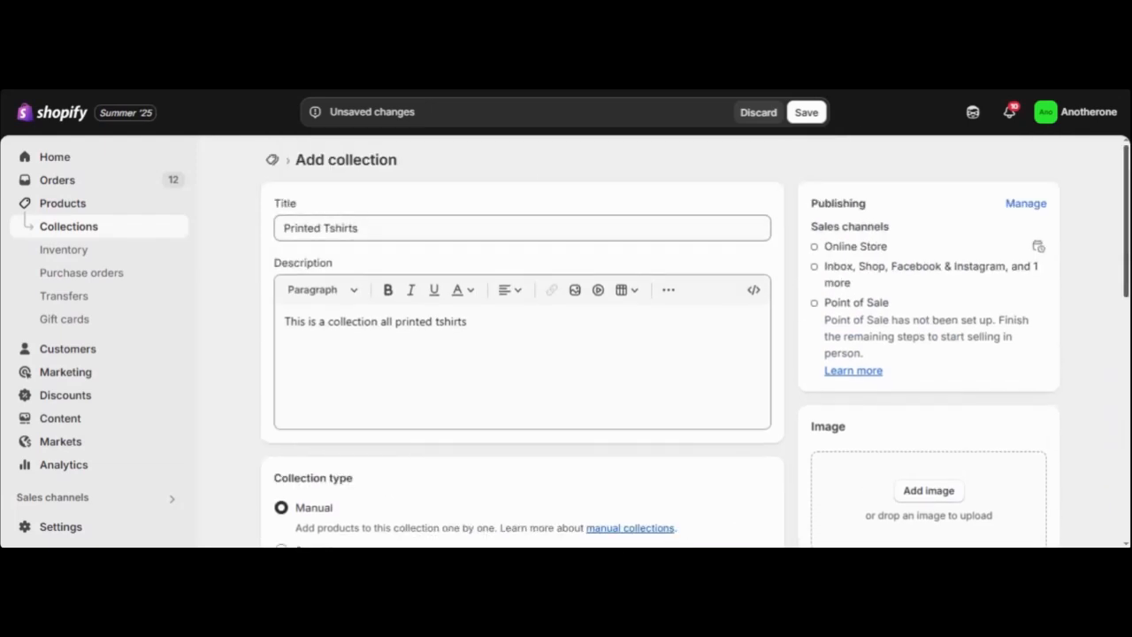
scroll(531, 168, "down", 2)
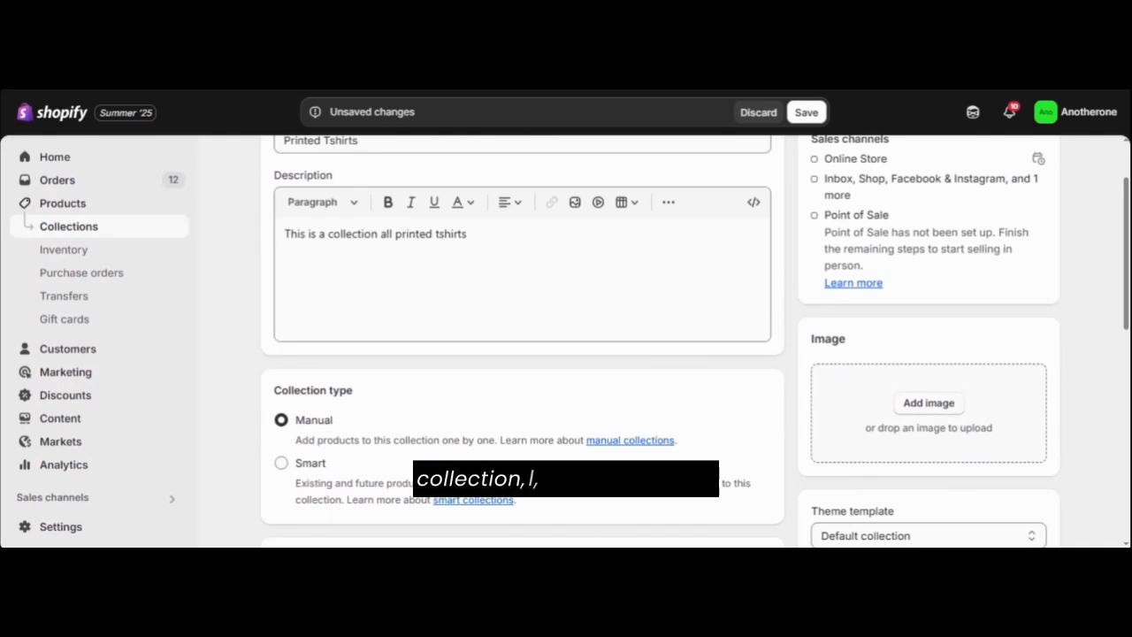
left_click(929, 405)
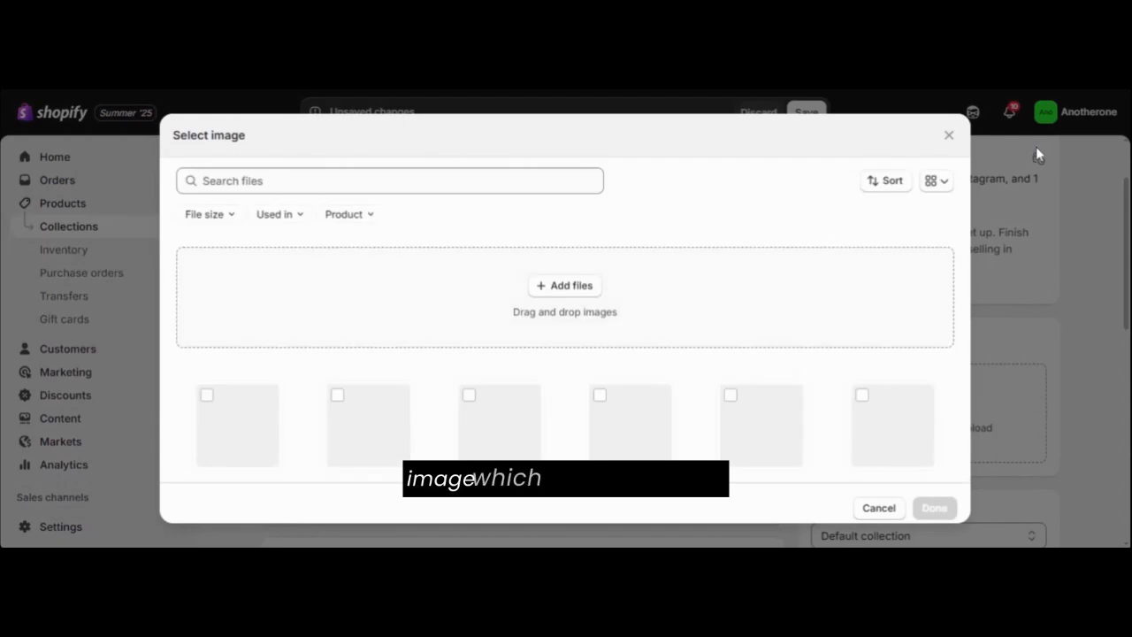
Step: Search the image files for "printed tees", and clear the search
left_click(486, 181)
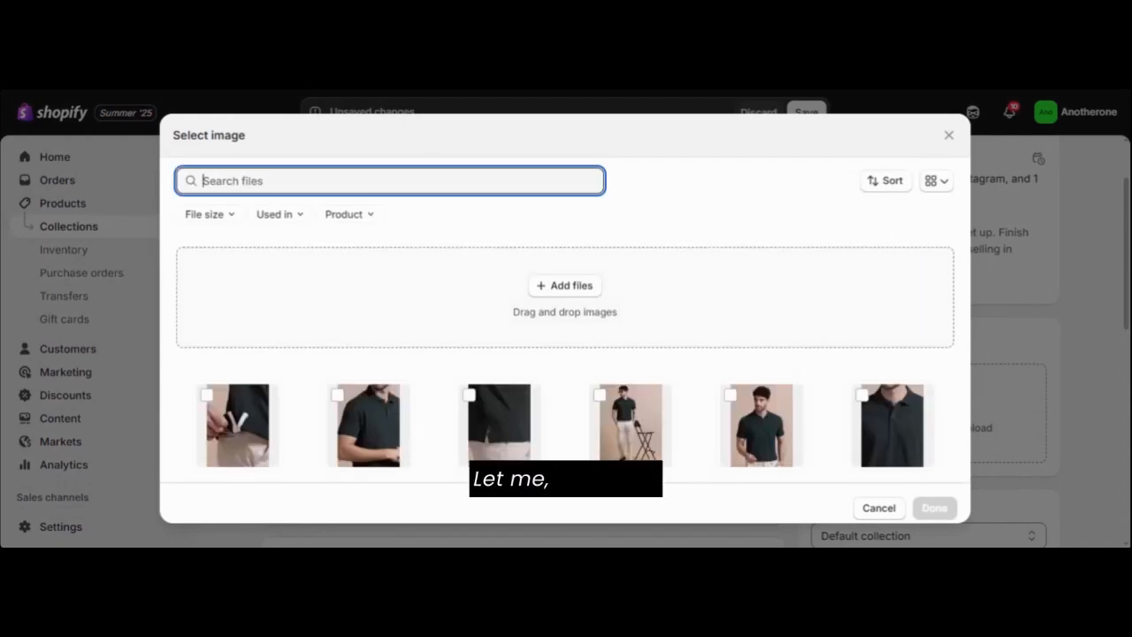
type("printed")
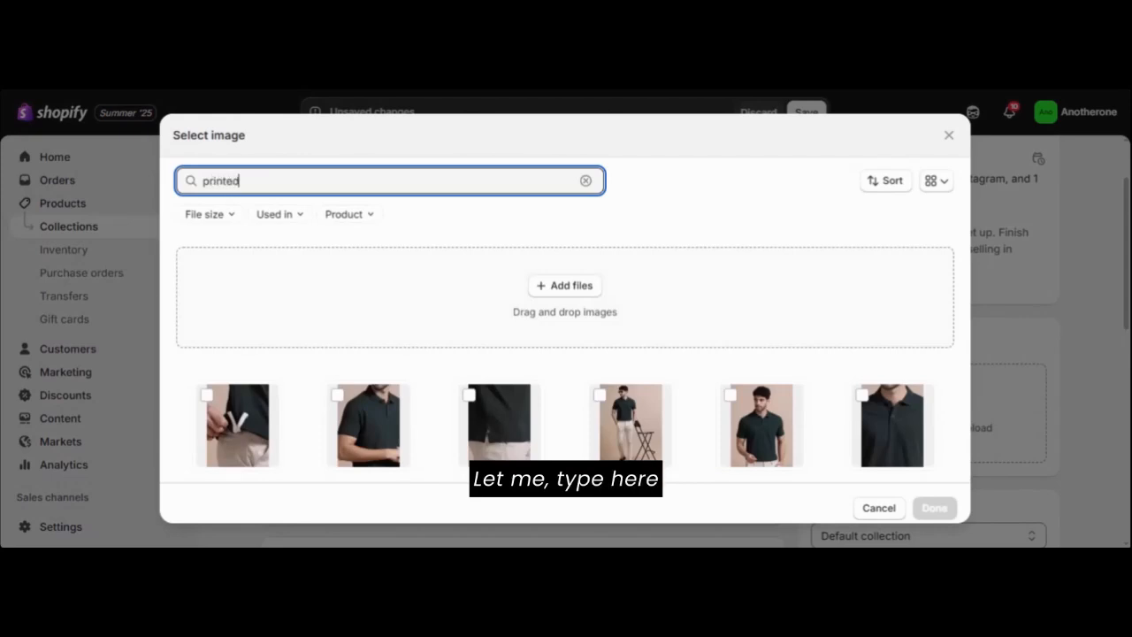
type(" tees")
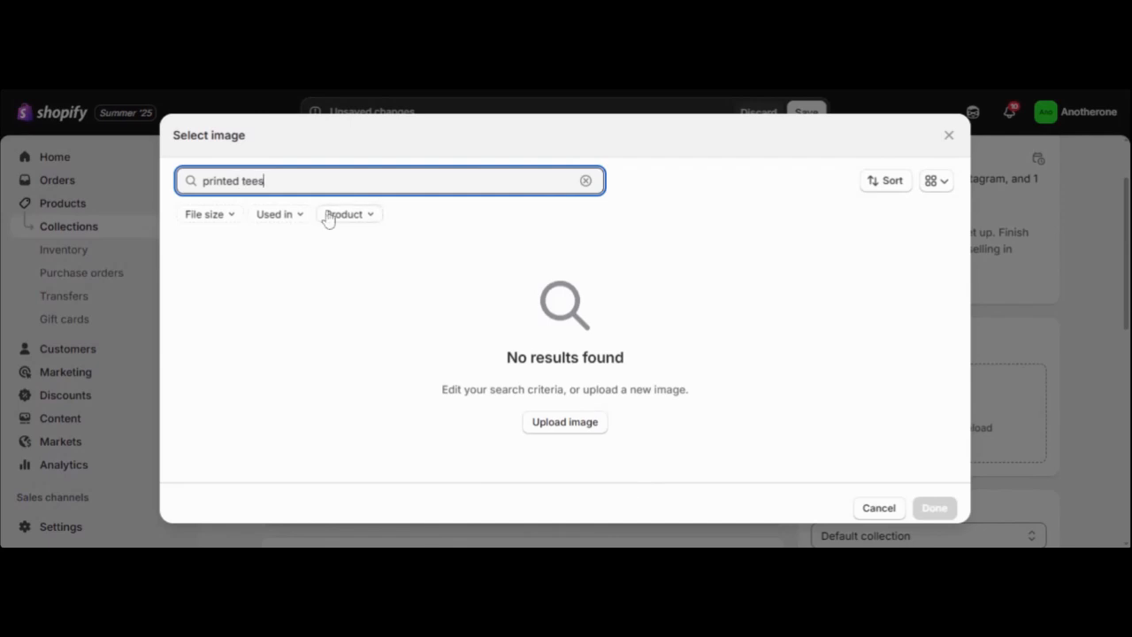
key("BackSpace")
left_click(300, 221)
left_click(301, 221)
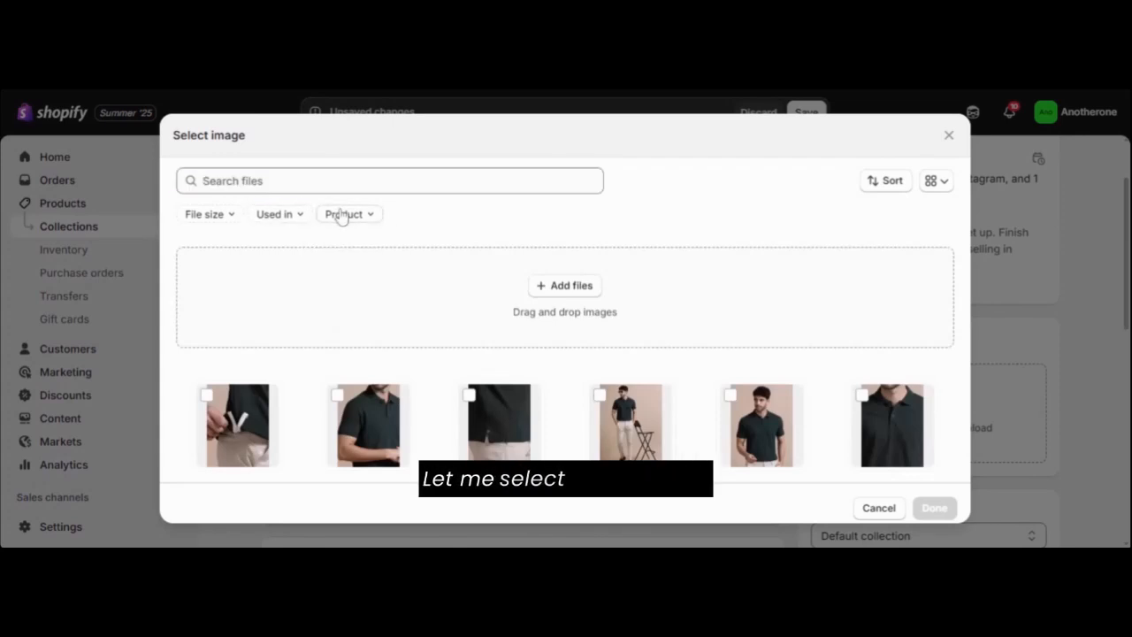
Step: Filter the image files to those used in product media
left_click(304, 221)
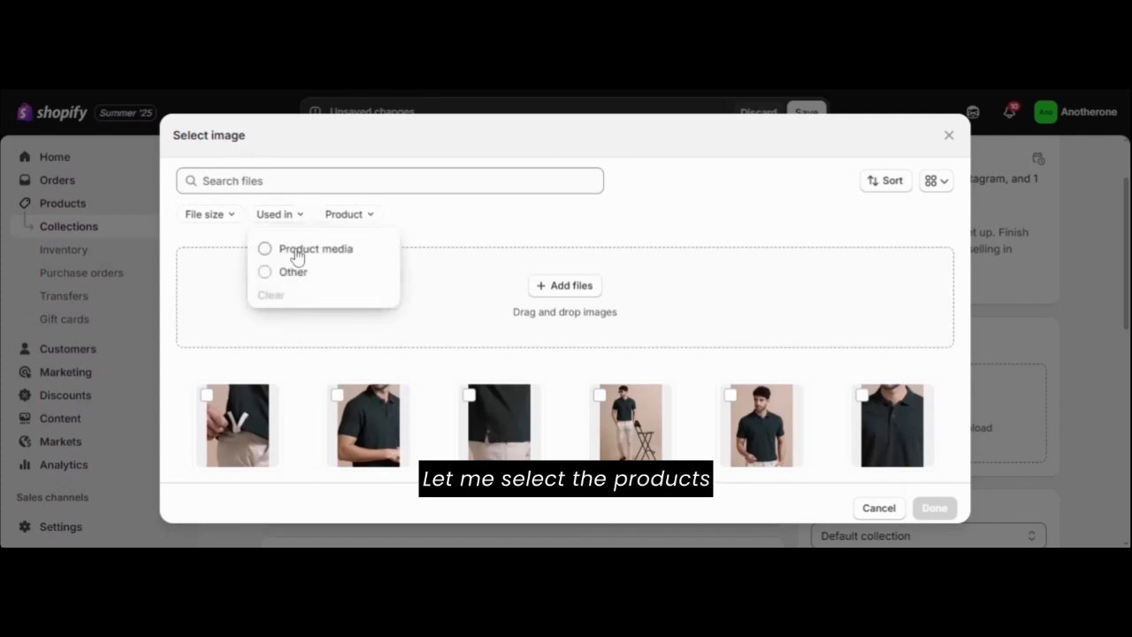
left_click(296, 254)
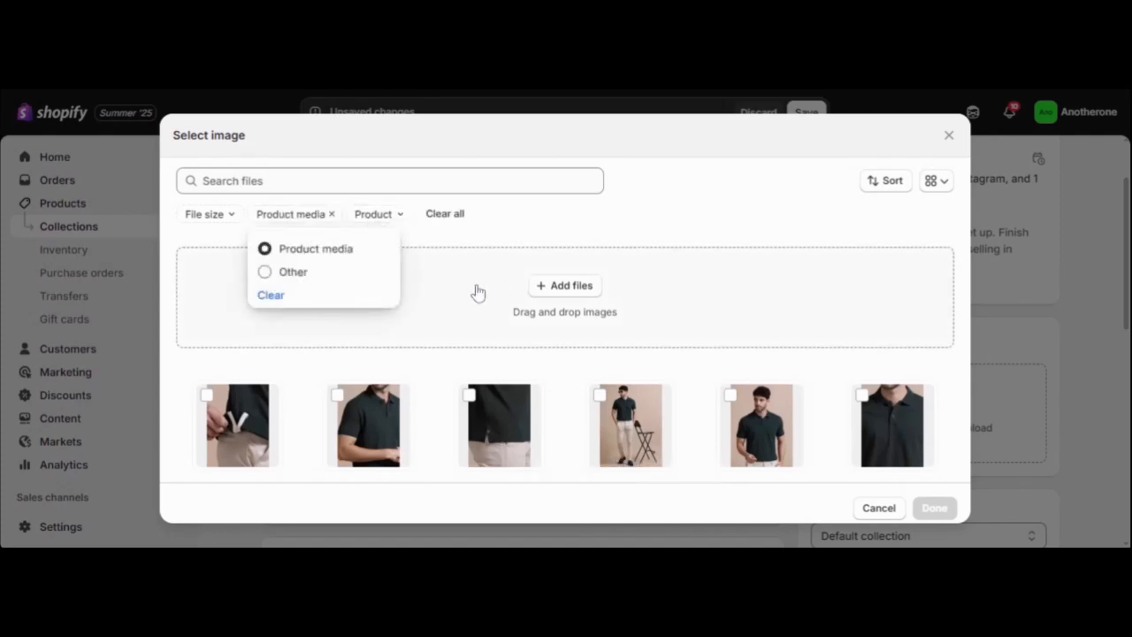
left_click(654, 210)
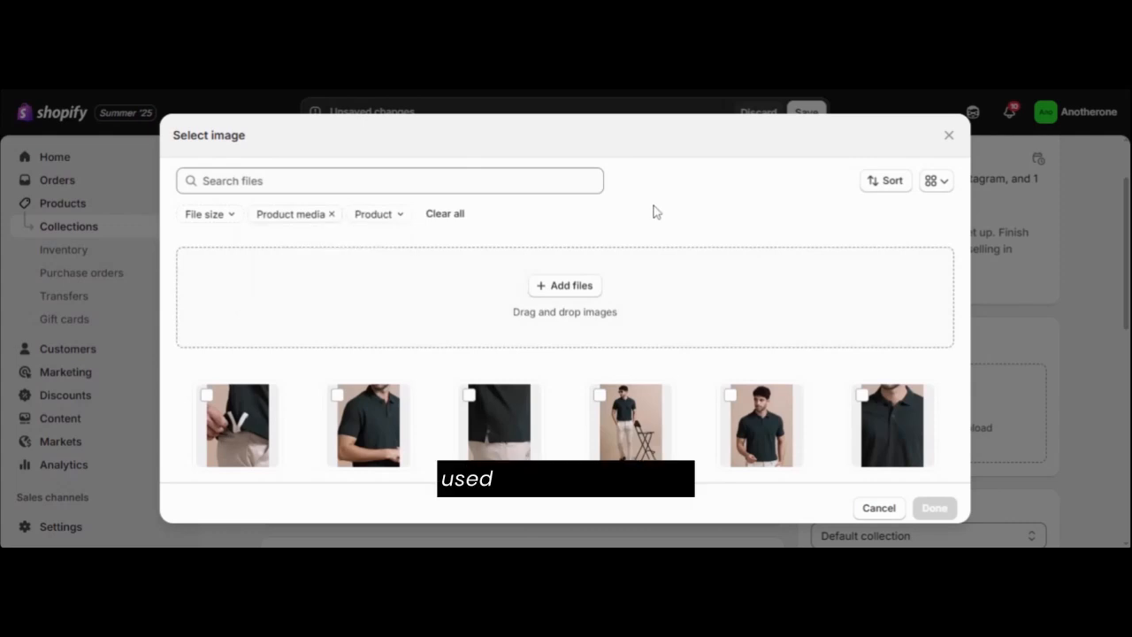
Step: Search the product filter for "printed" and limit the image files to the first Printed tees product
left_click(400, 225)
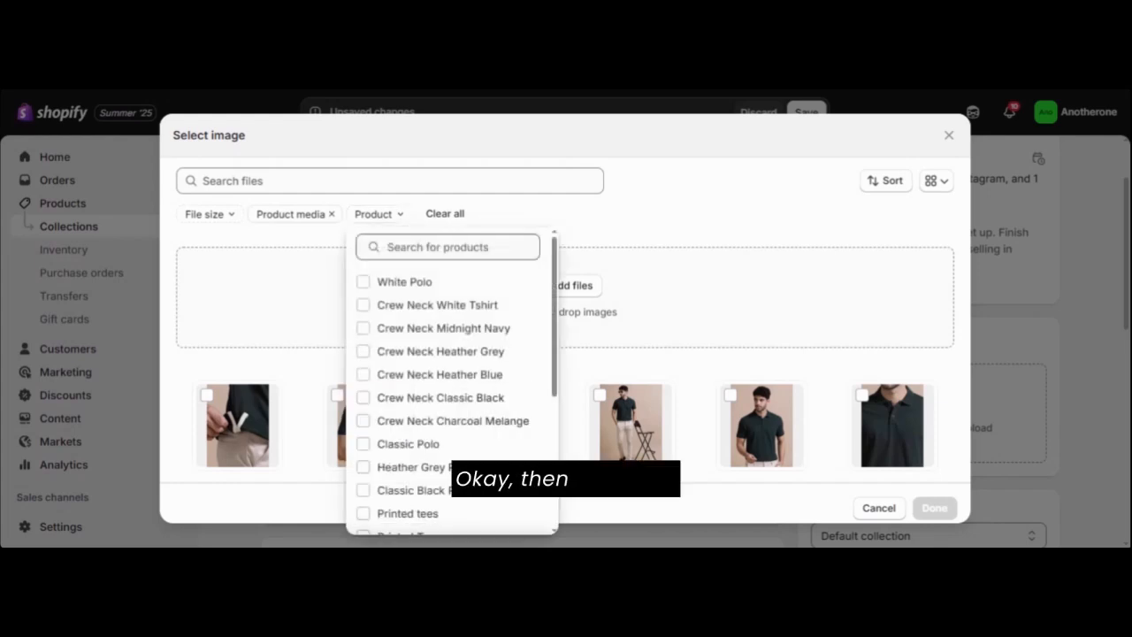
left_click(448, 247)
type("printed")
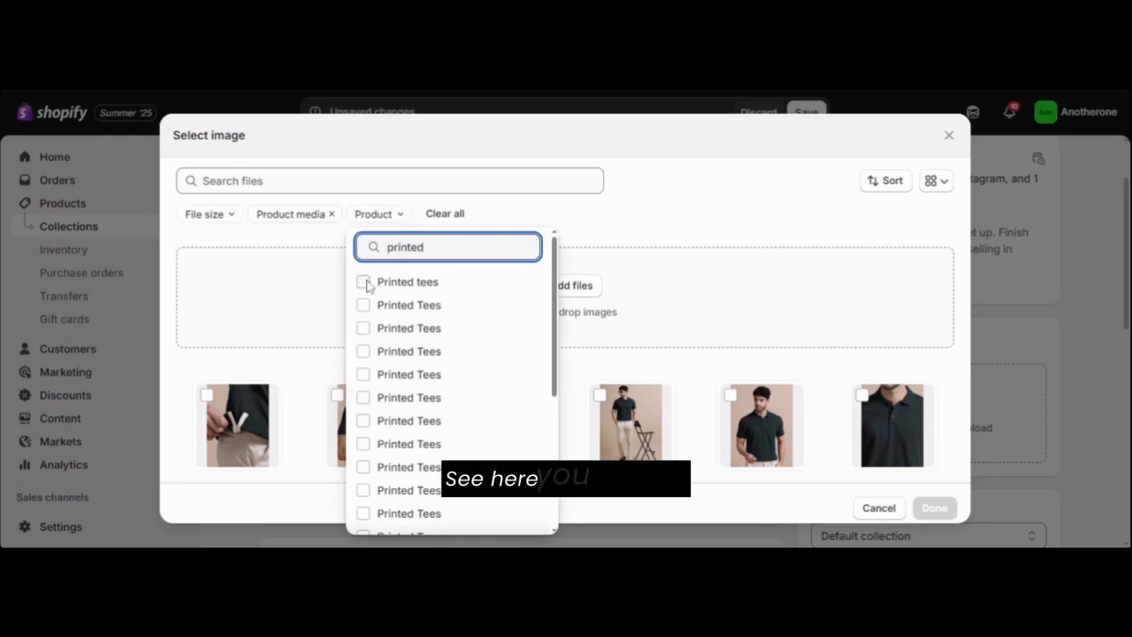
left_click(364, 282)
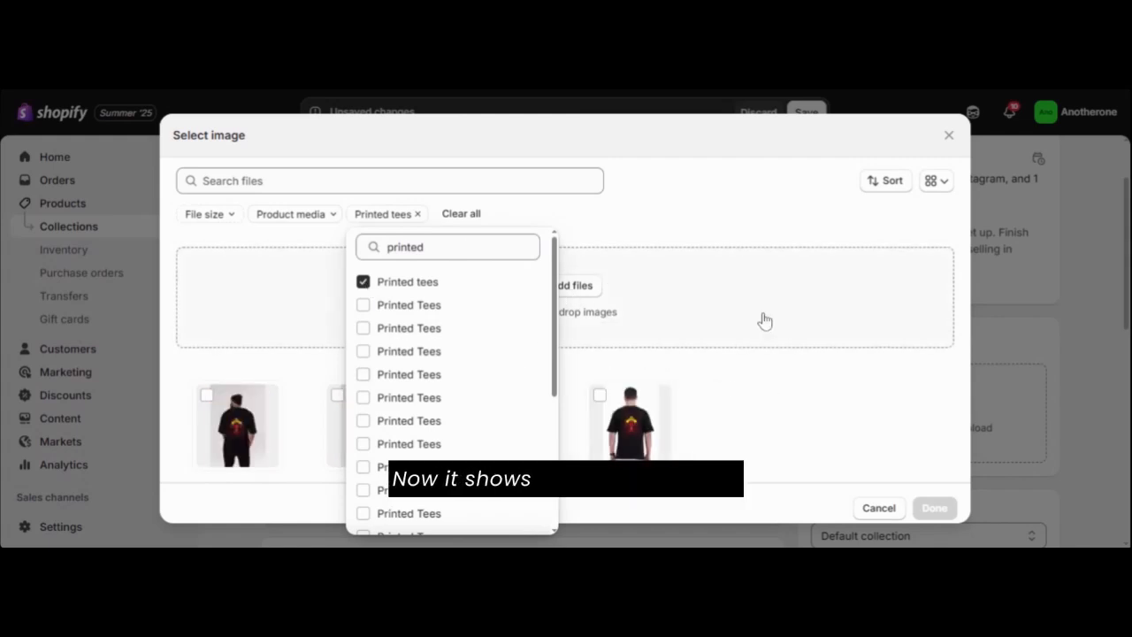
left_click(727, 384)
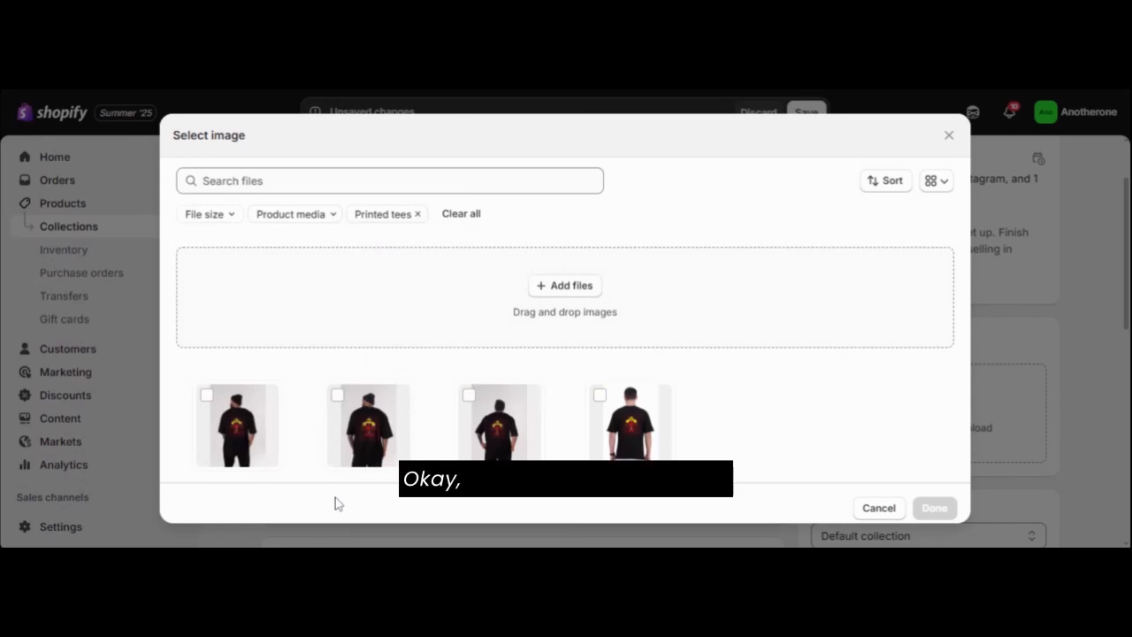
Step: Set the first filtered black T-shirt photo as the collection image and save the Printed Tshirts collection
left_click(206, 396)
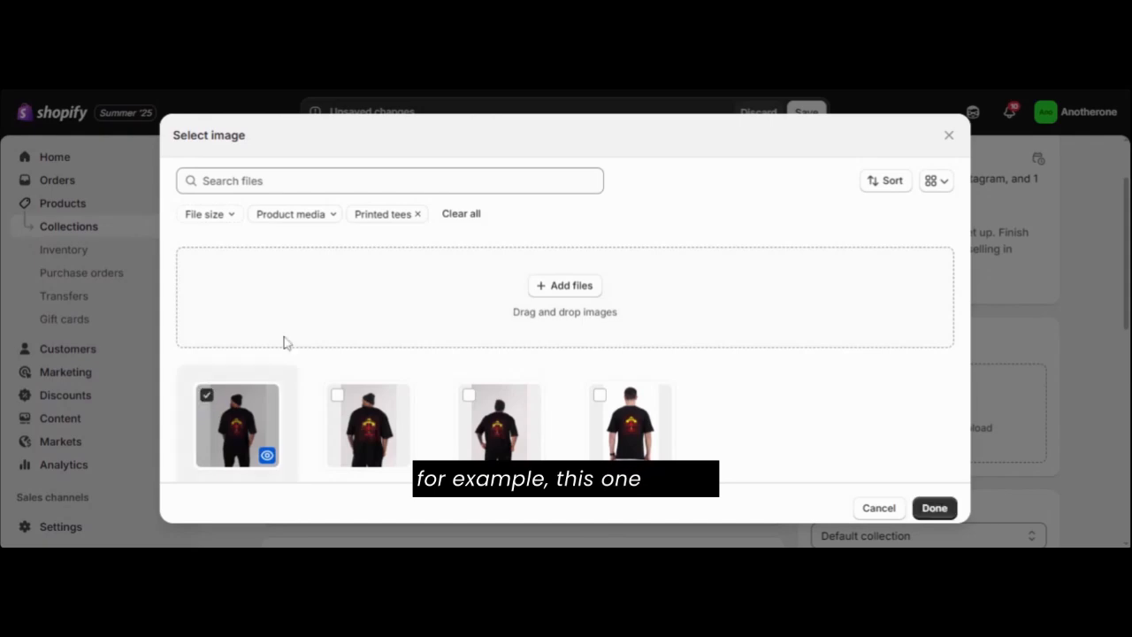
left_click(935, 508)
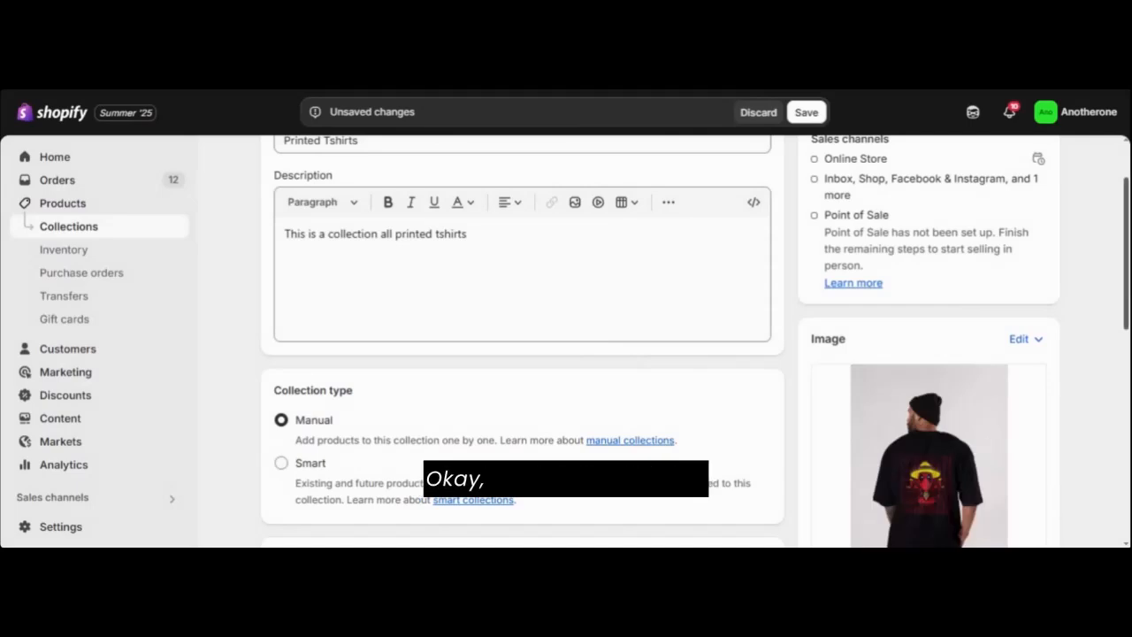
left_click_drag(1123, 245, 1124, 303)
left_click_drag(1126, 329, 1078, 425)
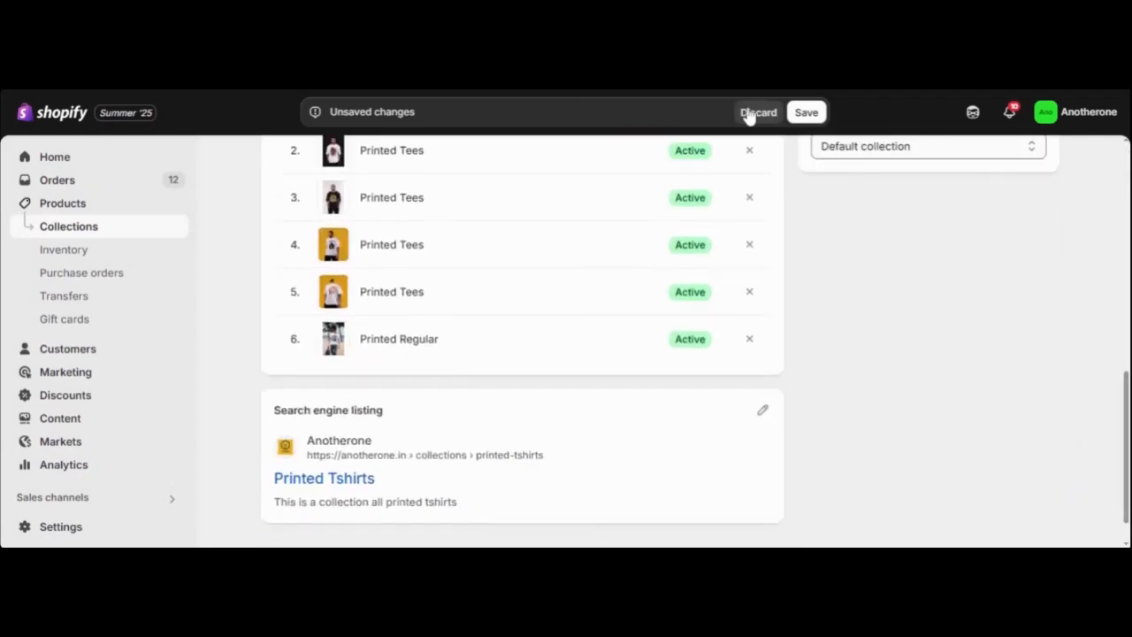
left_click(805, 112)
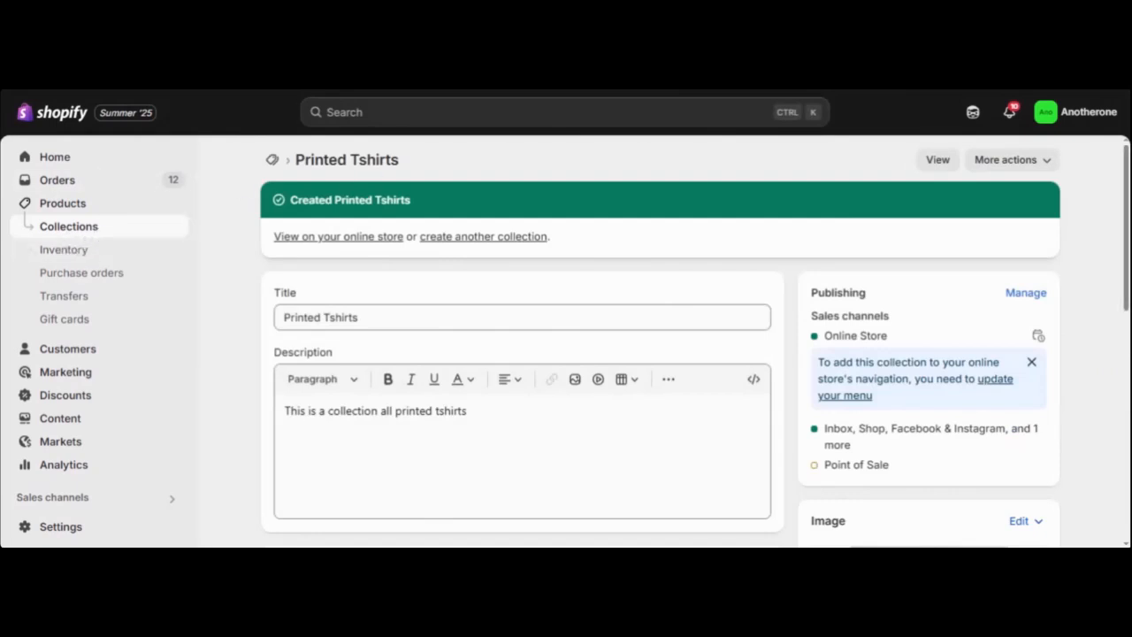
Step: Review the saved collection's products, and open and reload the Collections list to look for Printed Tshirts
left_click_drag(1114, 228, 1119, 395)
scroll(1117, 395, "down", 1)
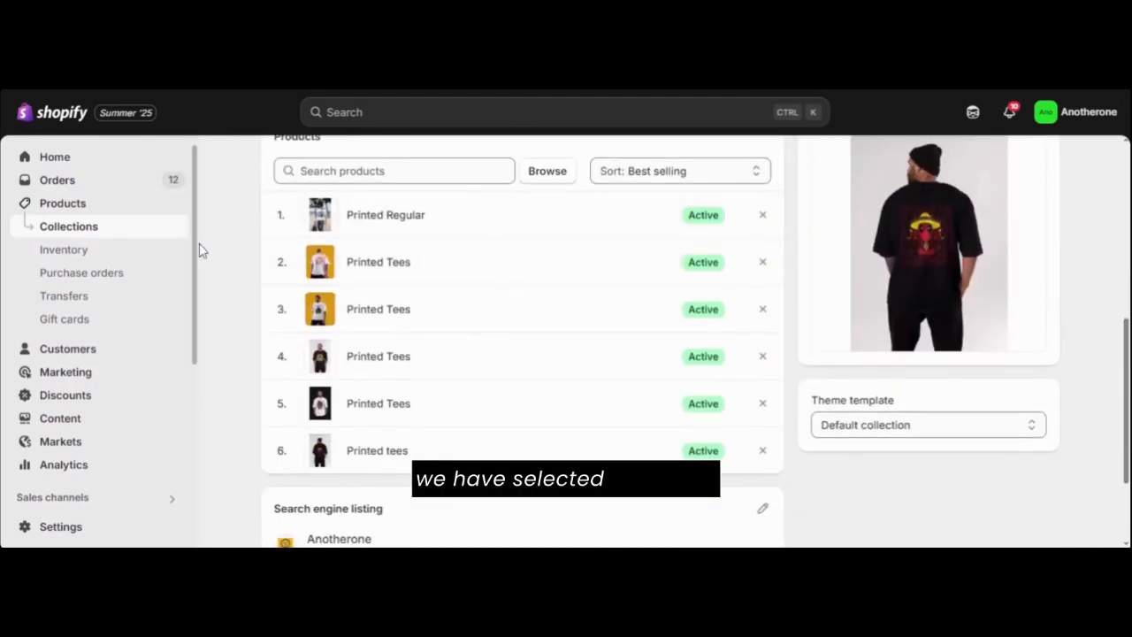
left_click(69, 226)
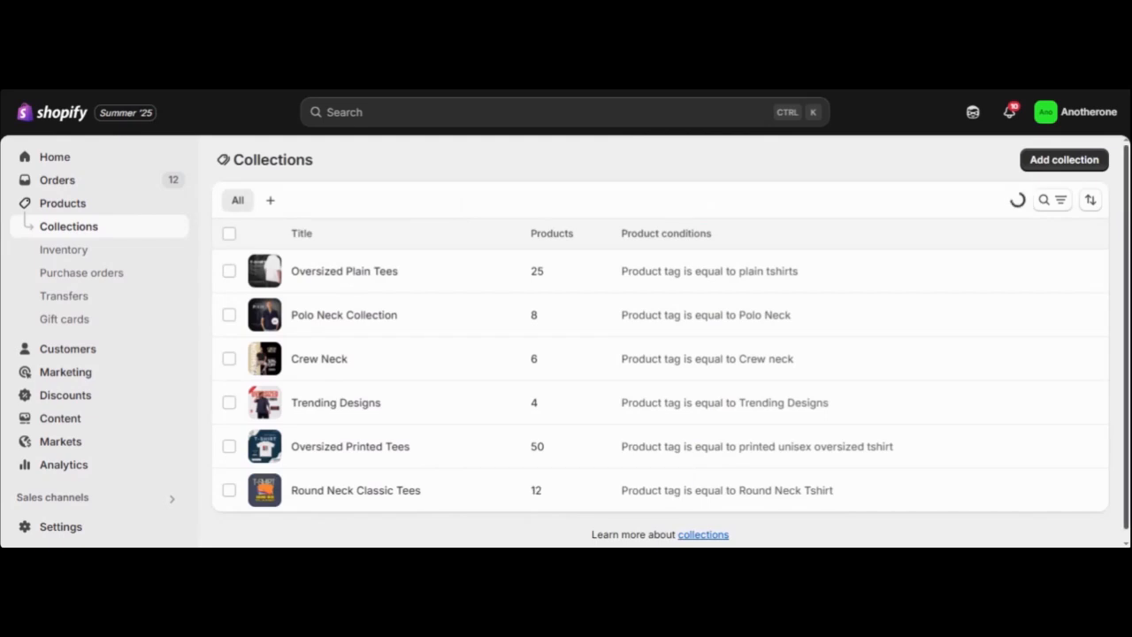
scroll(1122, 312, "down", 1)
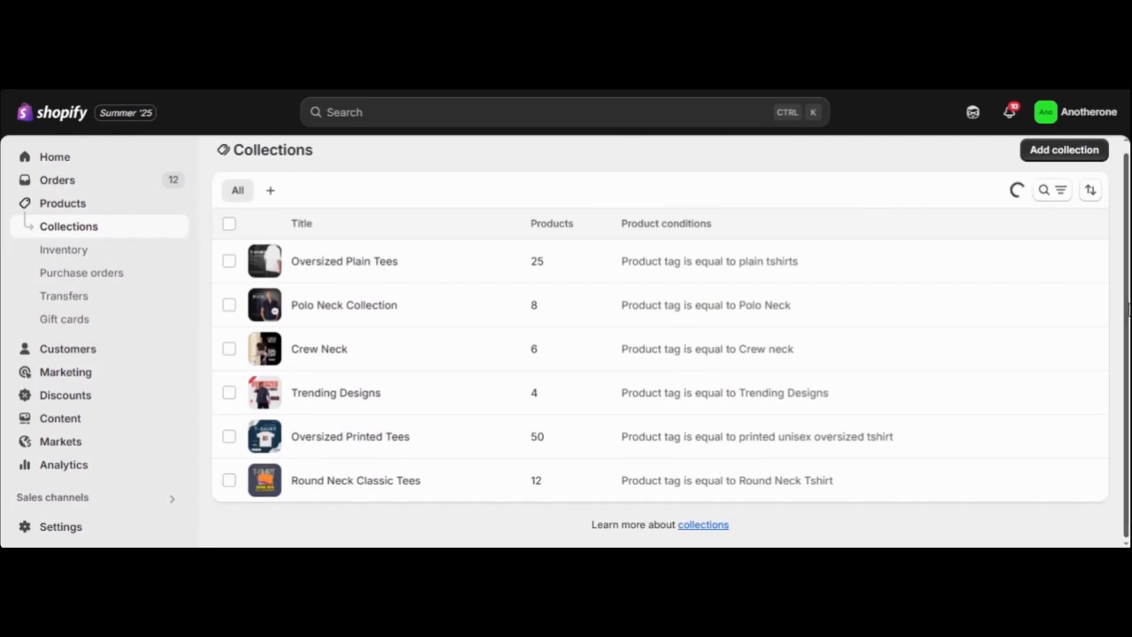
scroll(1127, 307, "up", 1)
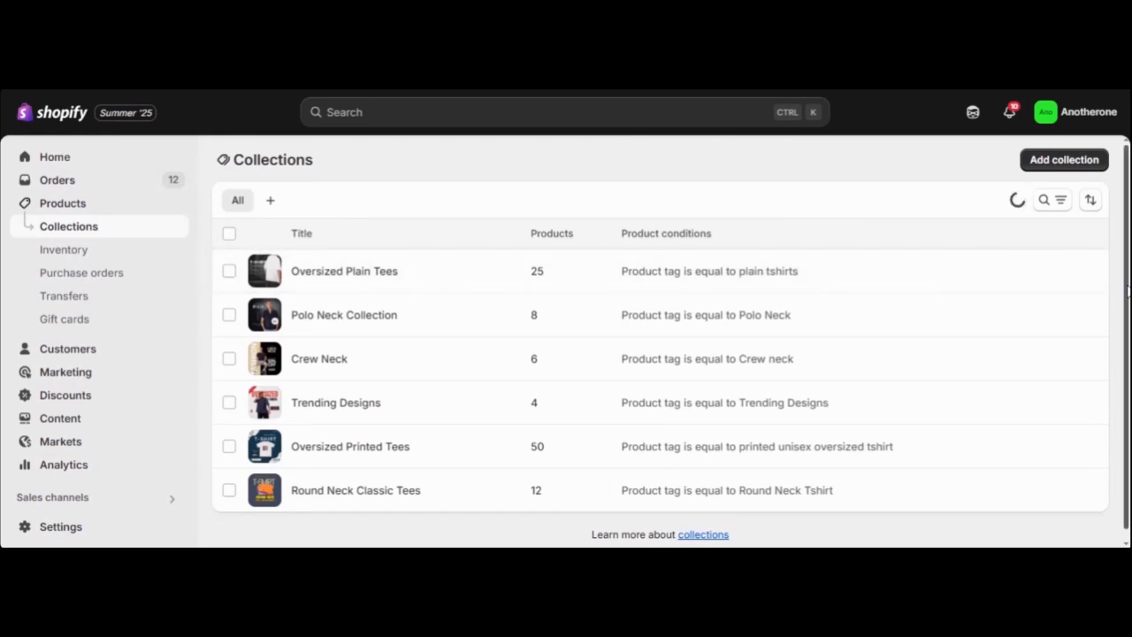
scroll(1121, 369, "down", 1)
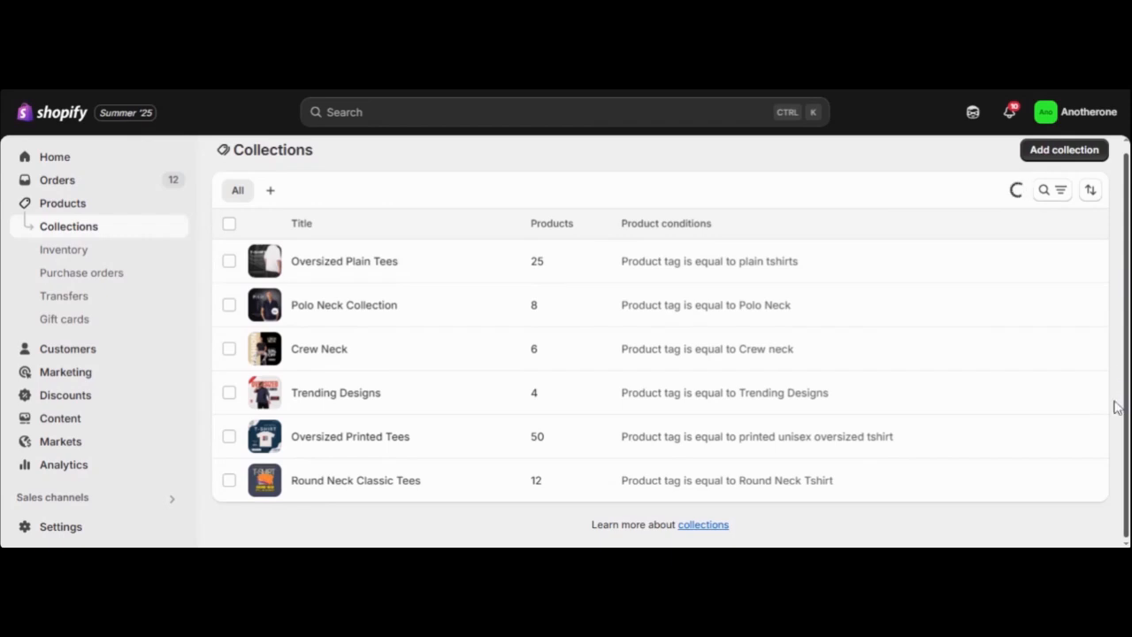
scroll(771, 288, "up", 1)
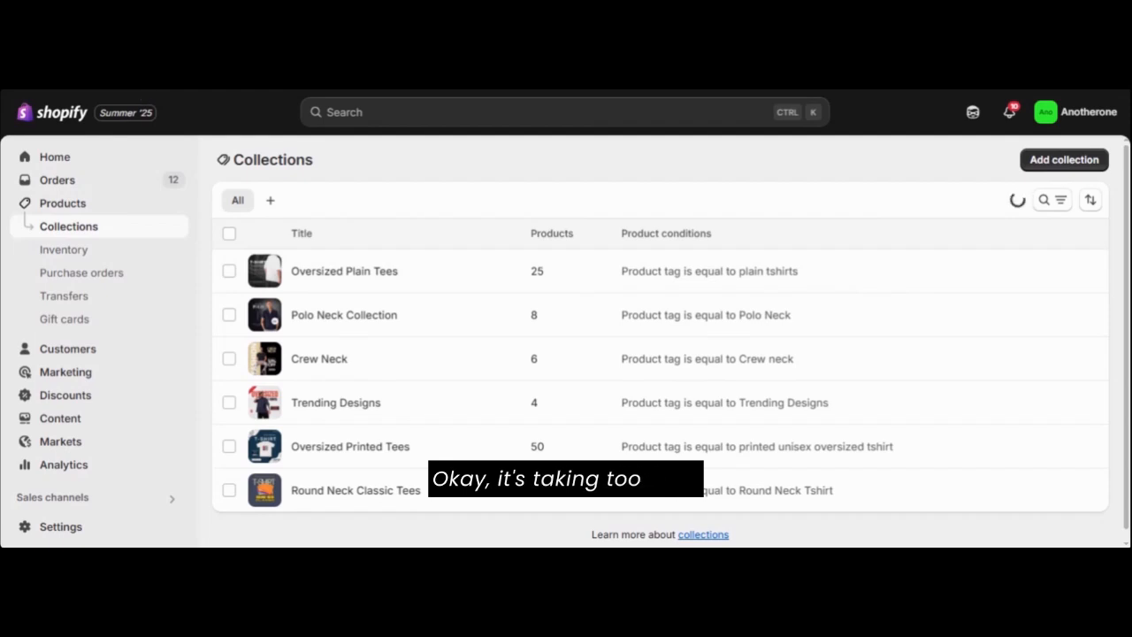
key("F5")
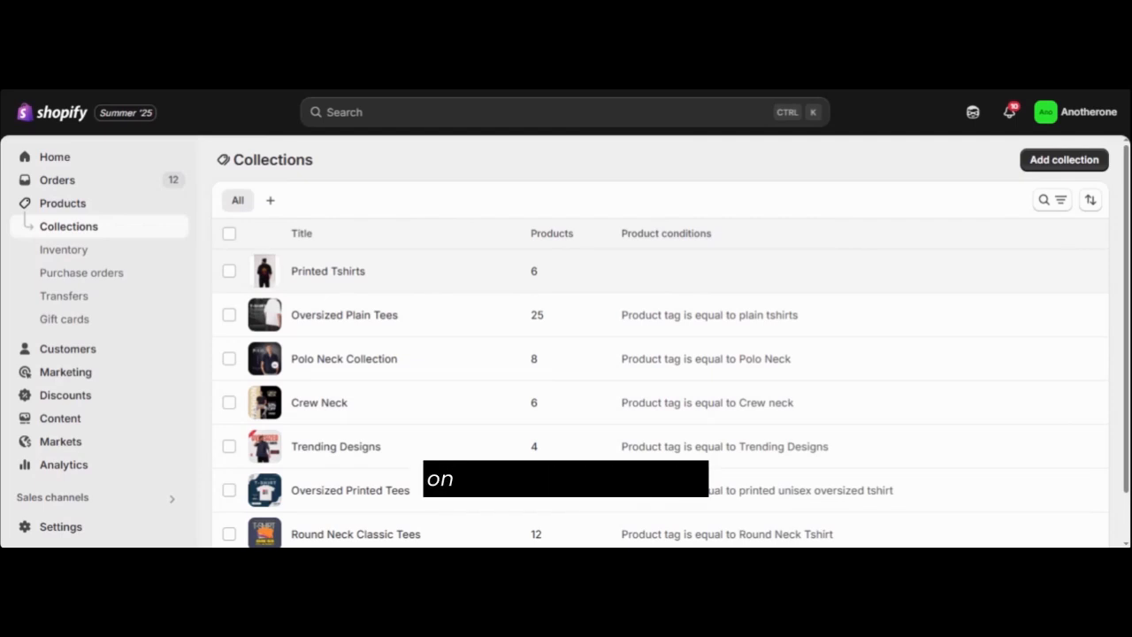
Step: Open the Regular Printed product from the store's product list
left_click(77, 211)
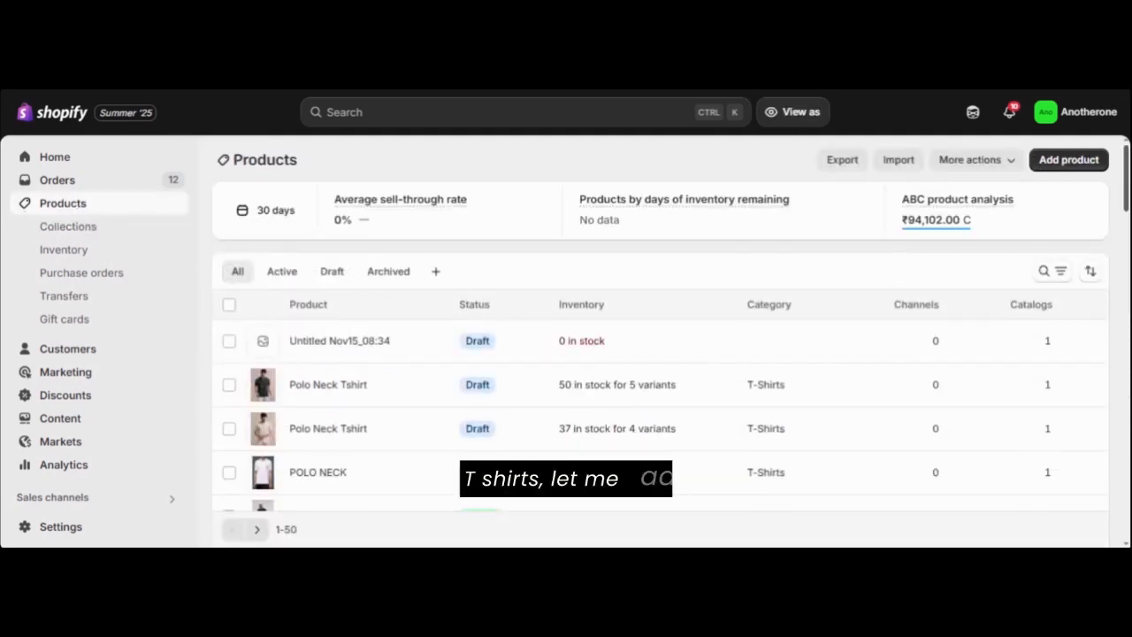
scroll(1122, 243, "down", 4)
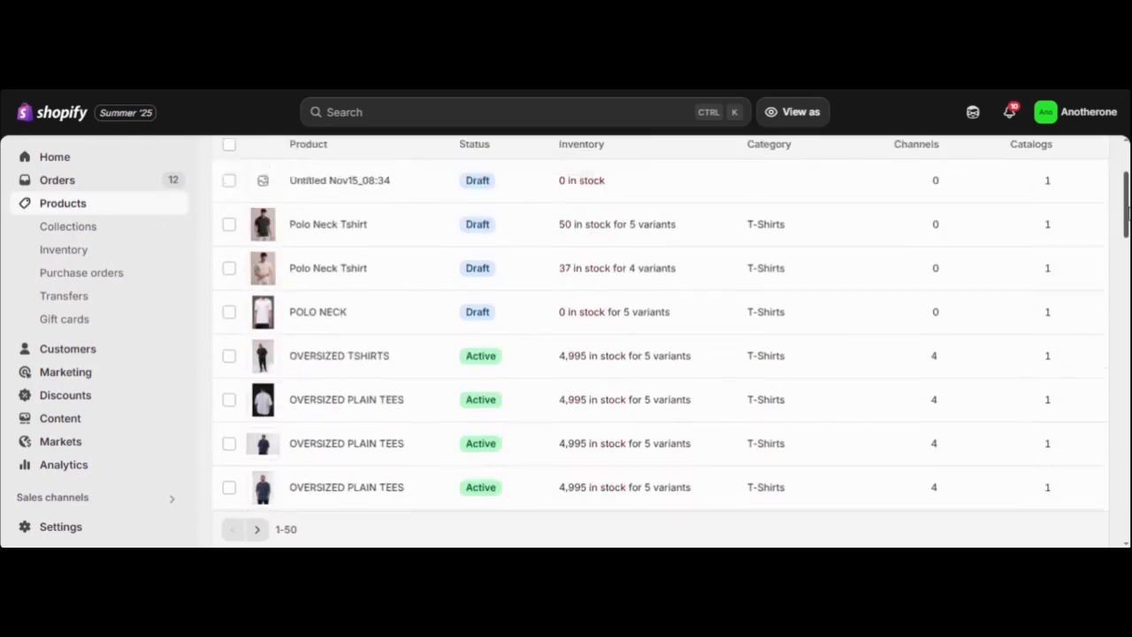
scroll(1122, 243, "down", 5)
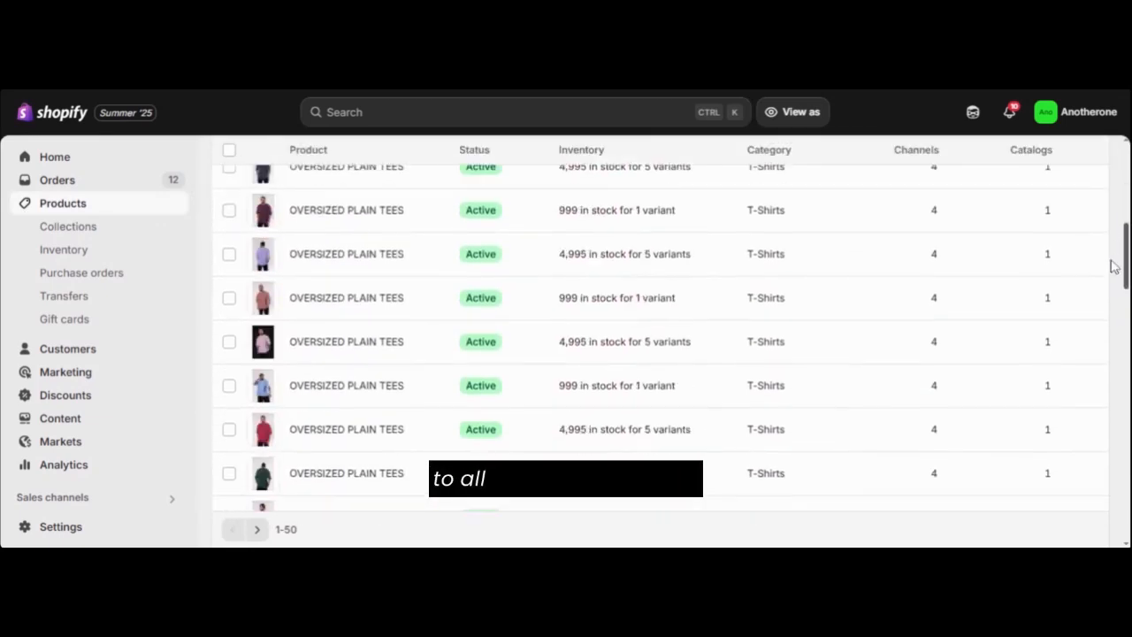
scroll(1100, 330, "down", 2)
scroll(1109, 324, "up", 1)
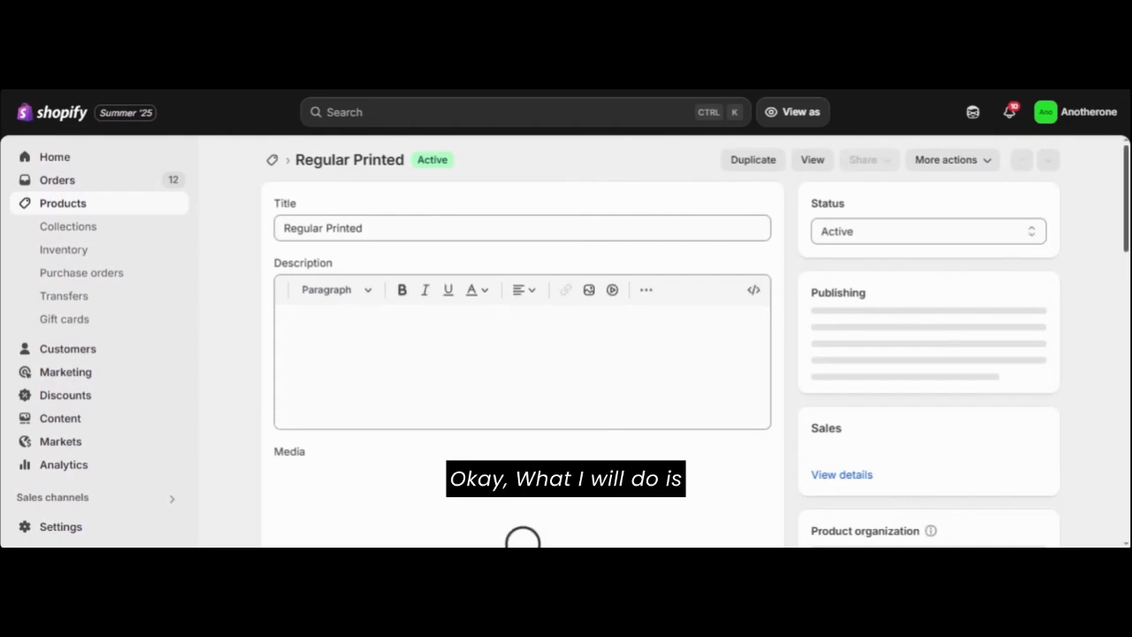
Step: Add the new tag "printed tees" to the Regular Printed product under its product organization
scroll(1126, 249, "down", 5)
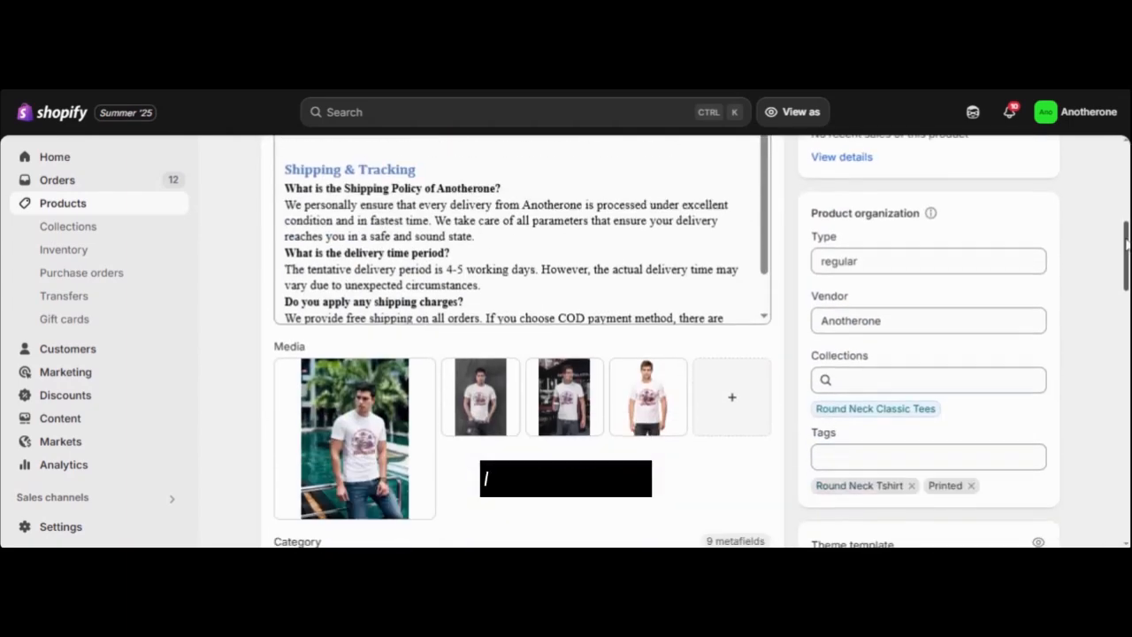
scroll(1126, 249, "up", 6)
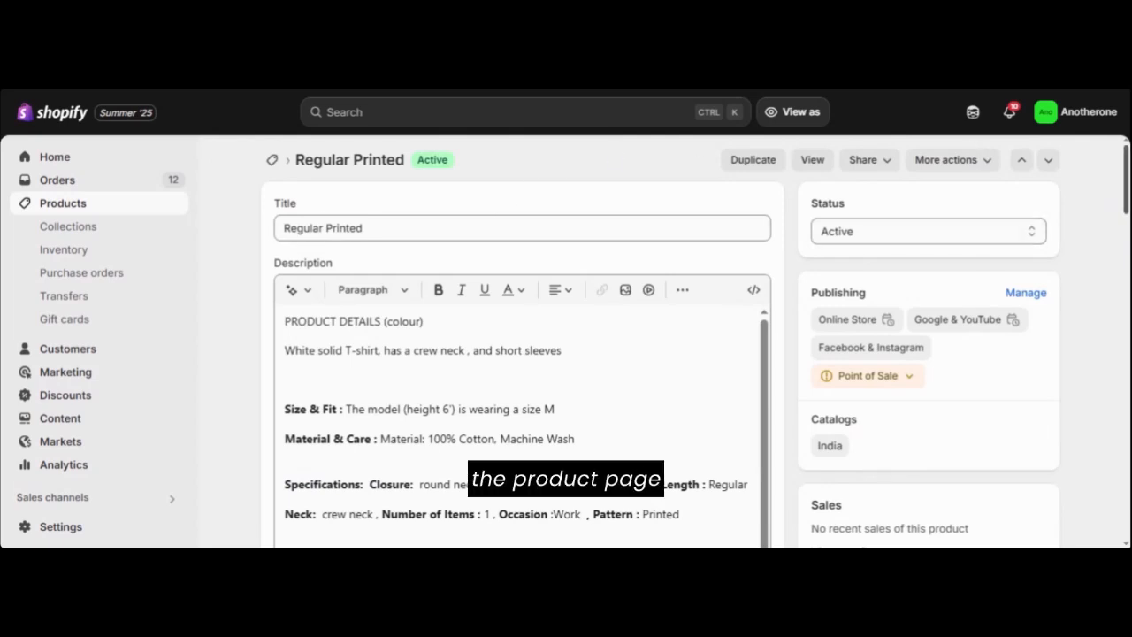
scroll(696, 343, "down", 1)
scroll(424, 272, "up", 1)
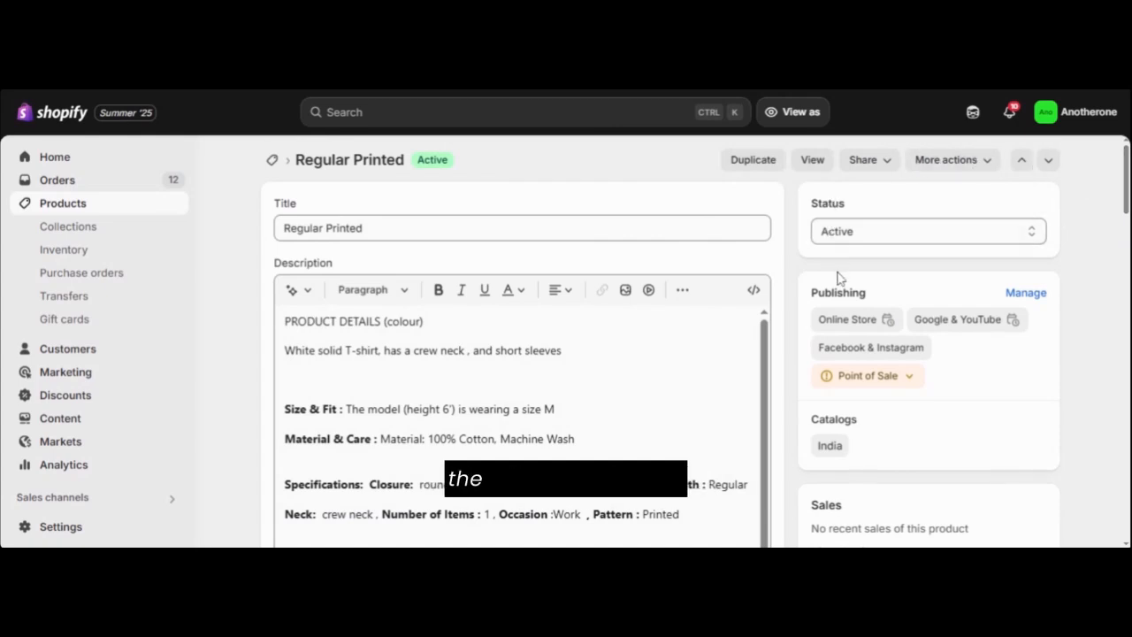
scroll(699, 341, "down", 4)
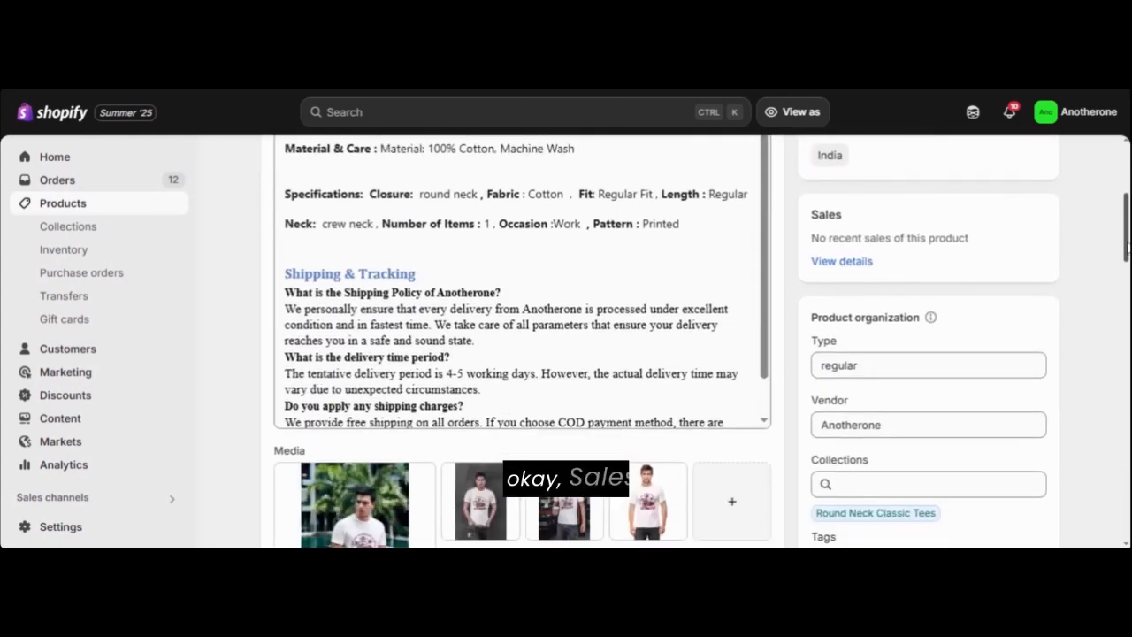
scroll(698, 342, "down", 1)
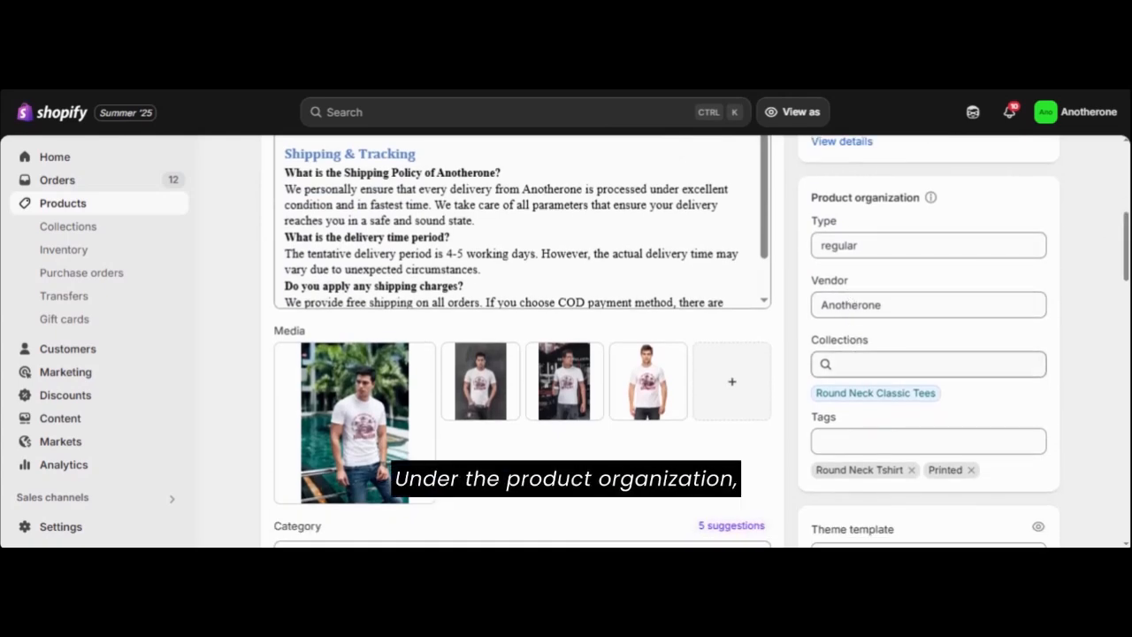
left_click(928, 440)
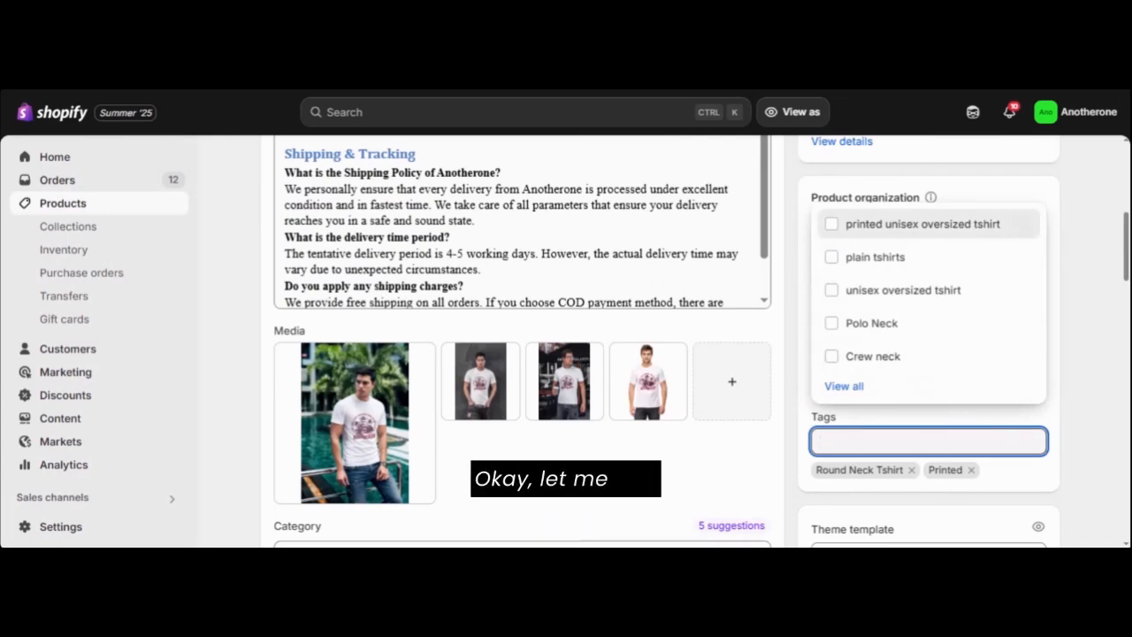
type("pri")
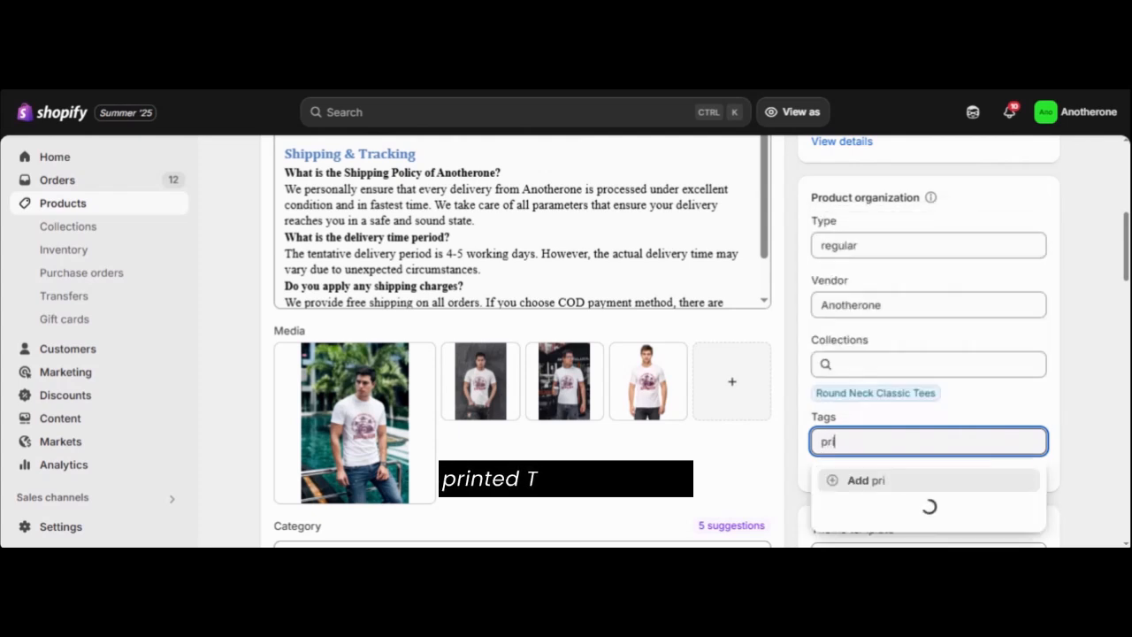
type("nted ")
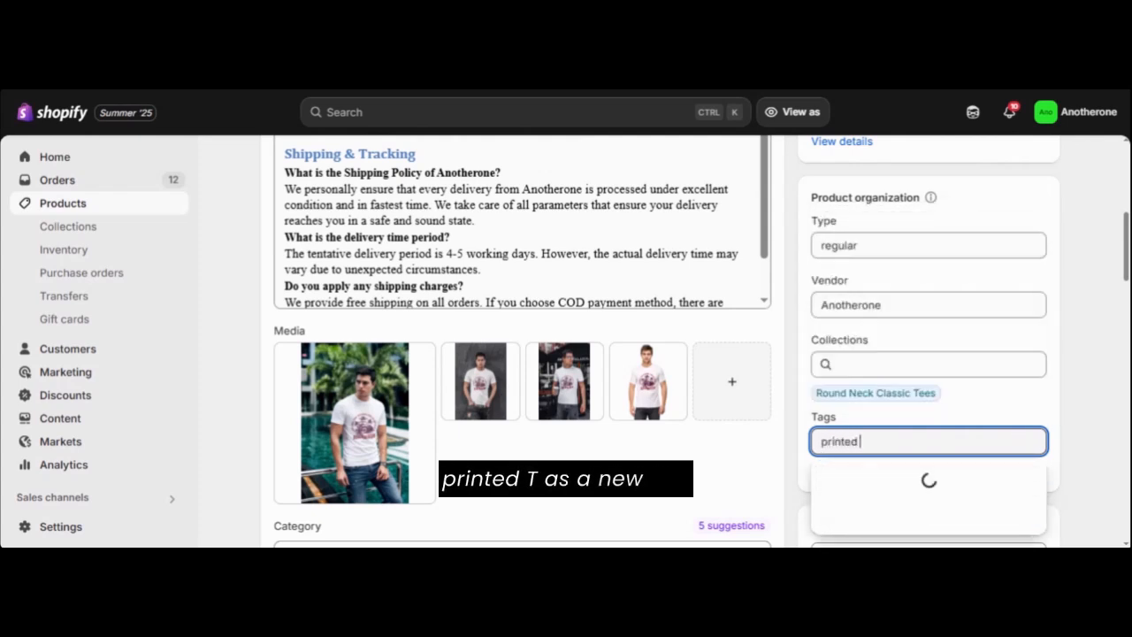
type("tees")
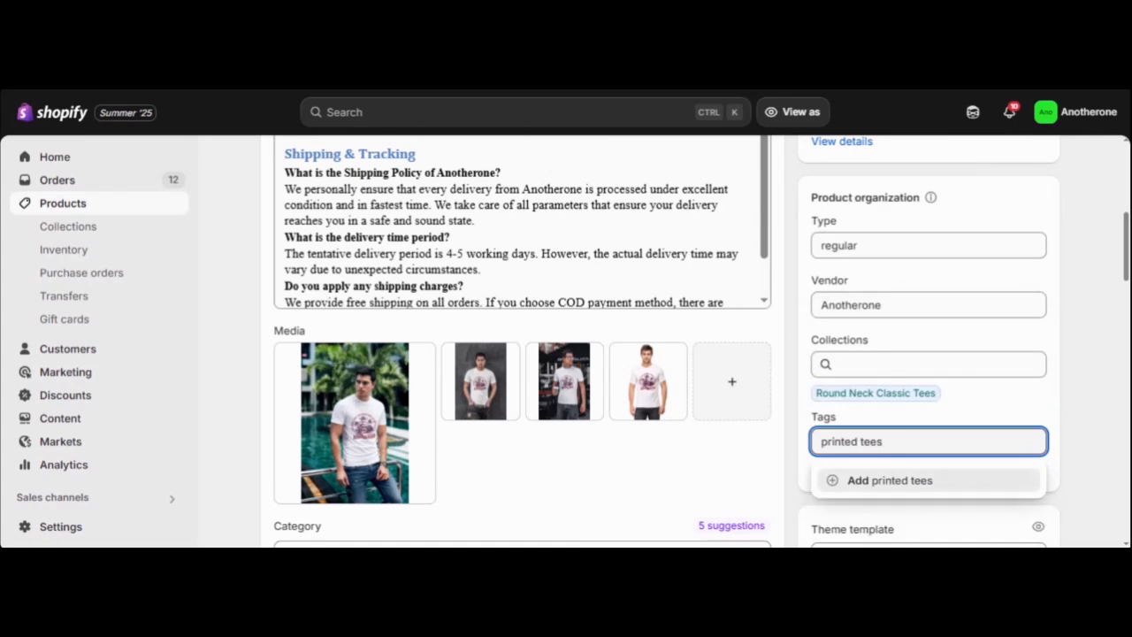
left_click(836, 485)
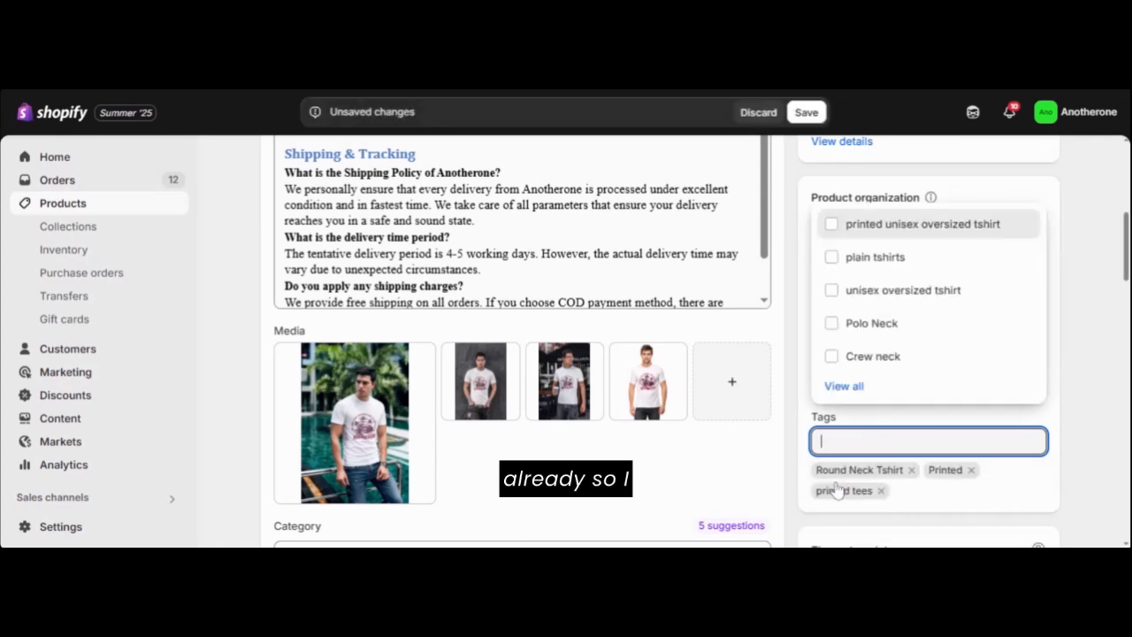
left_click(1088, 373)
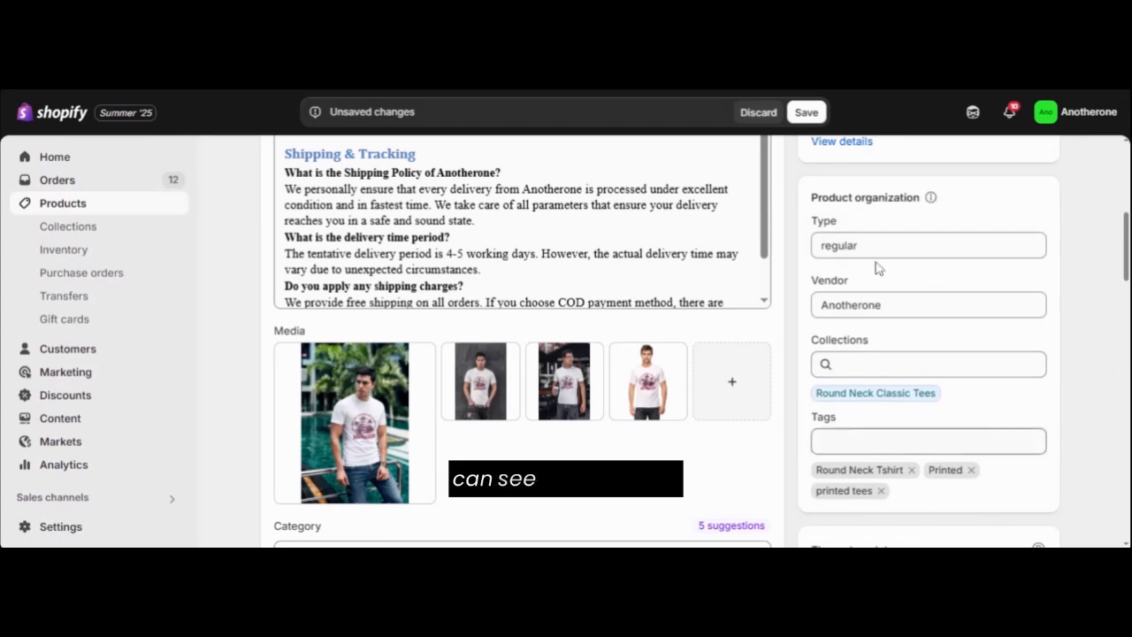
Step: Save the Regular Printed product with its new tag and look over its page
left_click(807, 113)
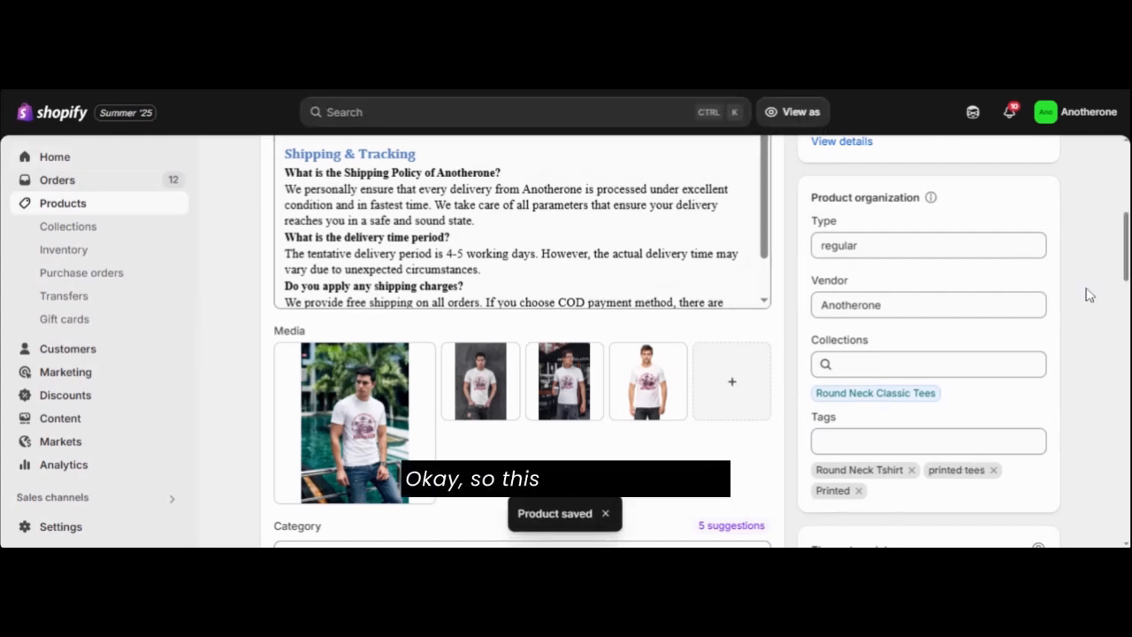
scroll(1094, 261, "up", 5)
scroll(1094, 260, "down", 8)
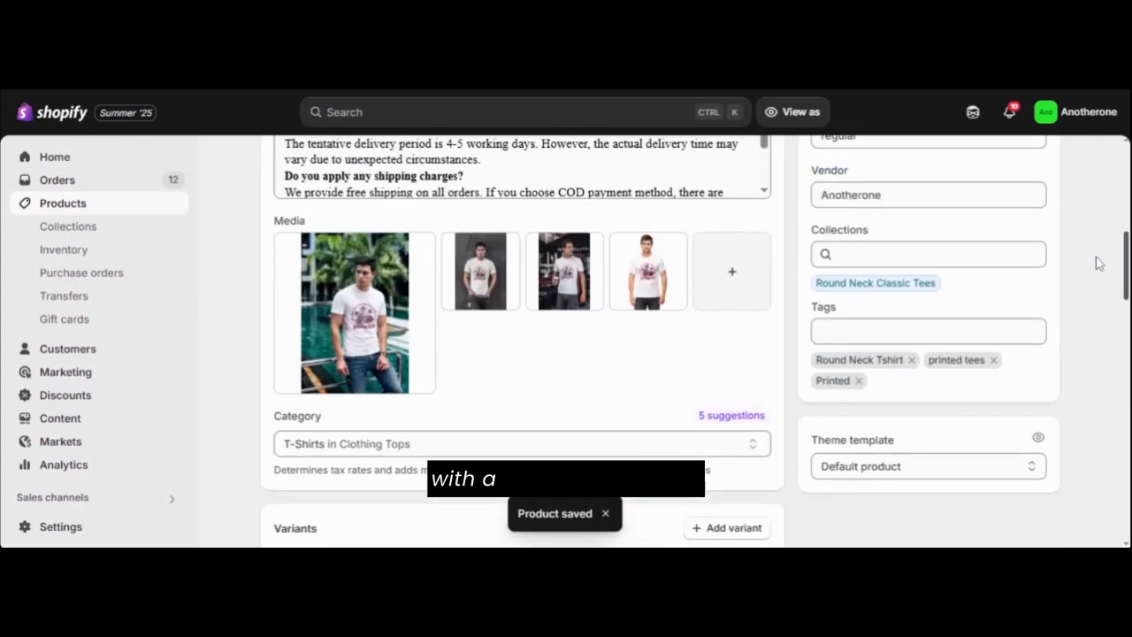
Step: Start a new collection from the Collections list and title it "Printed Tees"
left_click(82, 233)
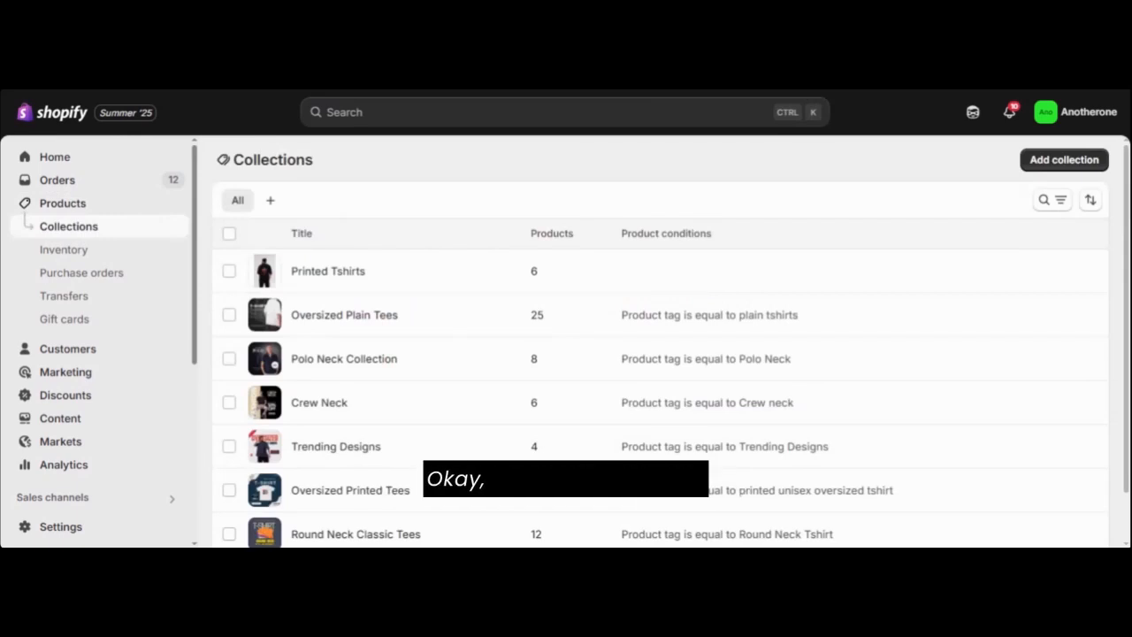
left_click(1061, 160)
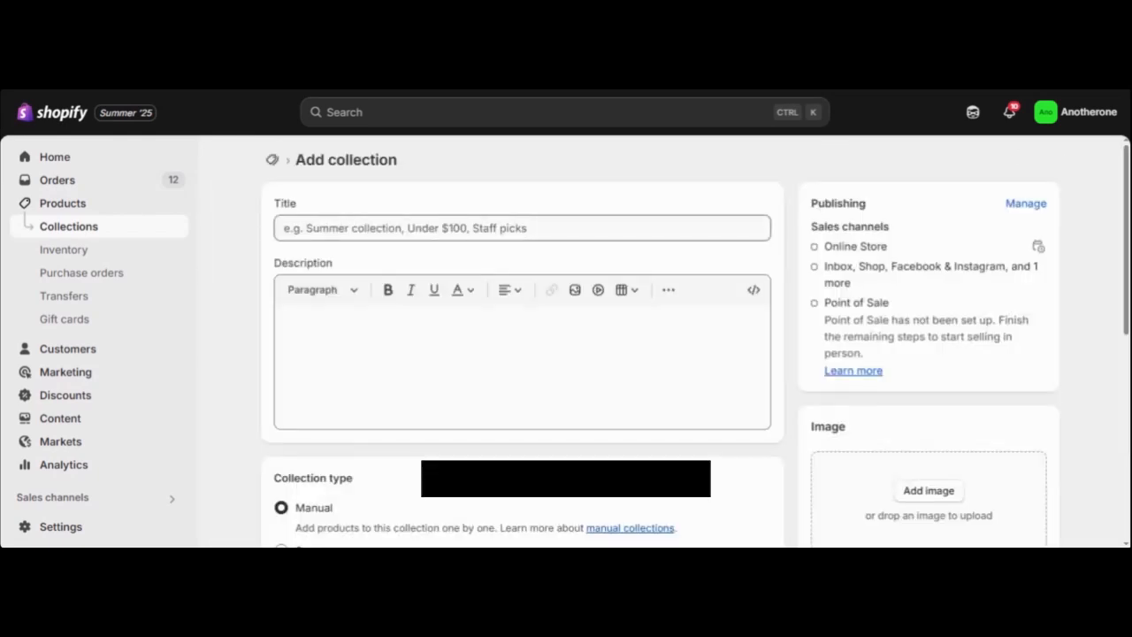
type("Printed Tees")
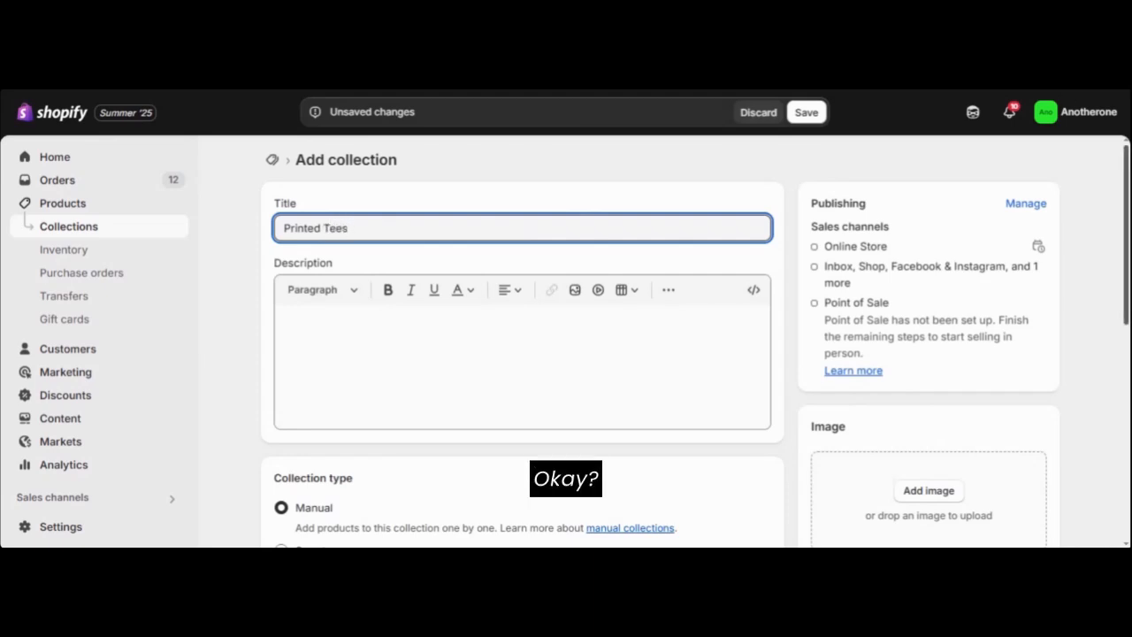
Step: Enter the collection description "This collection is all about Ptinted tshirts"
scroll(521, 336, "down", 1)
left_click(286, 276)
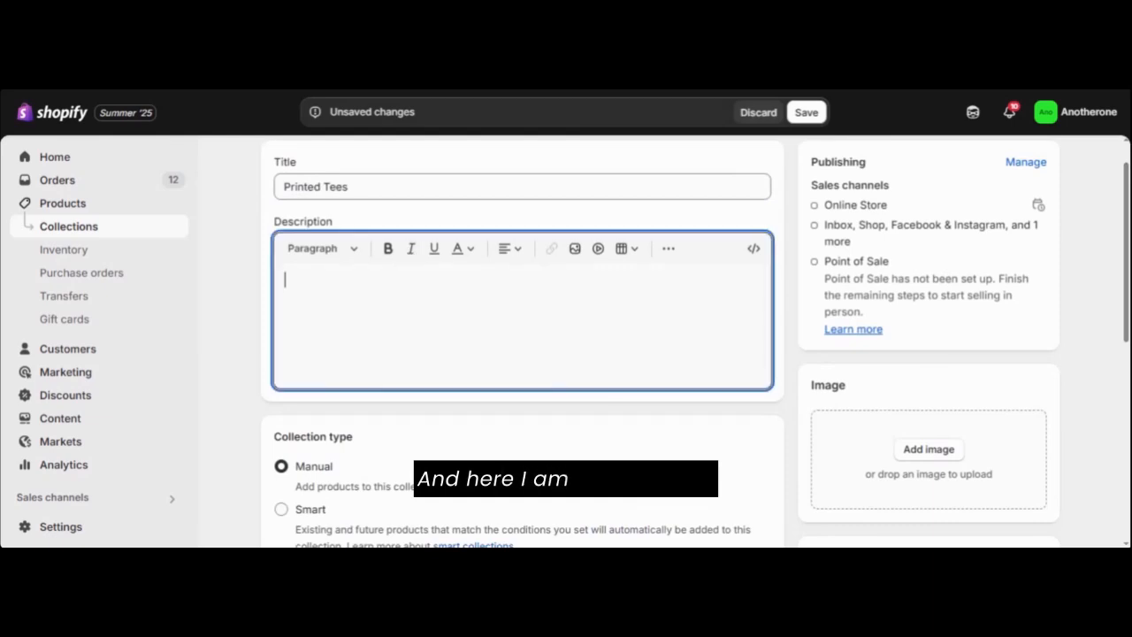
type("Th")
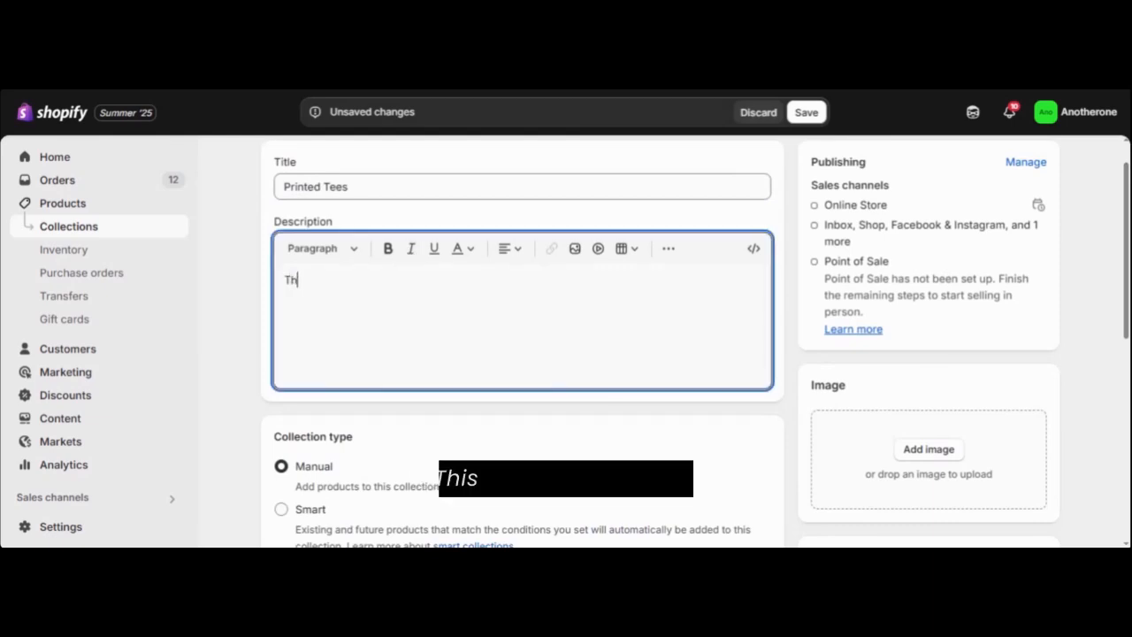
type("is co")
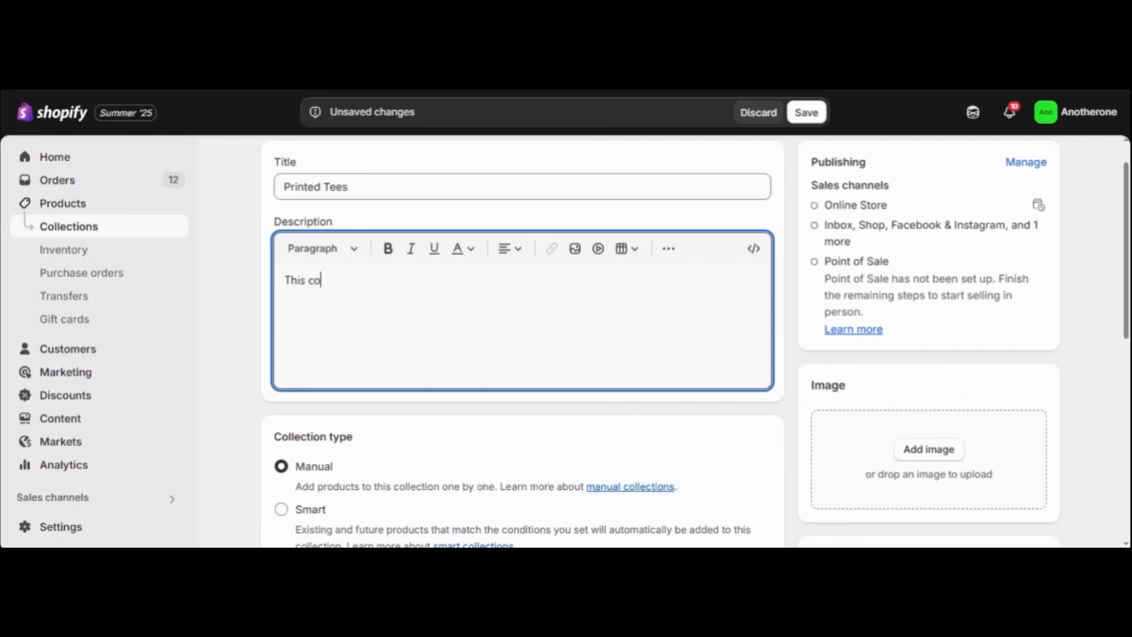
type("llection is all a")
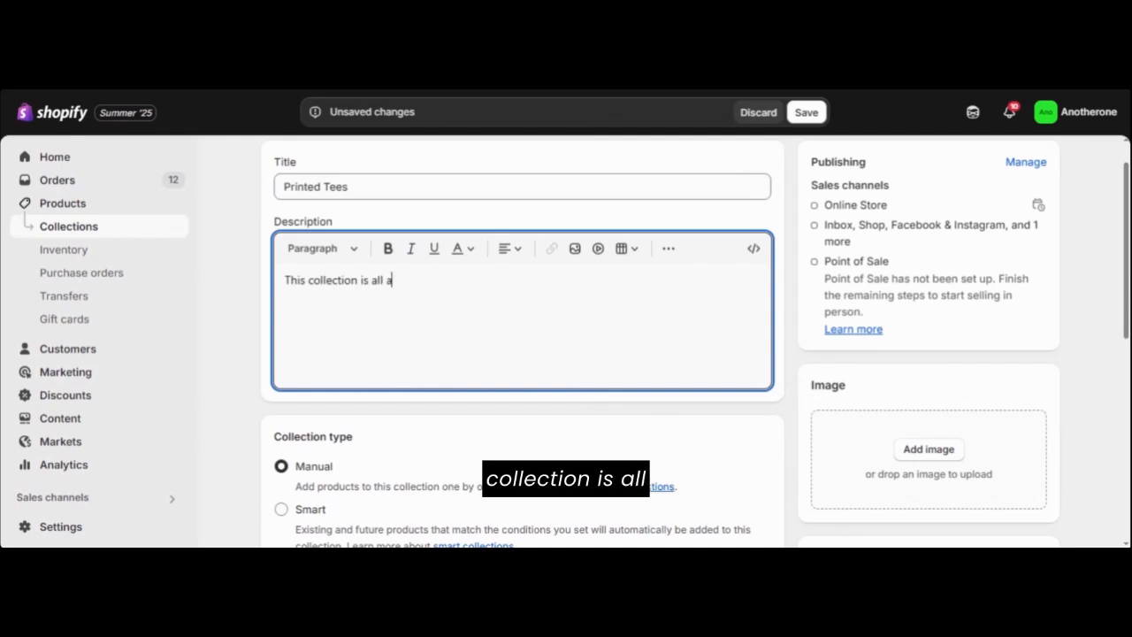
type("bout Pti")
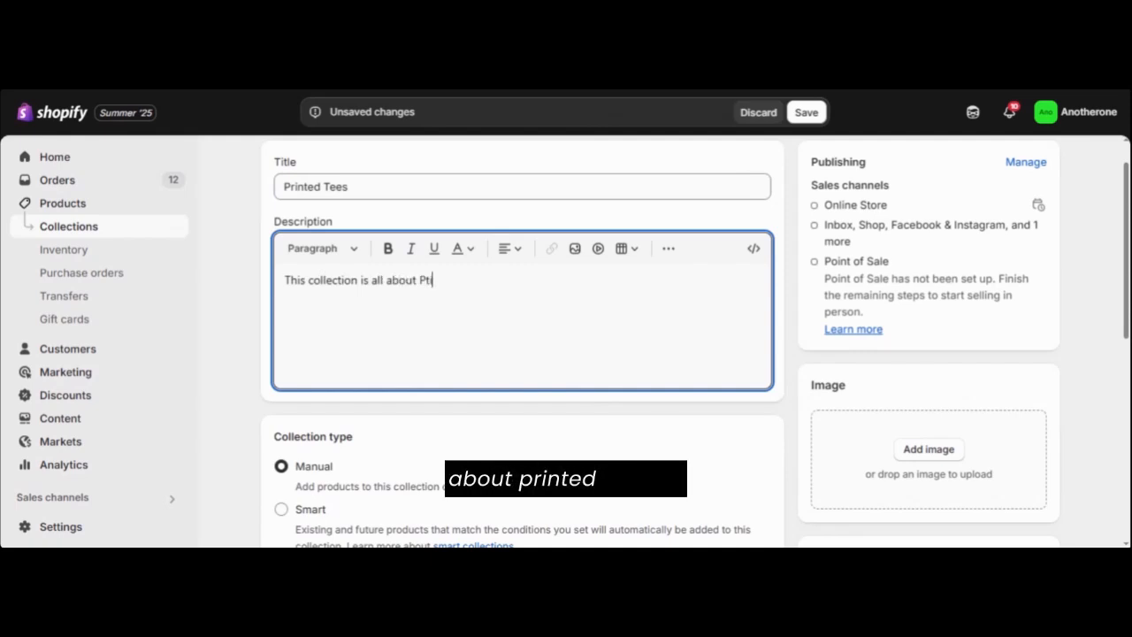
type("nted tshirts")
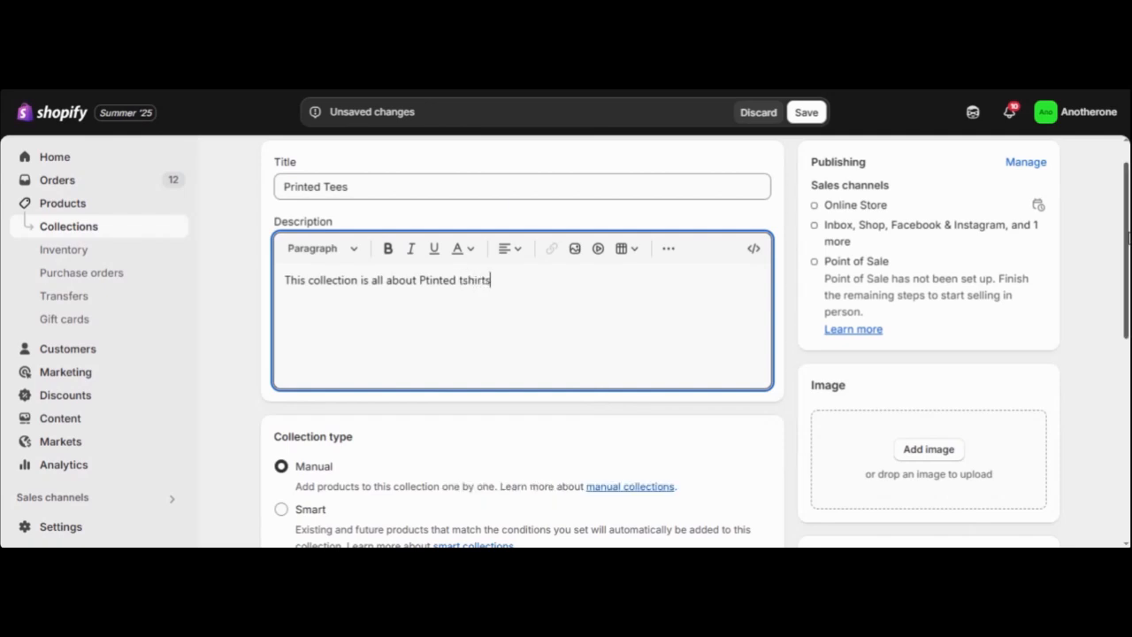
Step: Make the collection Smart, with the condition that the product tag is equal to "printed tees"
left_click_drag(1126, 246, 1118, 342)
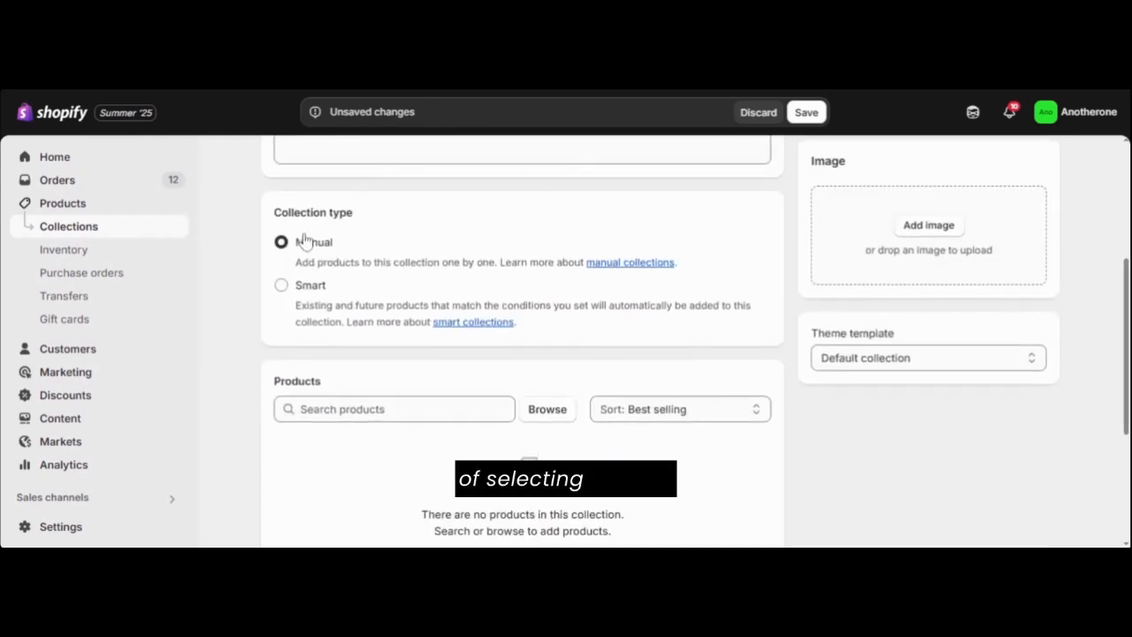
left_click(281, 285)
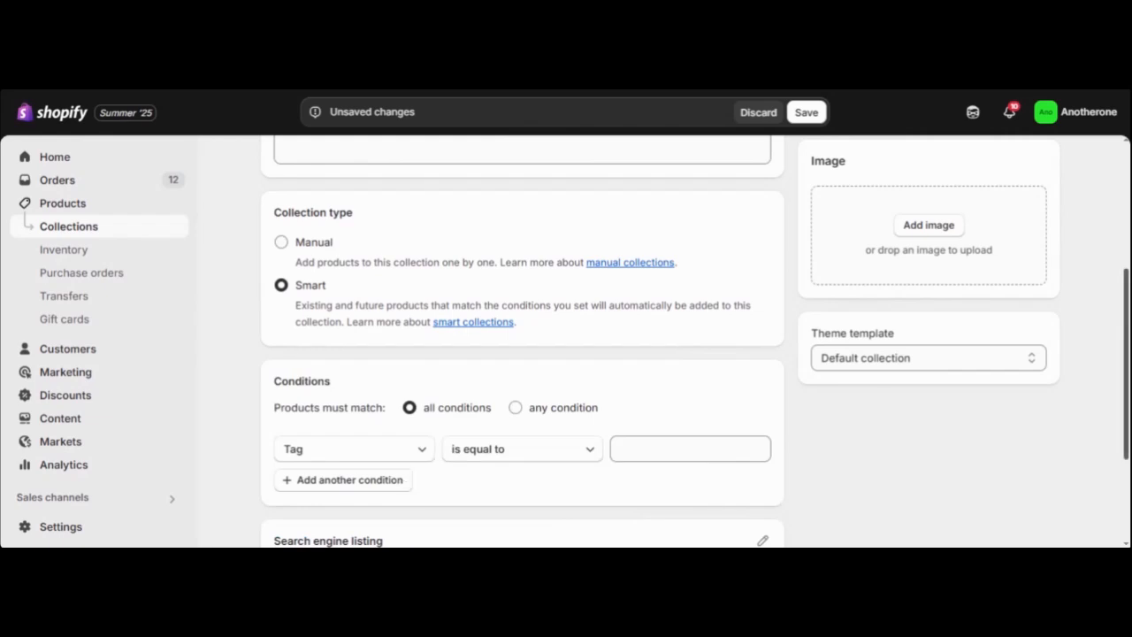
scroll(1128, 329, "down", 1)
scroll(1129, 329, "up", 1)
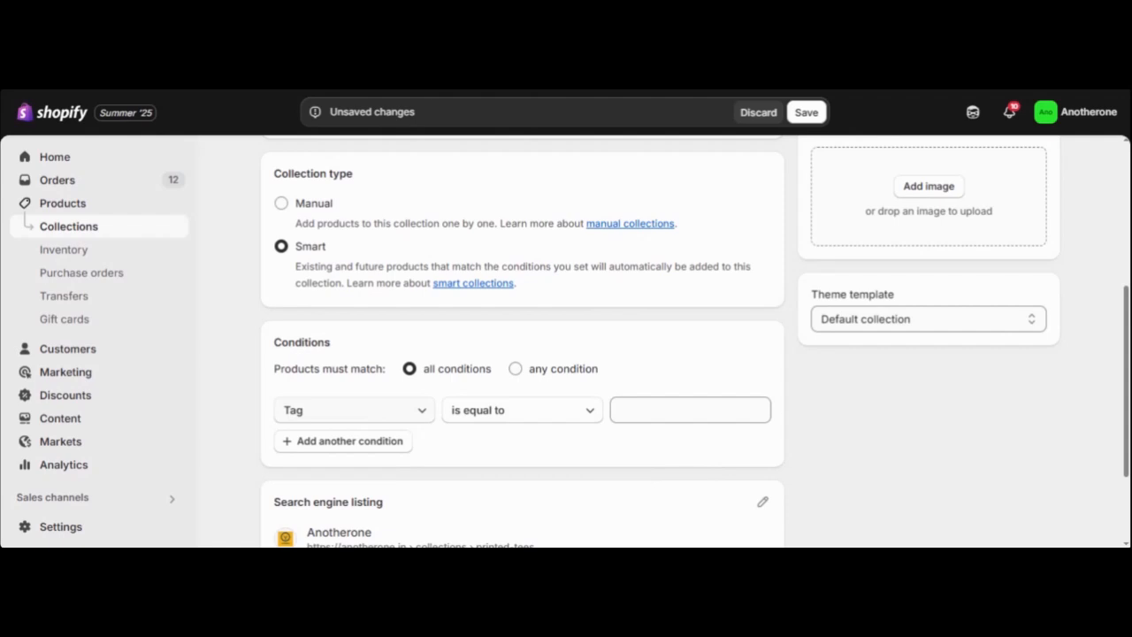
left_click(672, 409)
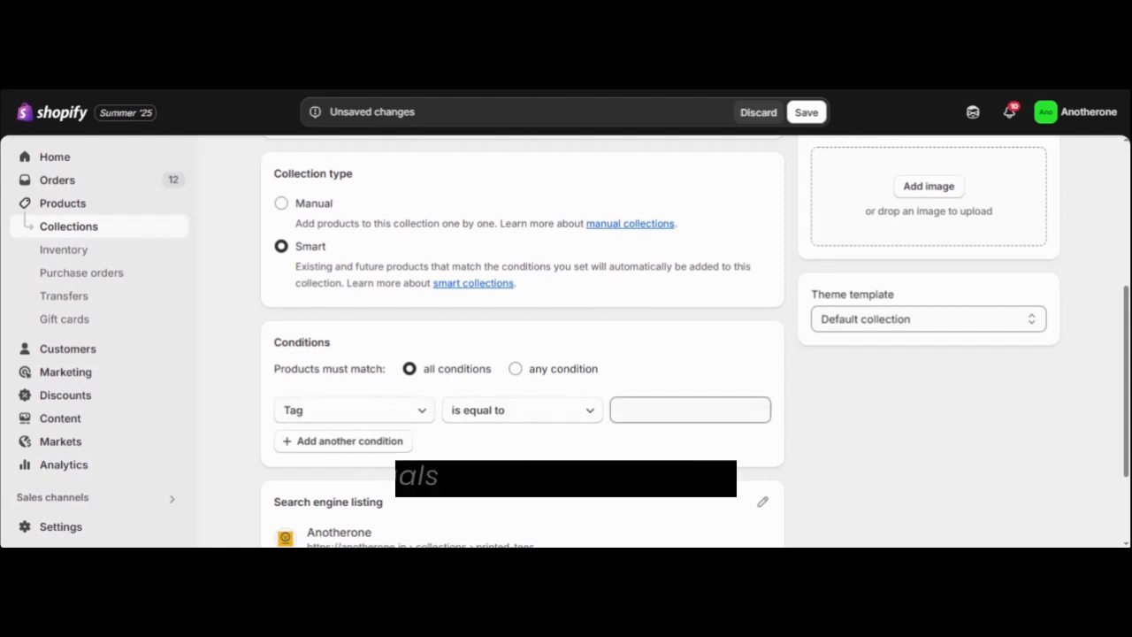
type("pr")
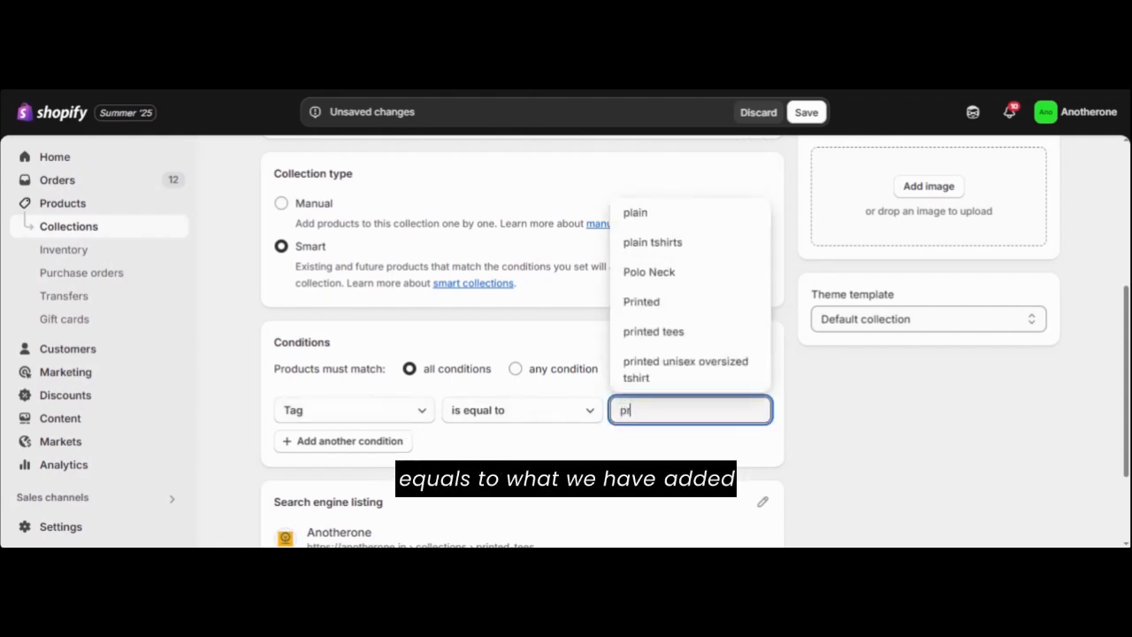
type("inted")
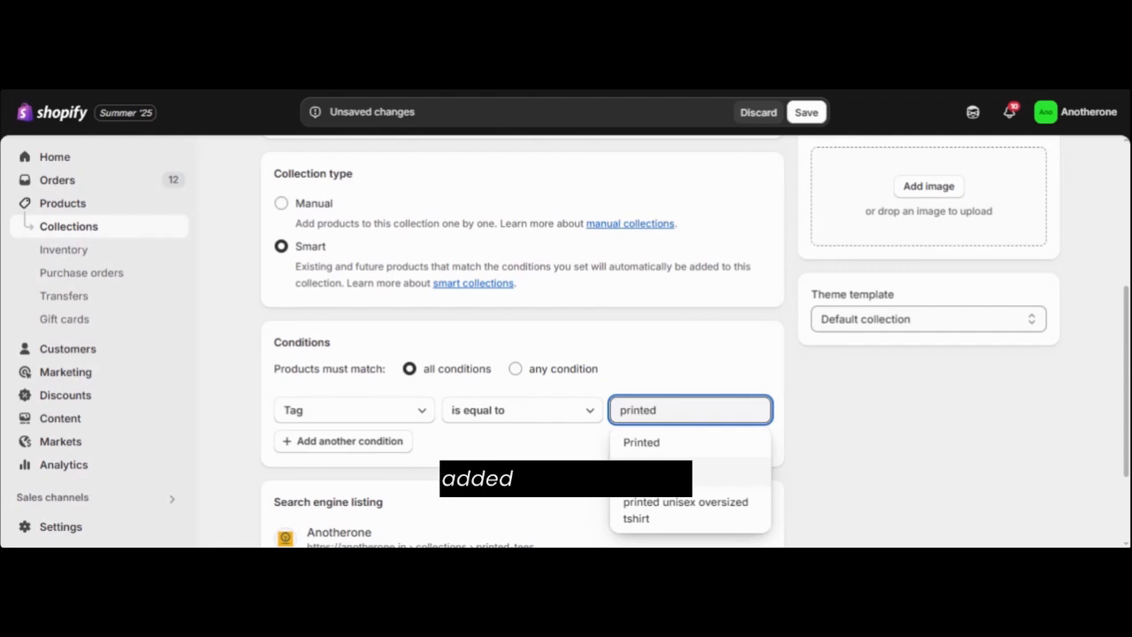
left_click(673, 480)
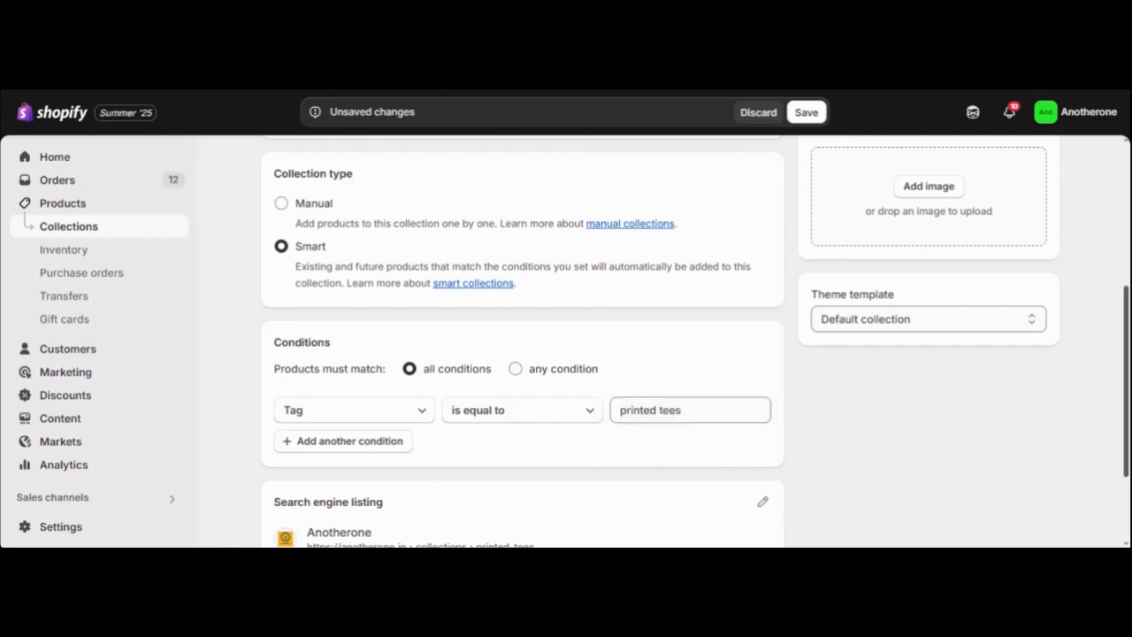
scroll(1116, 409, "down", 3)
scroll(1117, 400, "up", 3)
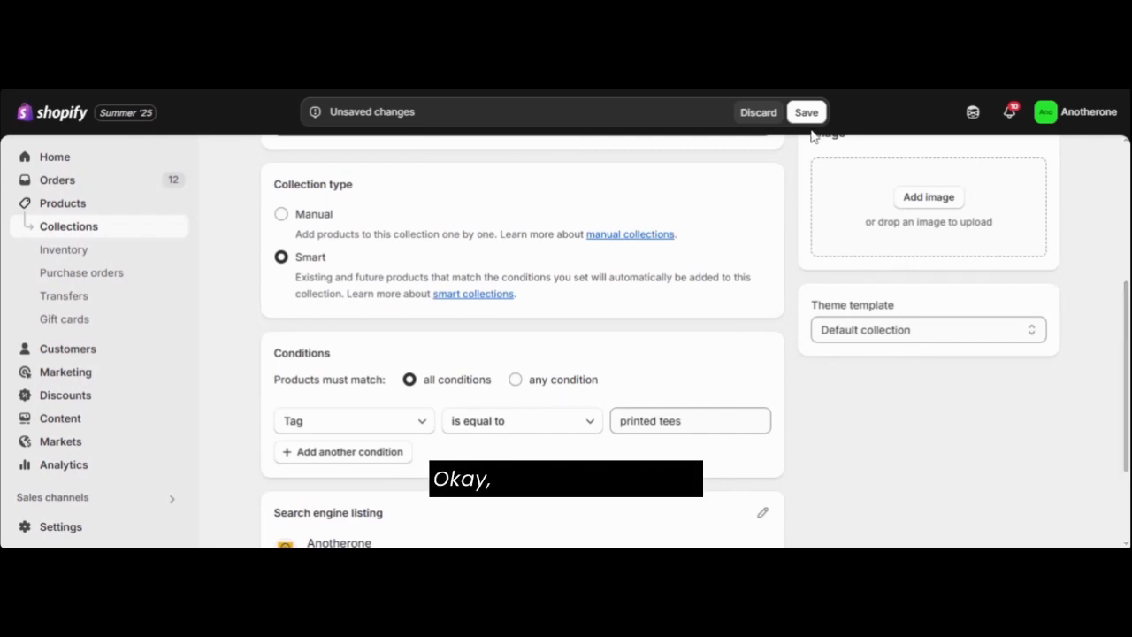
Step: Filter the store's images to product media of a Printed Tees product and use its first photo as the collection image
left_click(947, 202)
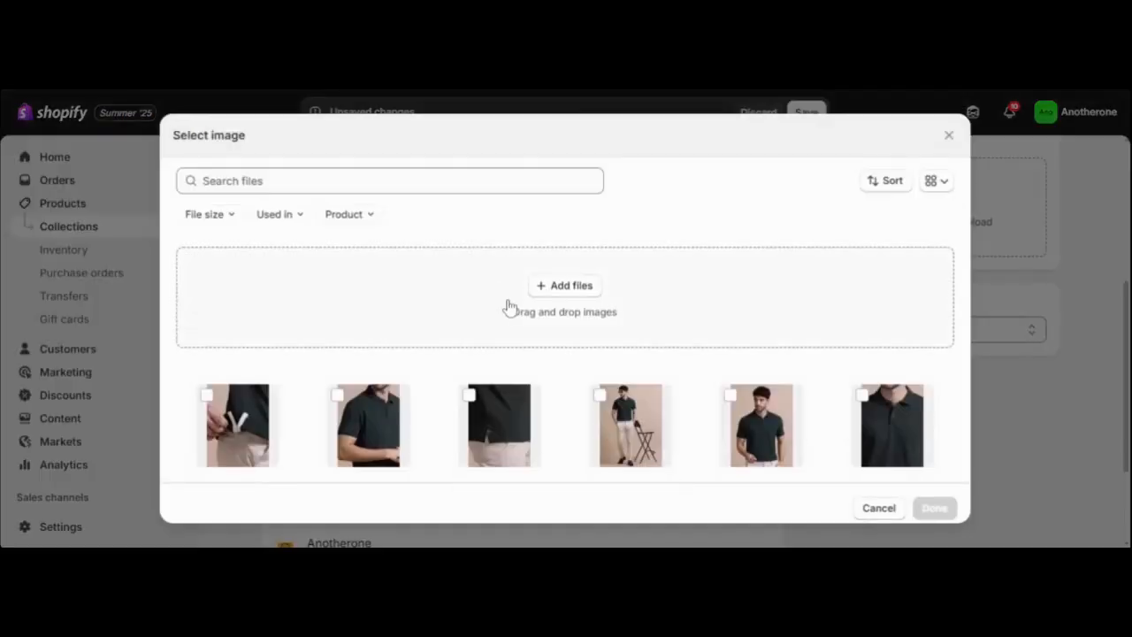
left_click(276, 216)
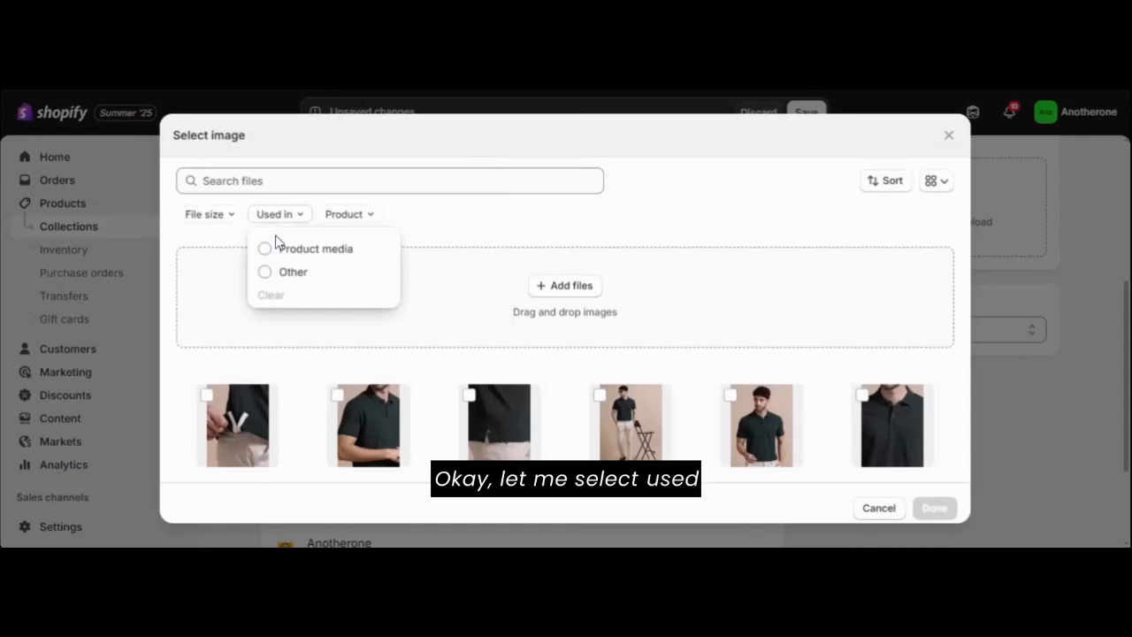
left_click(265, 249)
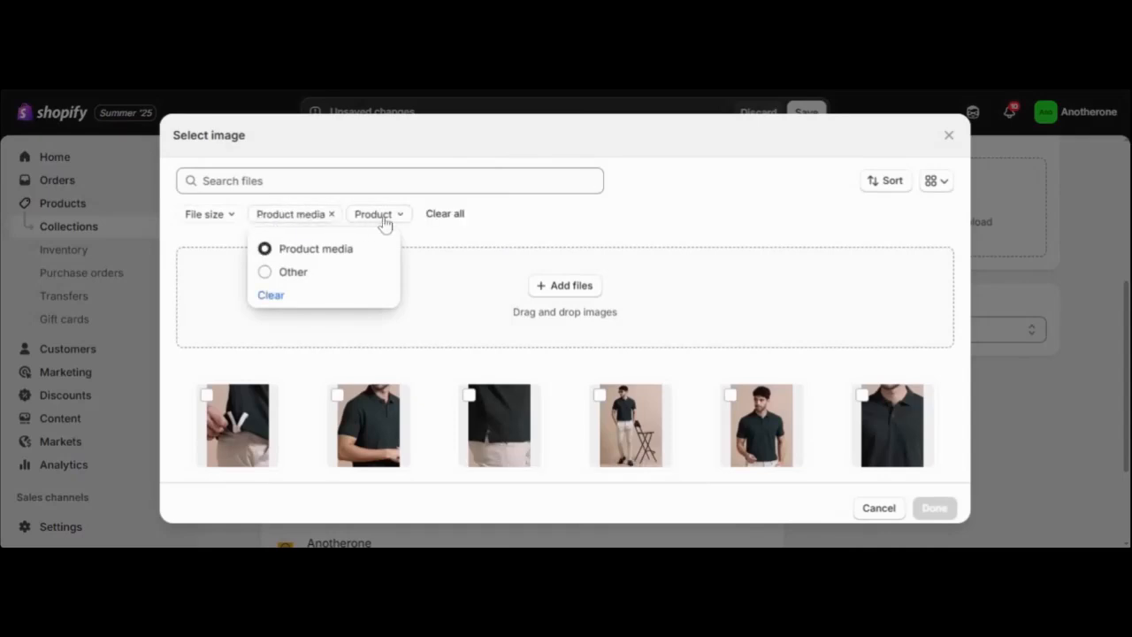
left_click(383, 214)
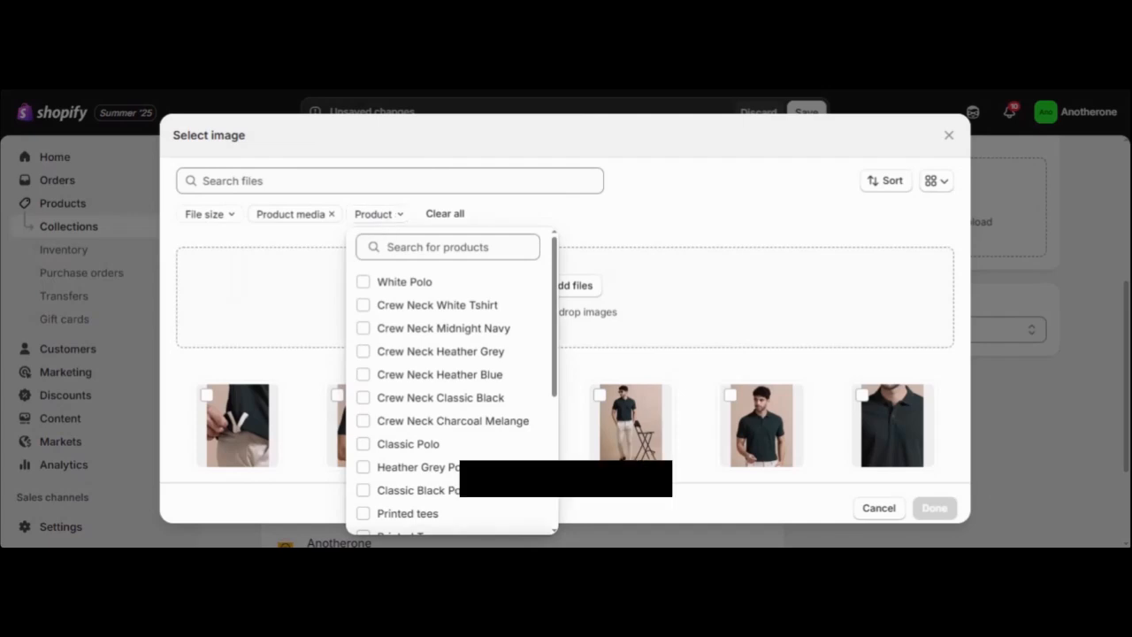
type("printed")
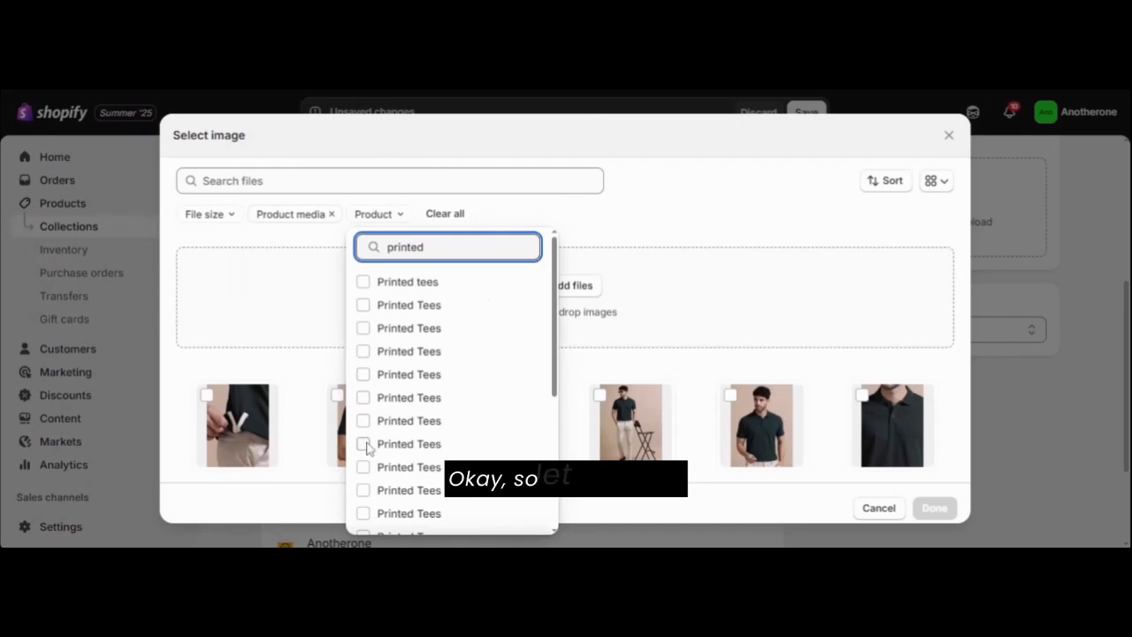
left_click(364, 444)
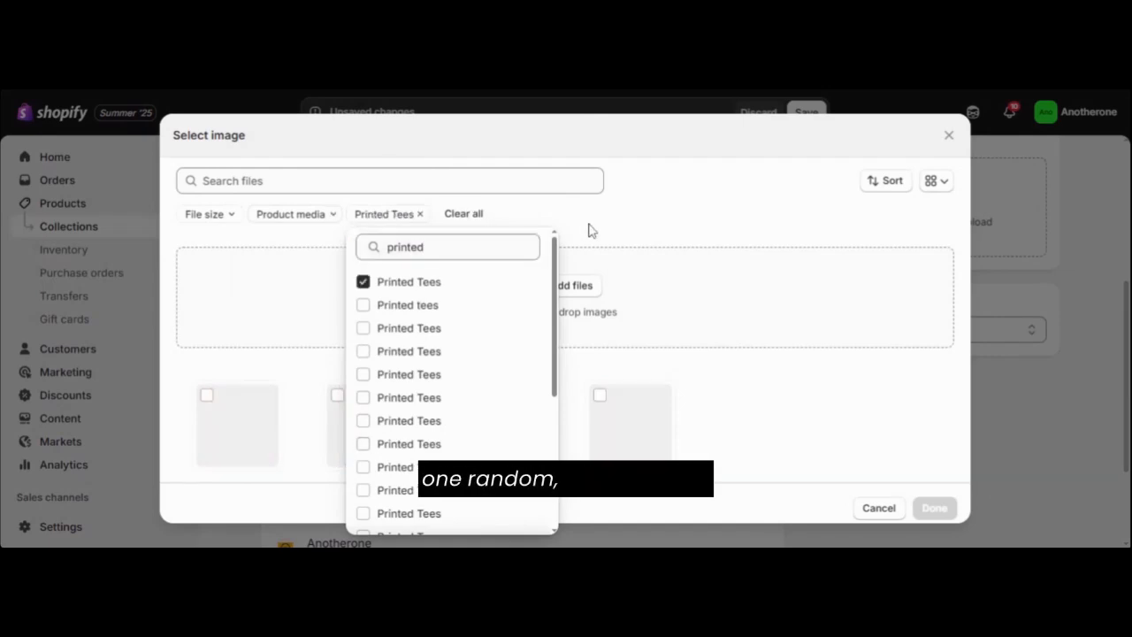
left_click(206, 394)
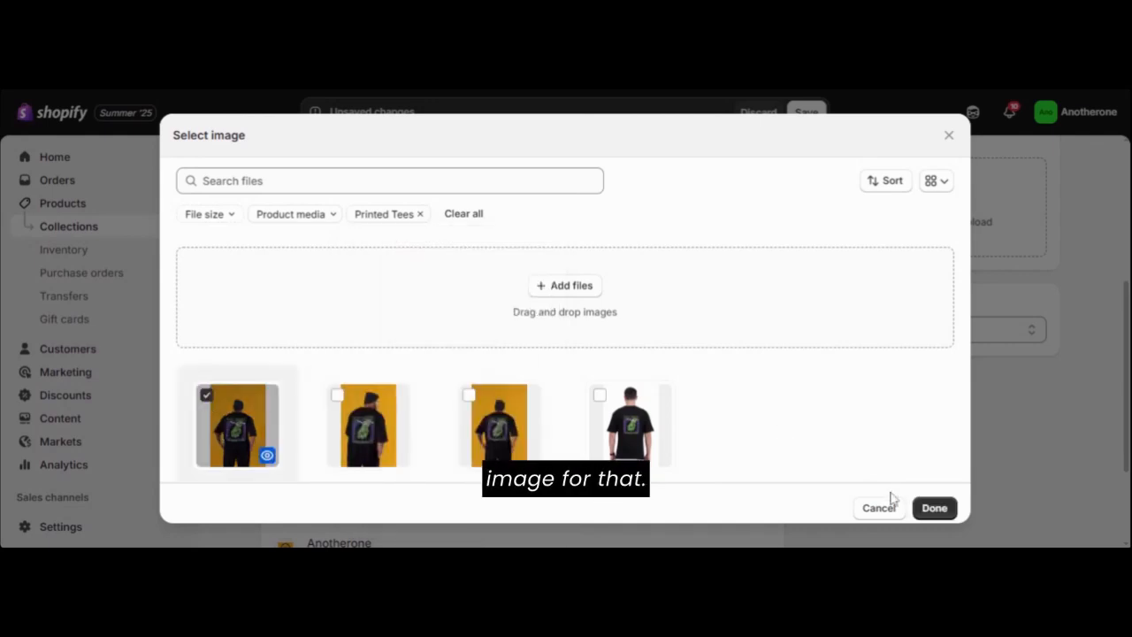
left_click(934, 509)
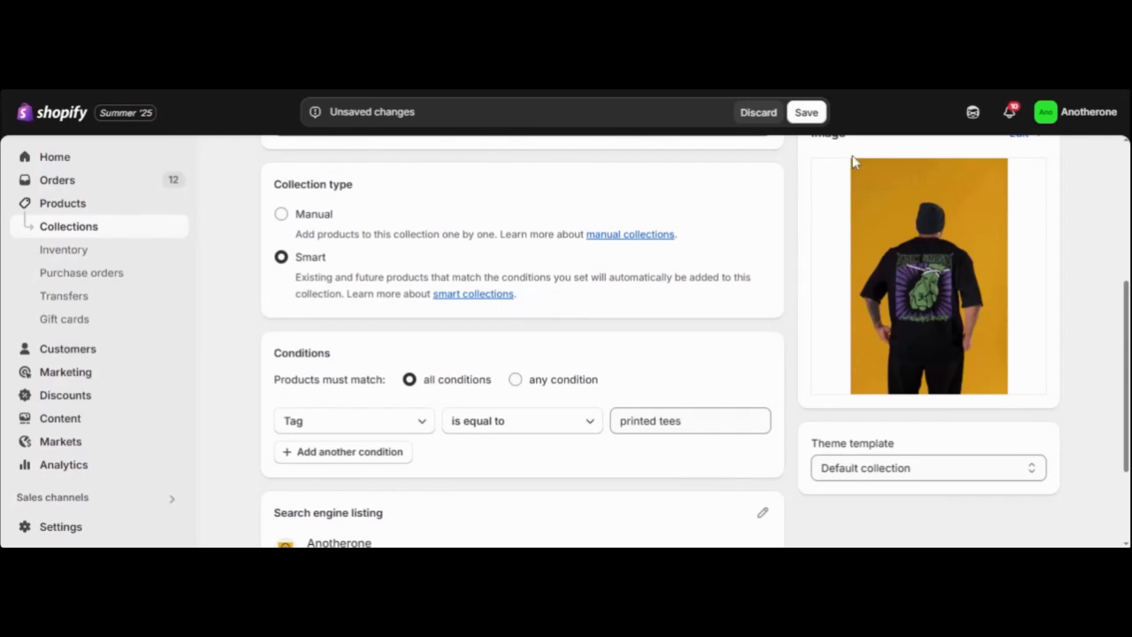
Step: Save the Printed Tees collection, and open and reload the Collections list to look for it
left_click(821, 116)
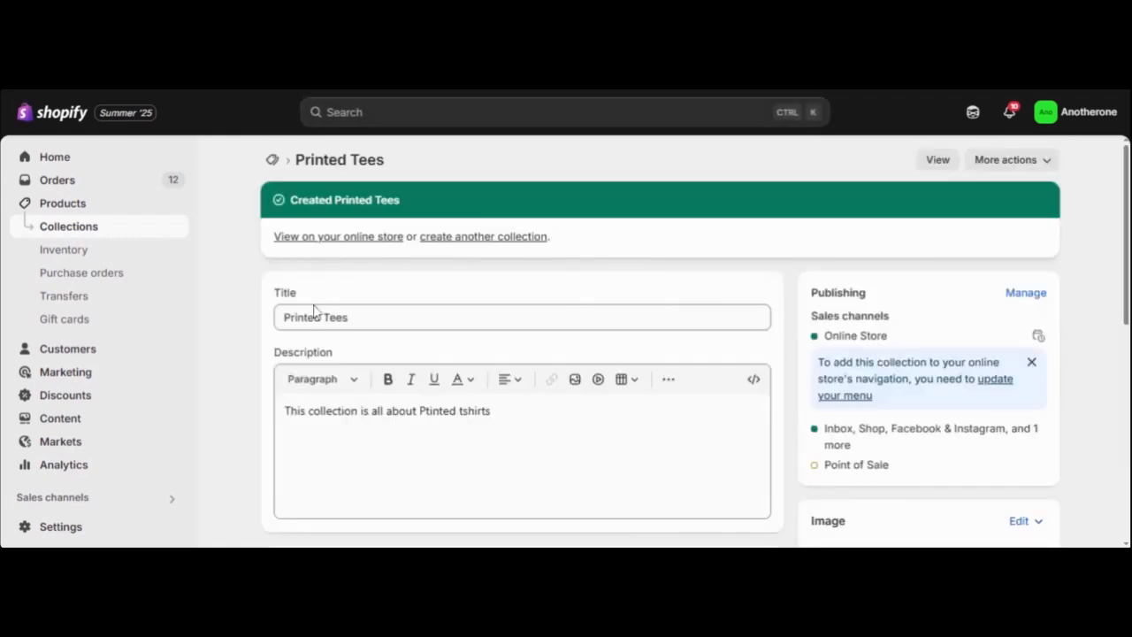
left_click(78, 228)
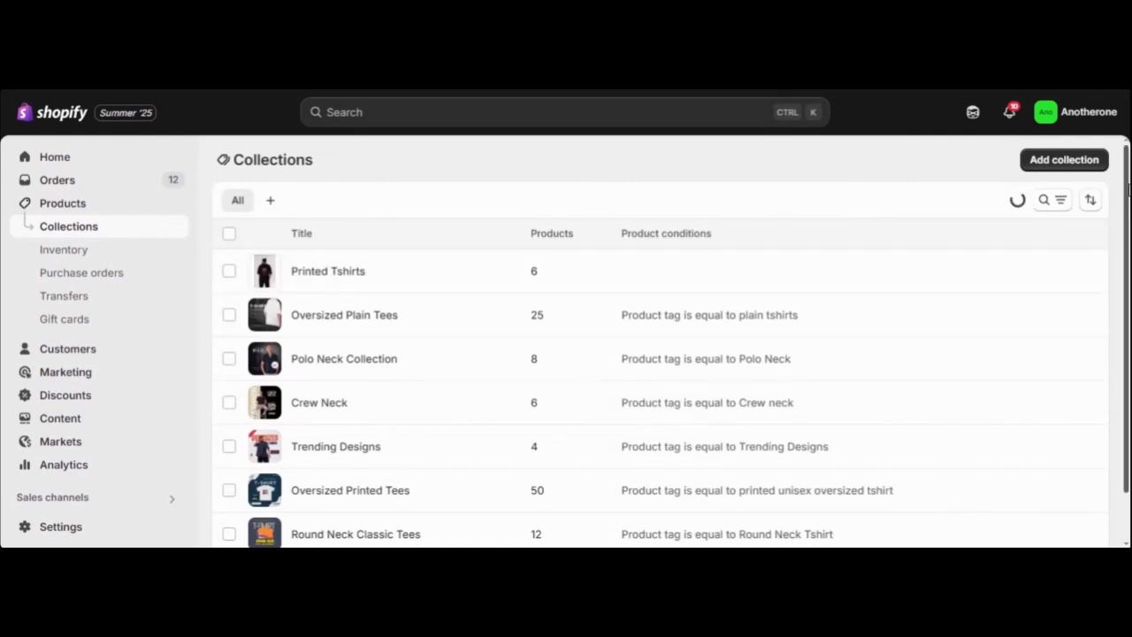
scroll(1127, 353, "down", 1)
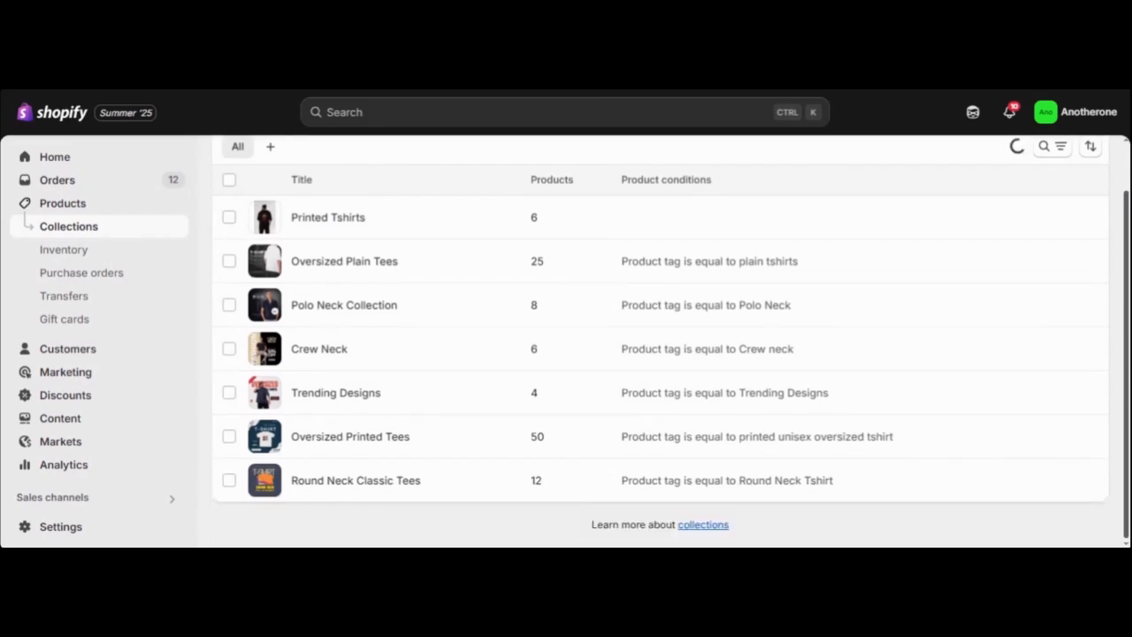
scroll(672, 342, "up", 1)
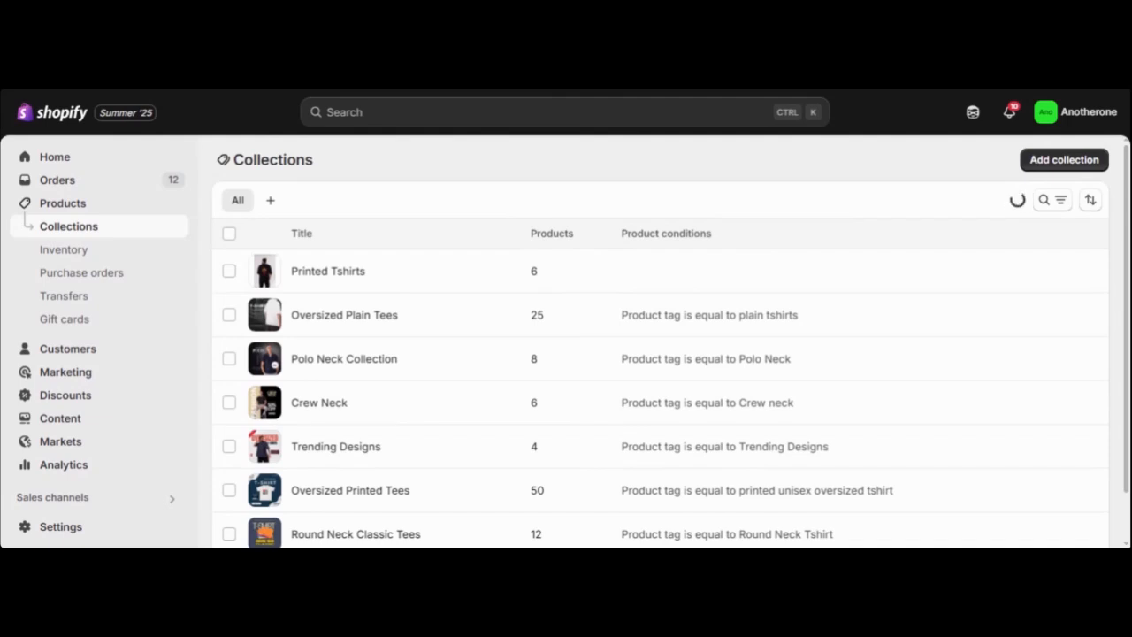
key("F5")
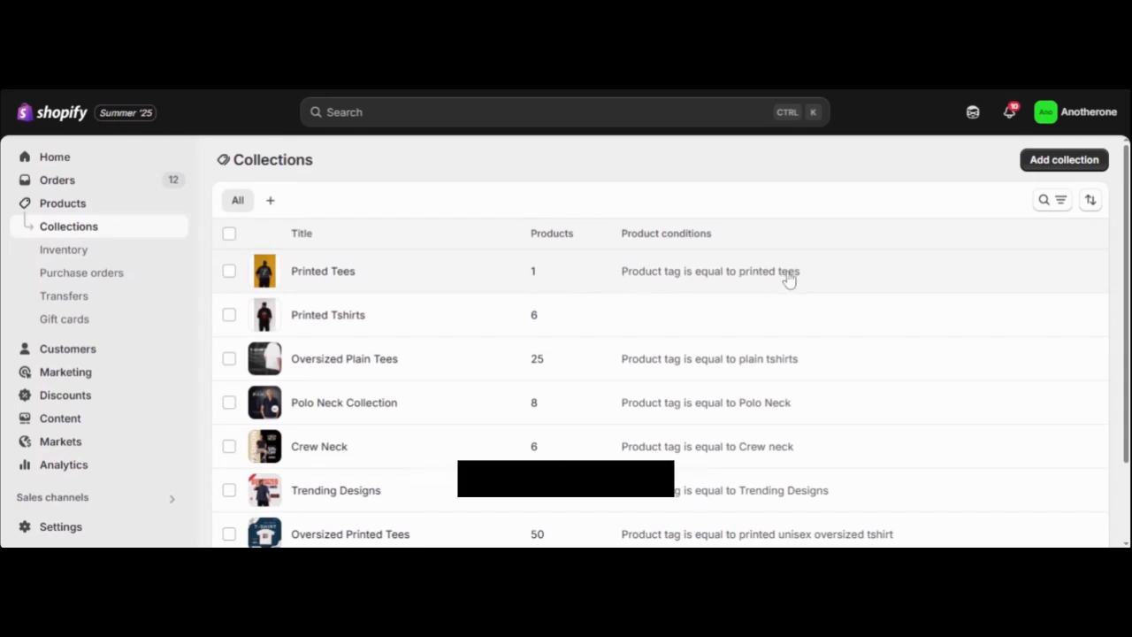
Step: Open the Regular printed product with the yellow T-shirt from the store's product list
left_click(88, 206)
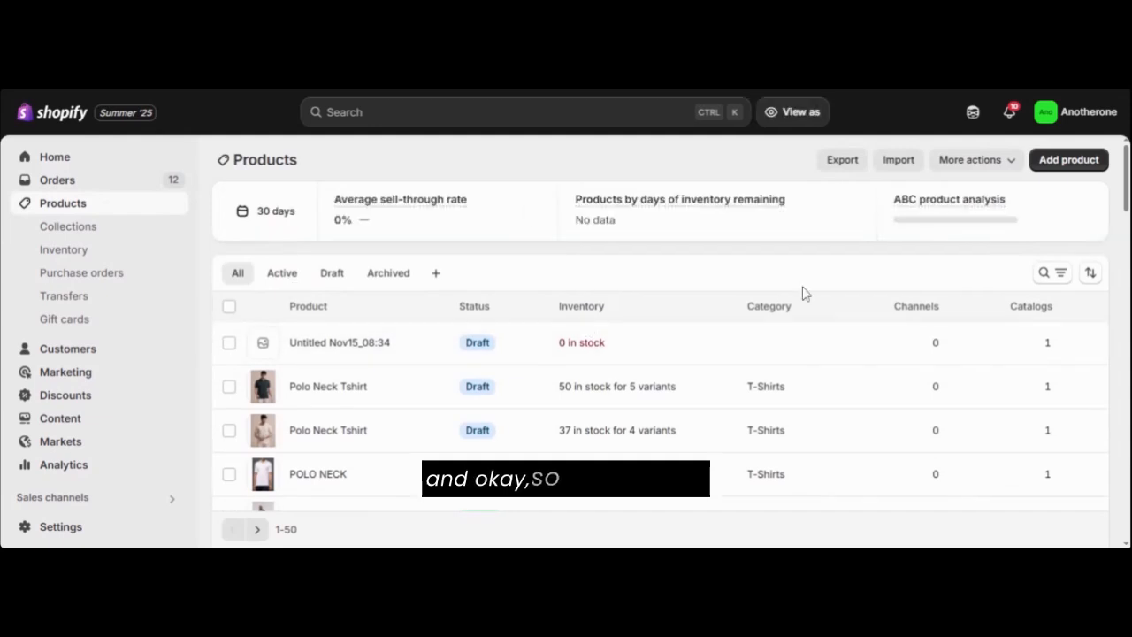
left_click_drag(1126, 181, 1117, 363)
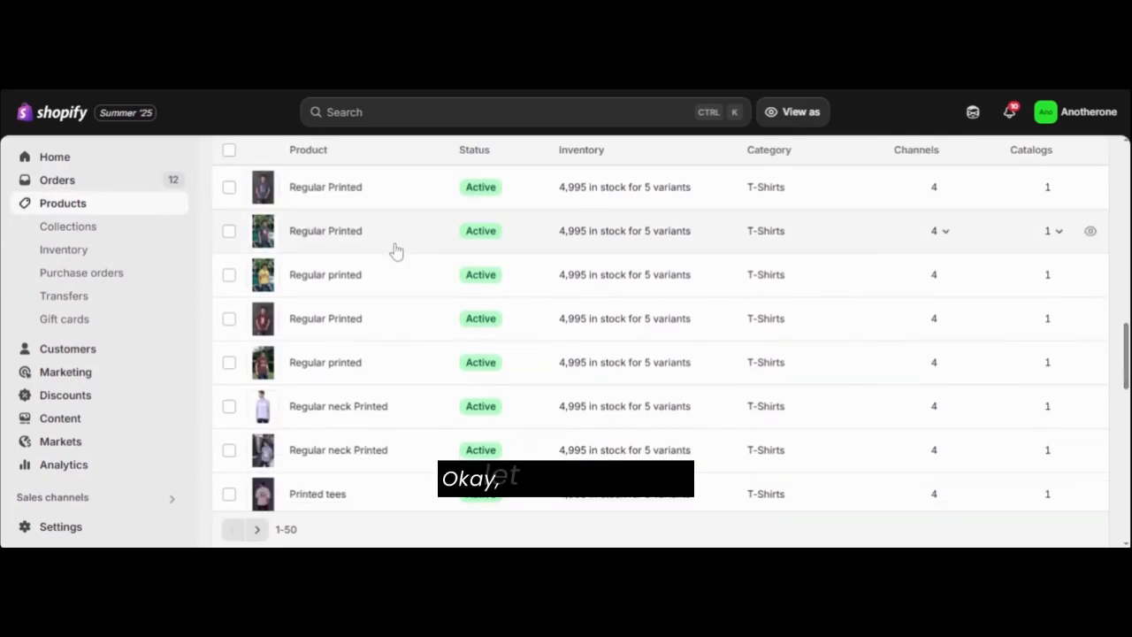
left_click(332, 275)
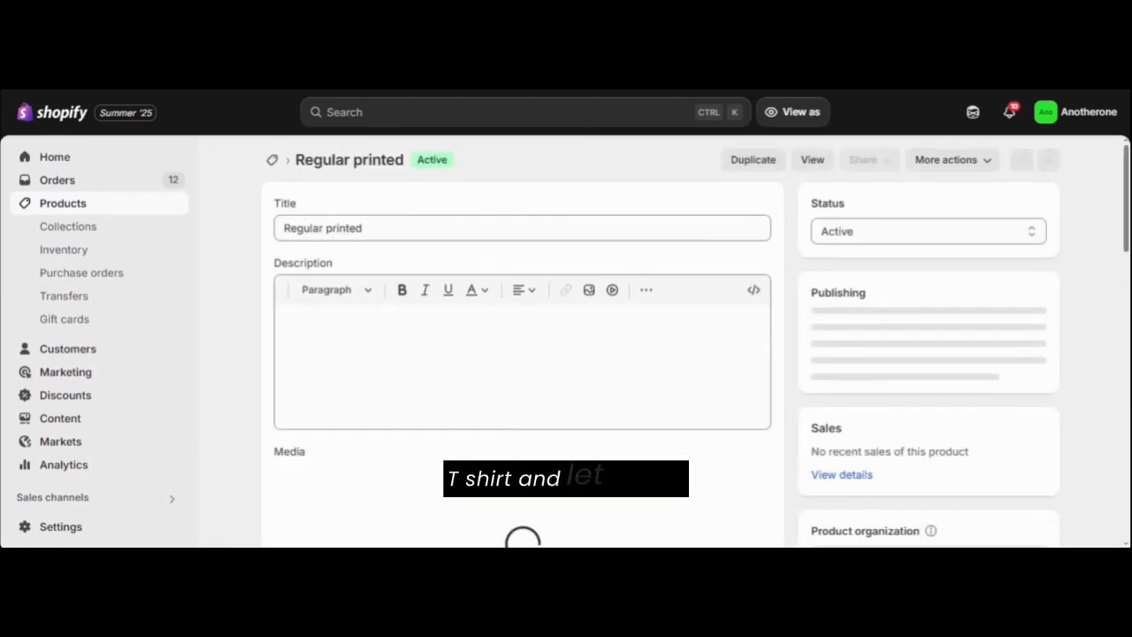
Step: Add the existing tag "printed tees" to the Regular printed product with the yellow T-shirt and save the product
scroll(566, 353, "down", 1)
scroll(1112, 311, "down", 6)
scroll(1112, 311, "up", 1)
left_click(998, 262)
type("printed t")
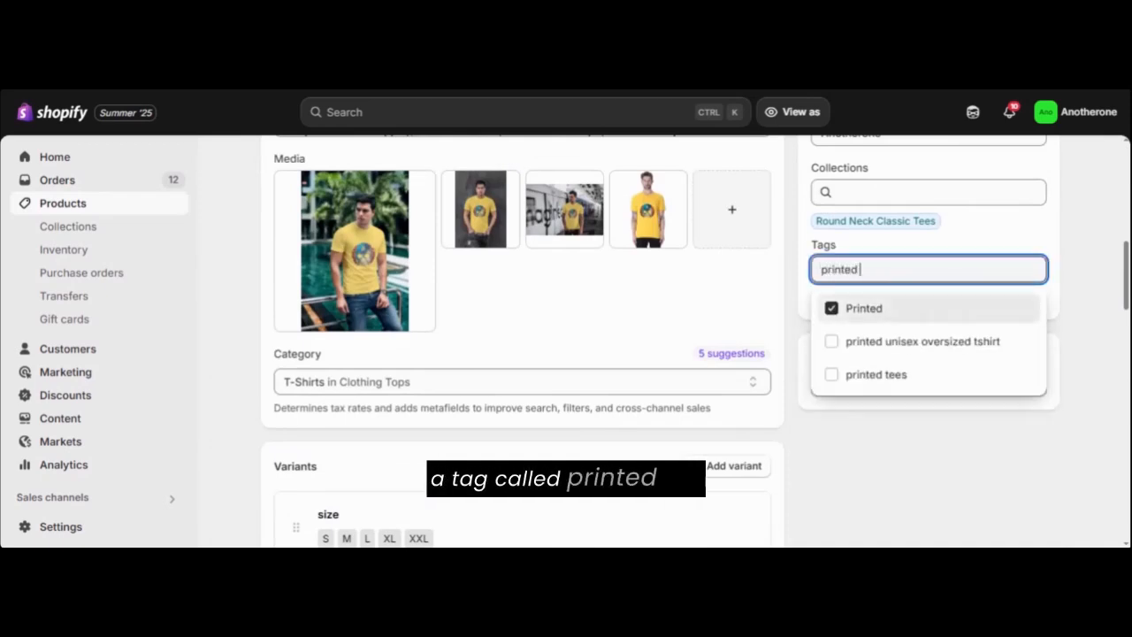
type("ees")
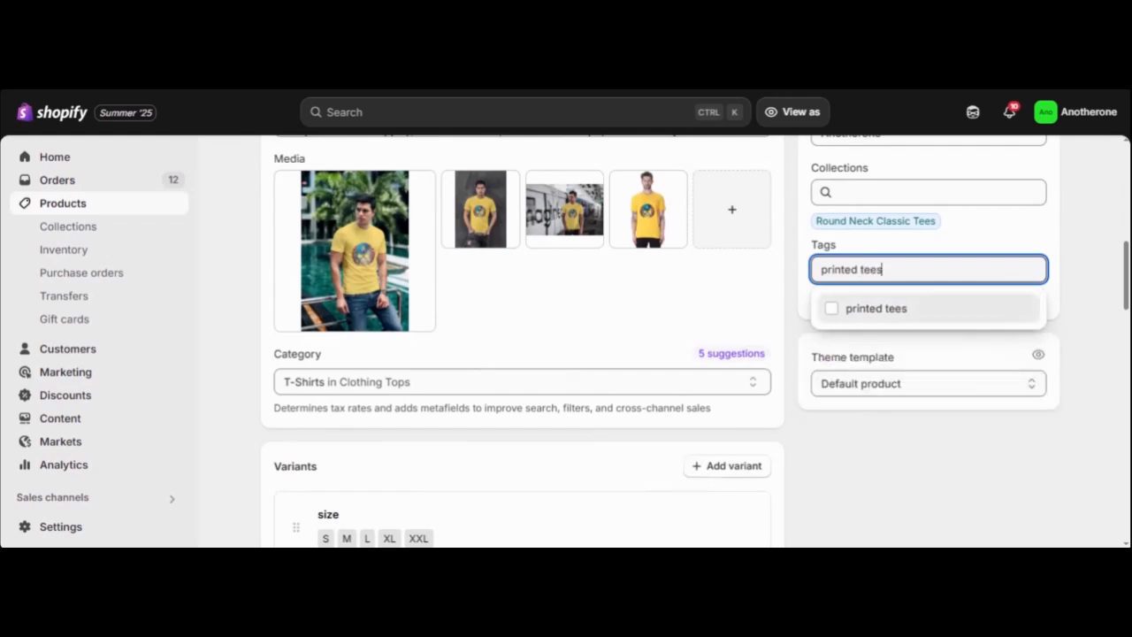
left_click(834, 314)
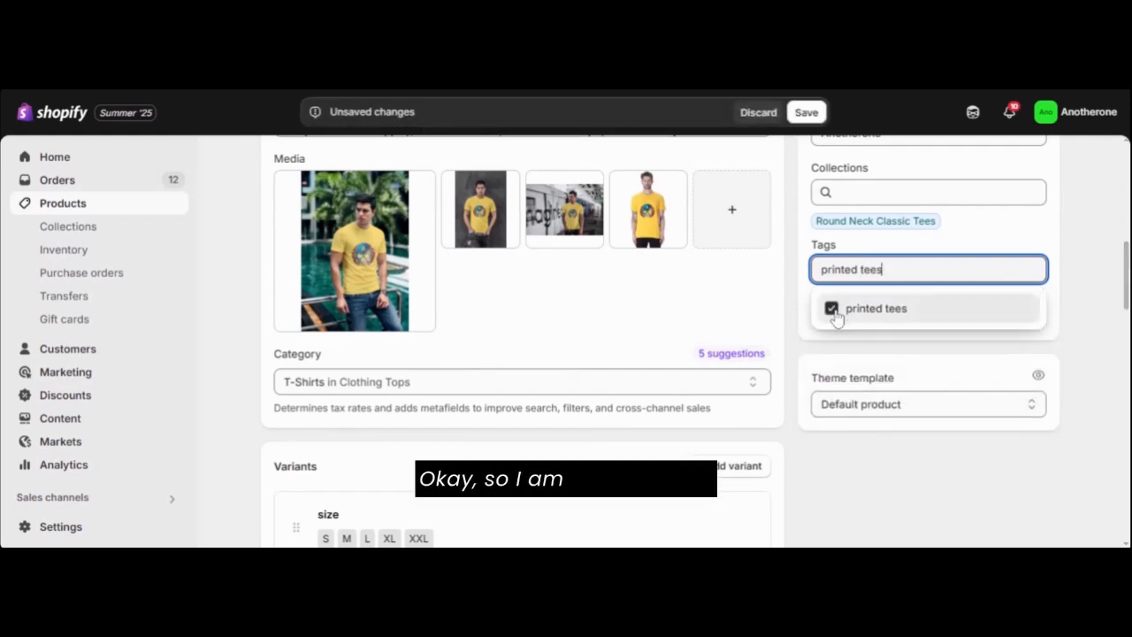
left_click(812, 114)
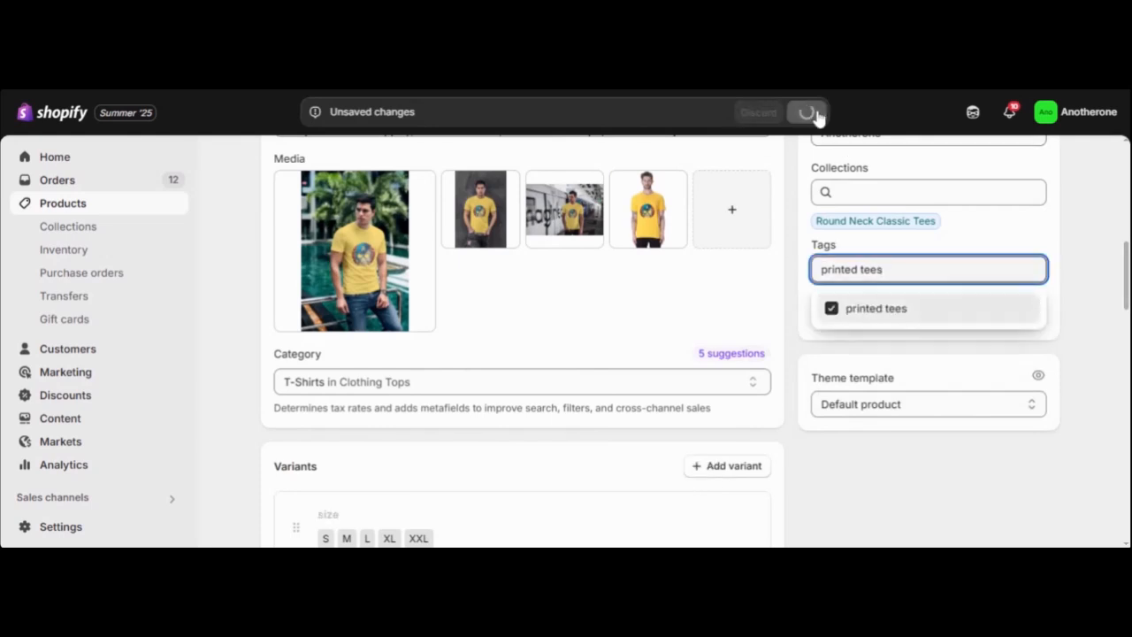
Step: Reload the Collections list, open the Printed Tees collection and check its condition and included products
mouse_move(284, 197)
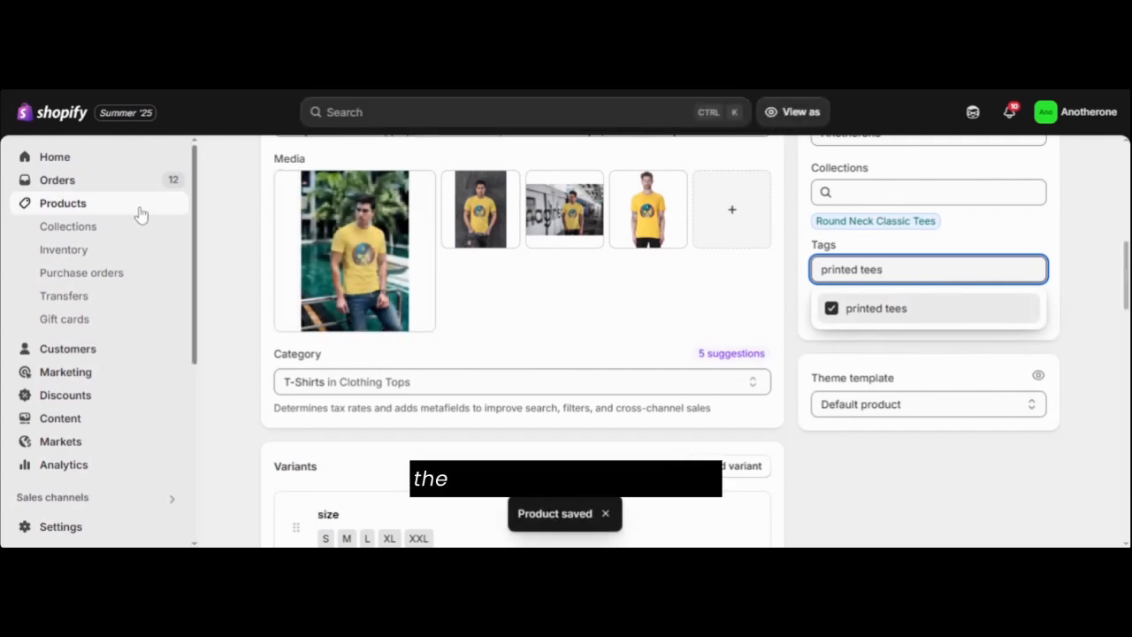
left_click(85, 228)
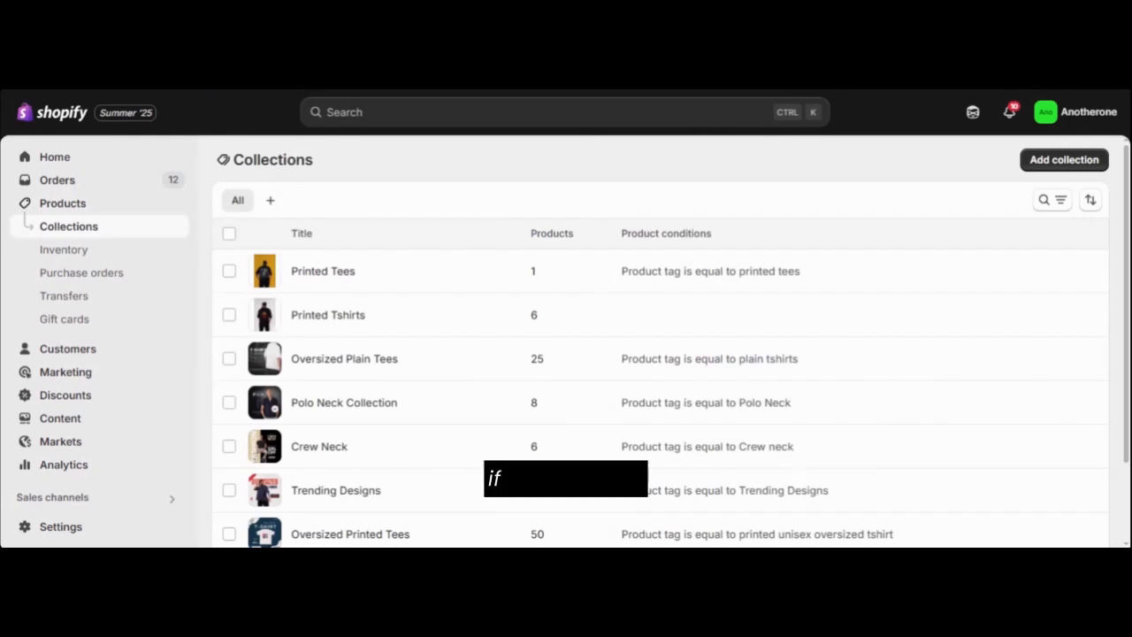
key("F5")
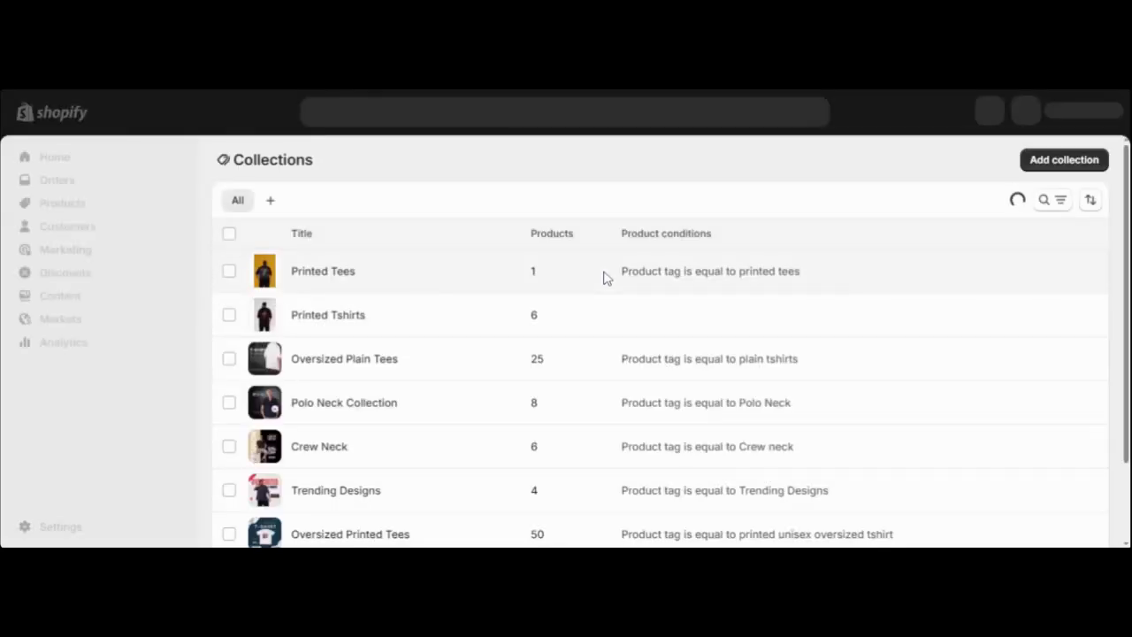
left_click(327, 274)
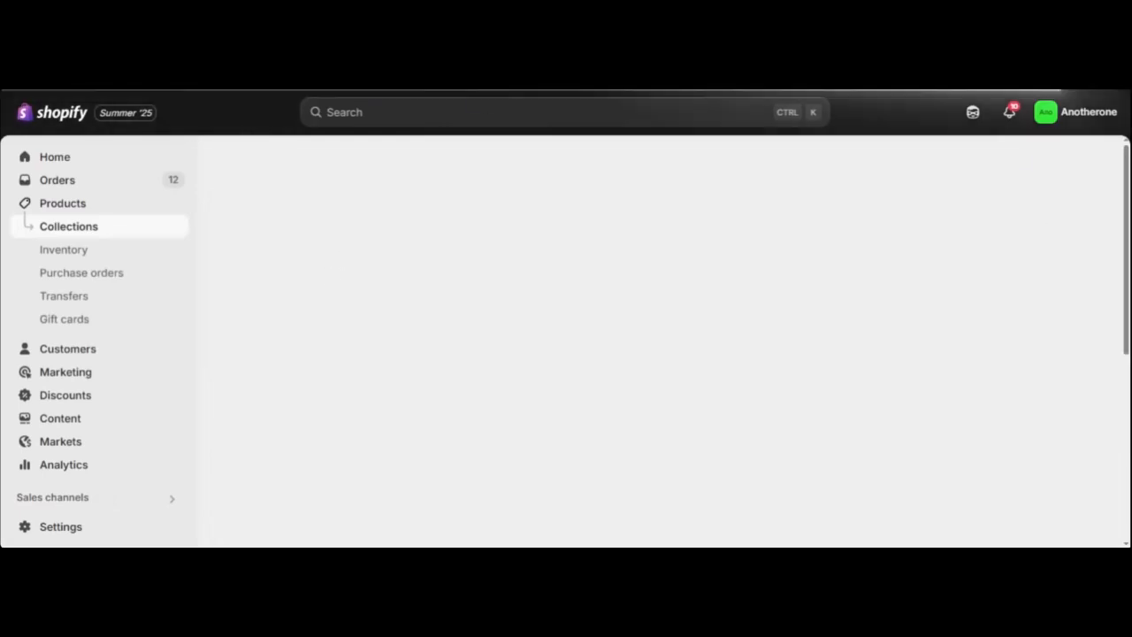
scroll(1114, 328, "down", 5)
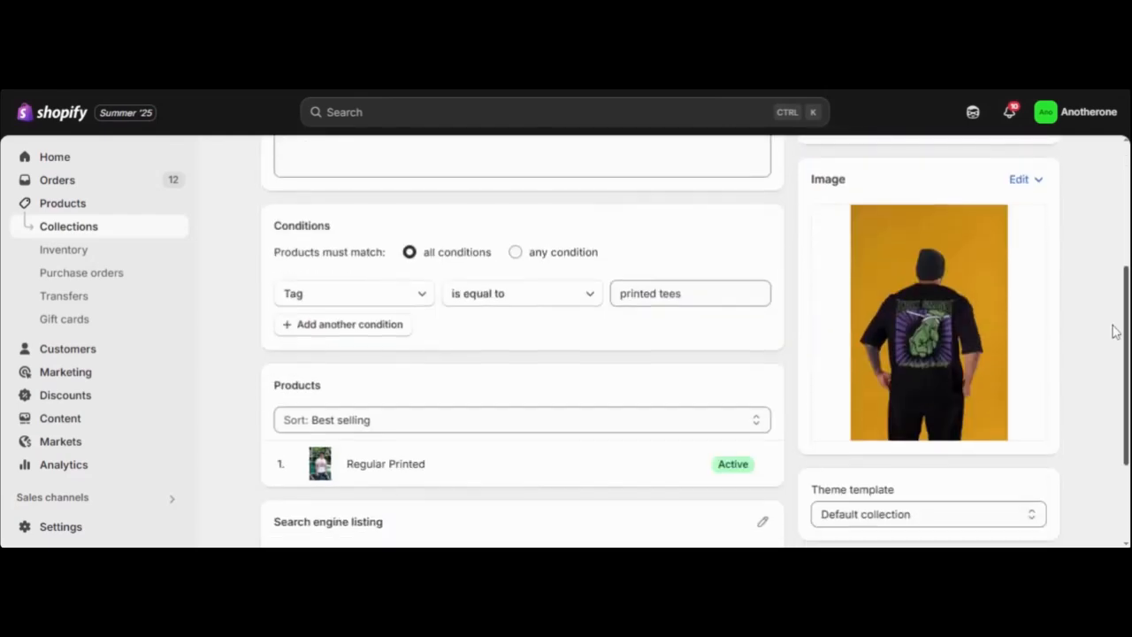
scroll(1091, 419, "up", 5)
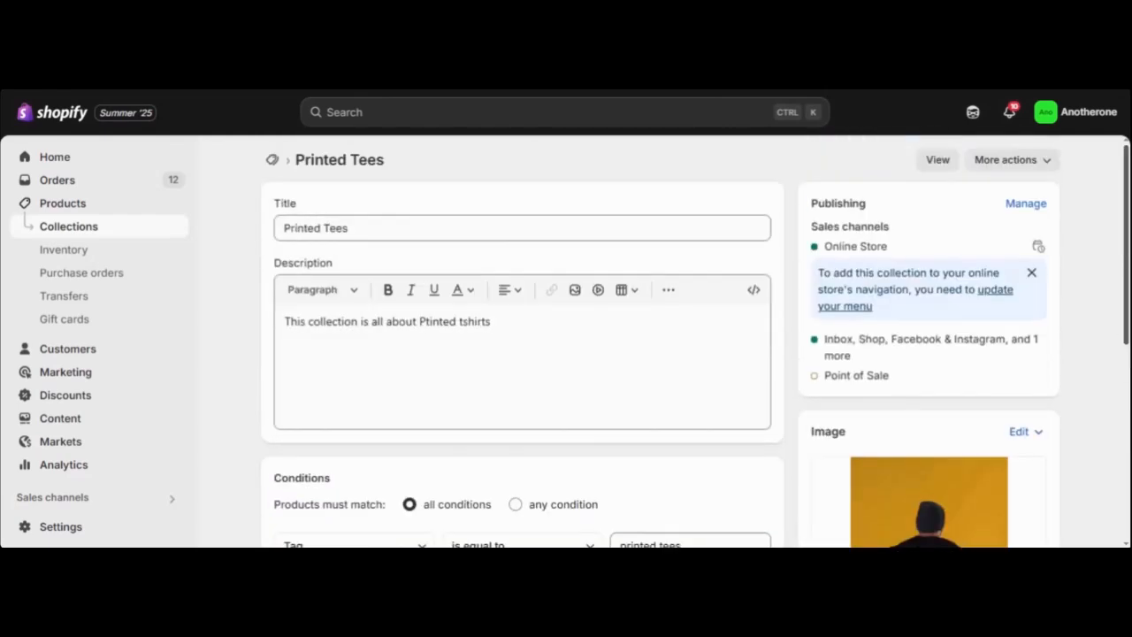
Step: Reopen the Regular printed product with the yellow T-shirt from the product list and check its assigned collections and tags
left_click(69, 204)
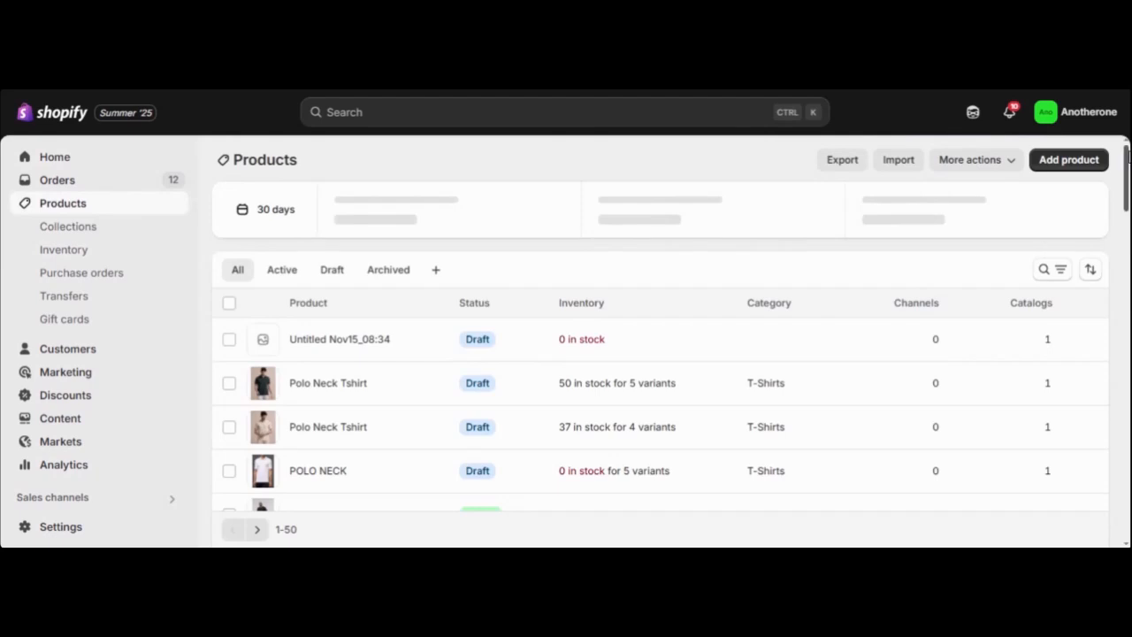
left_click_drag(1127, 155, 1104, 285)
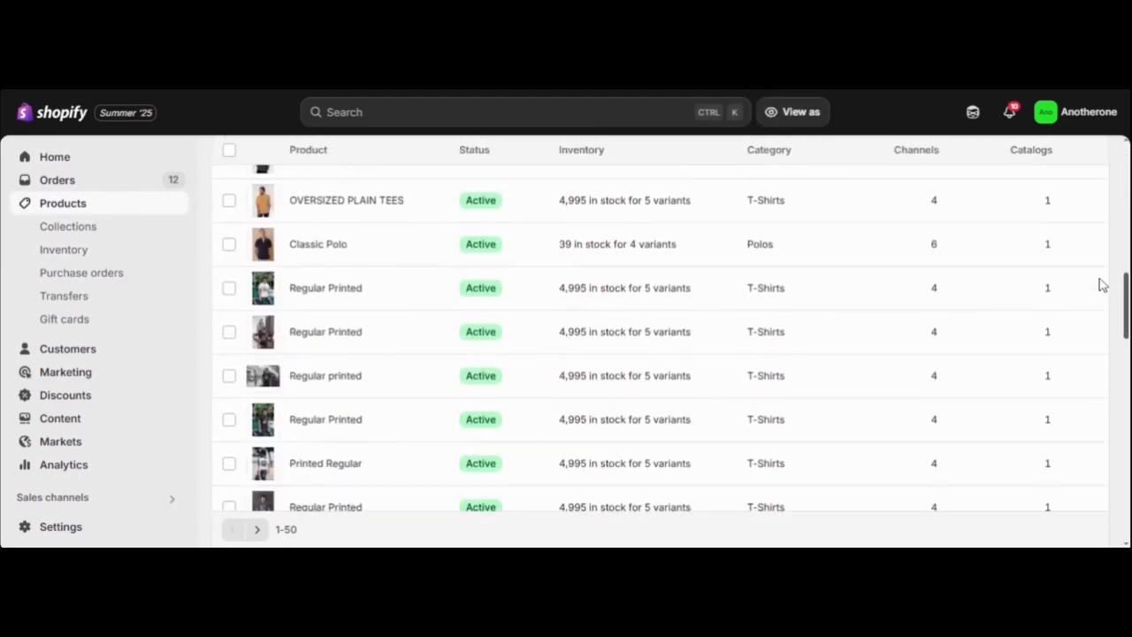
scroll(1094, 301, "down", 3)
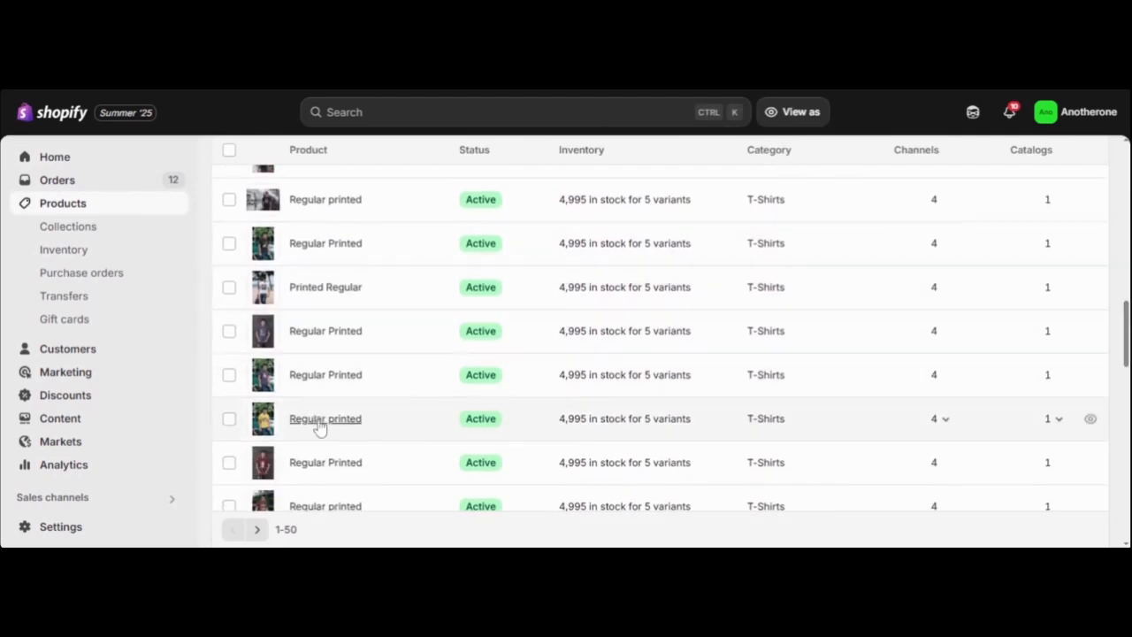
left_click(320, 421)
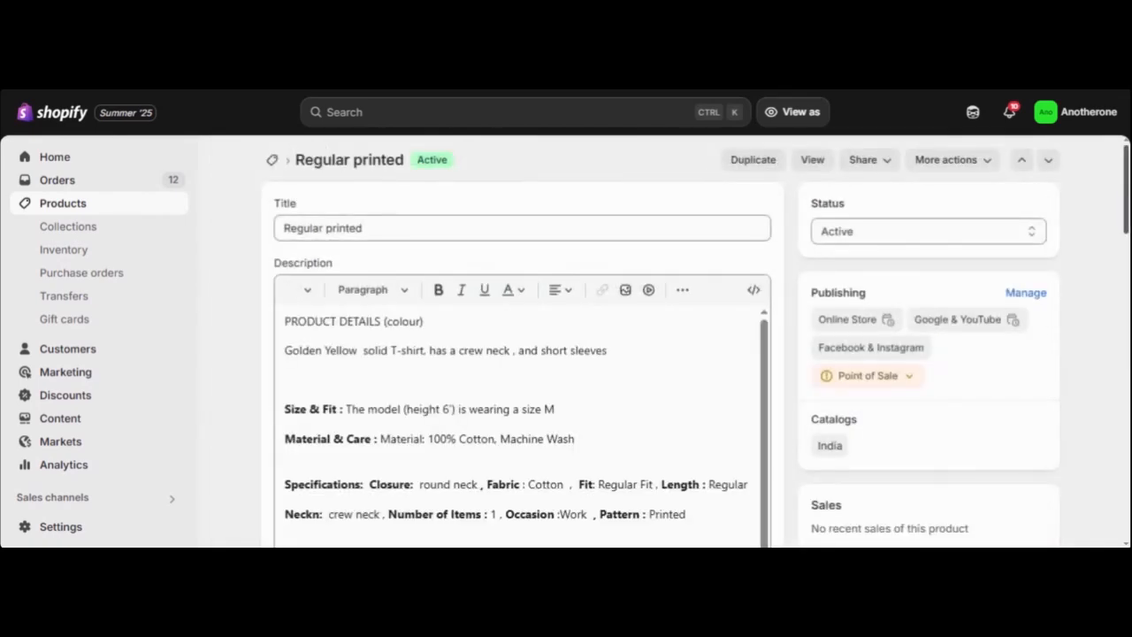
scroll(1111, 302, "down", 7)
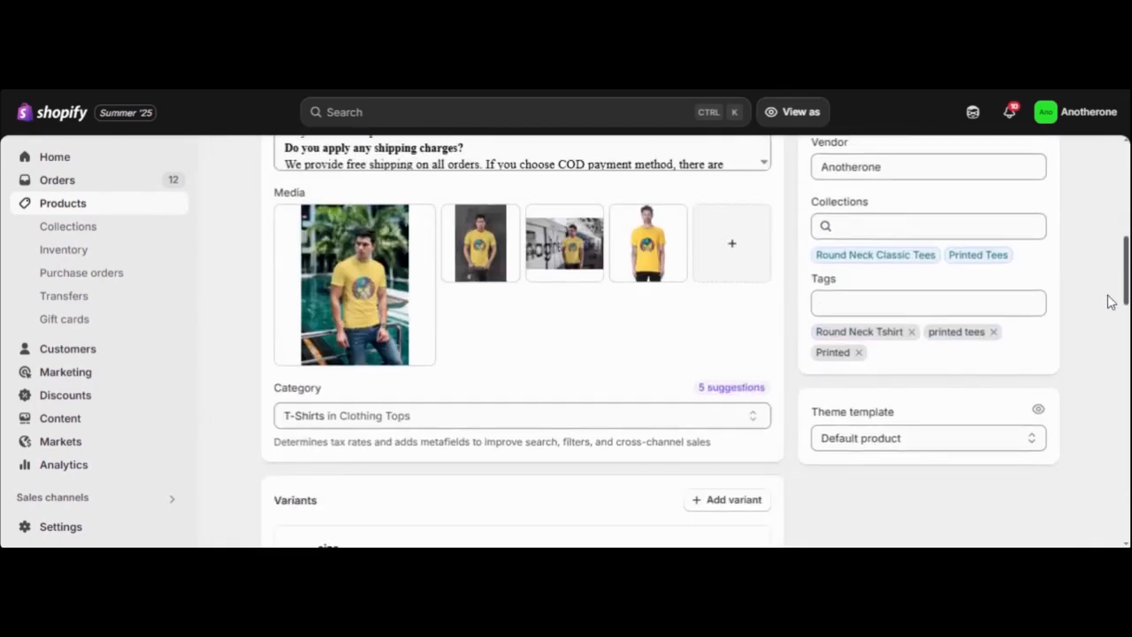
Step: Look up "printed" among the product's tags, and return to the Collections list to check the Printed Tees entry
left_click(929, 303)
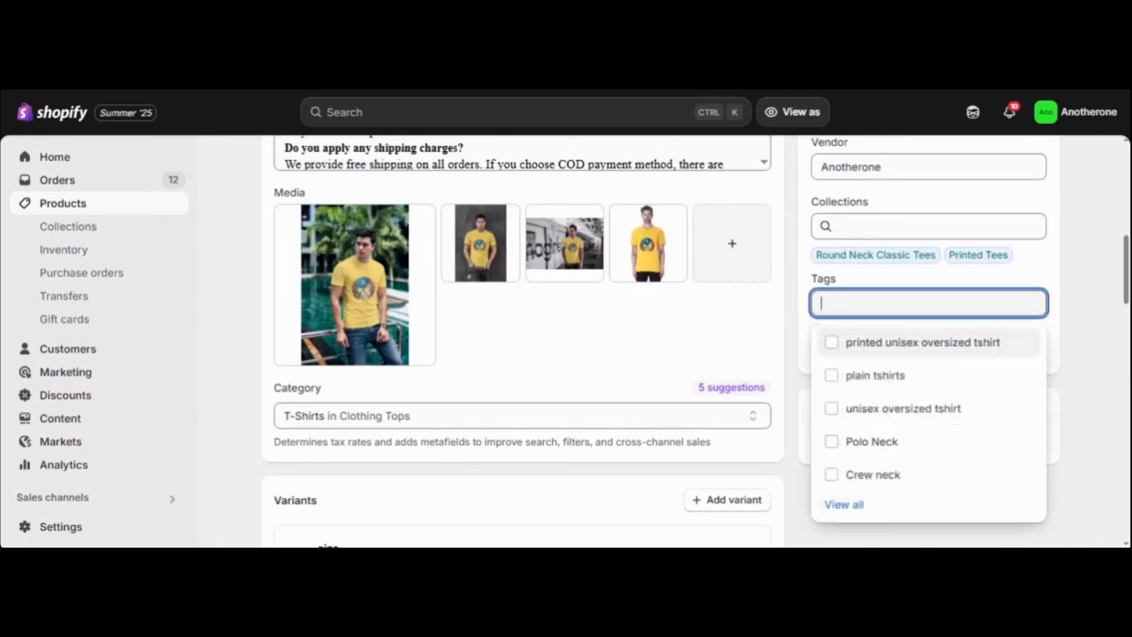
type("printed")
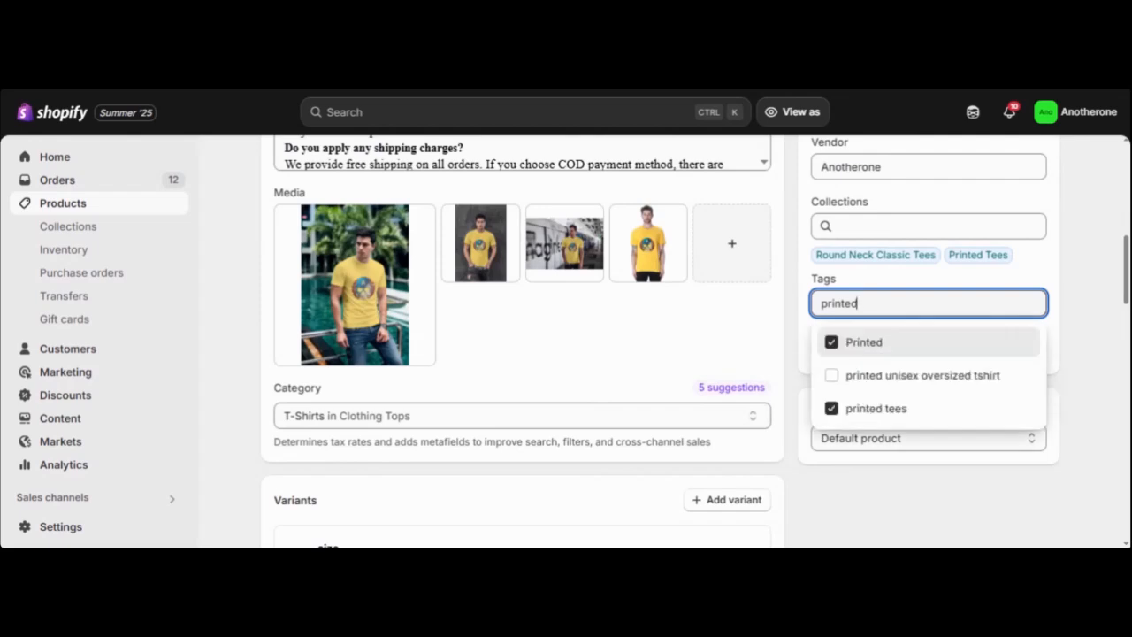
left_click(1110, 370)
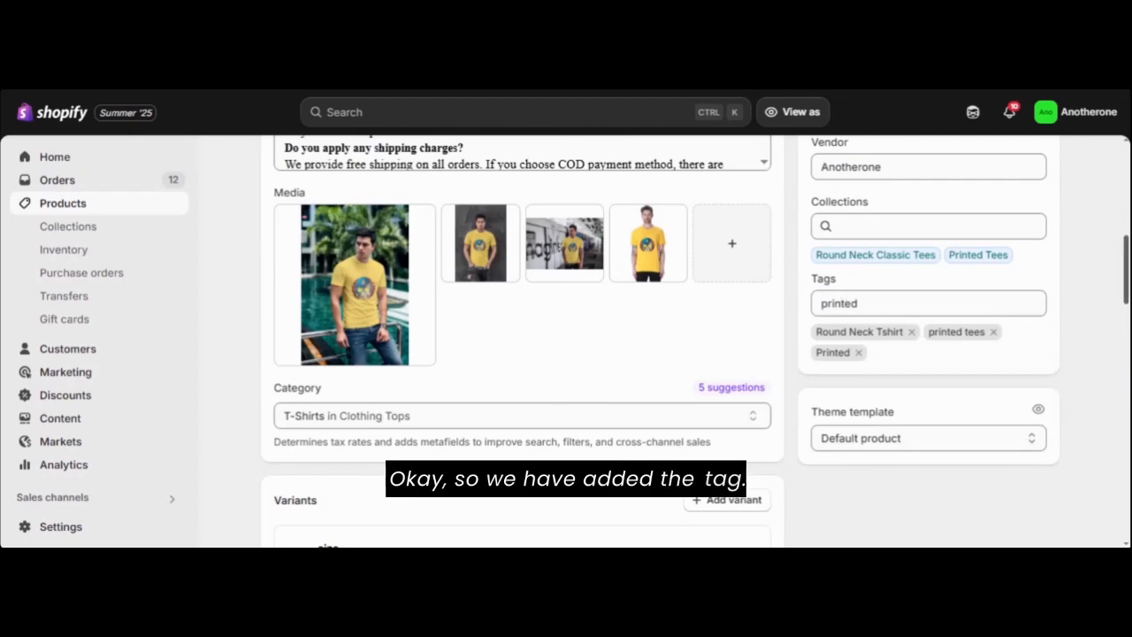
scroll(523, 341, "up", 5)
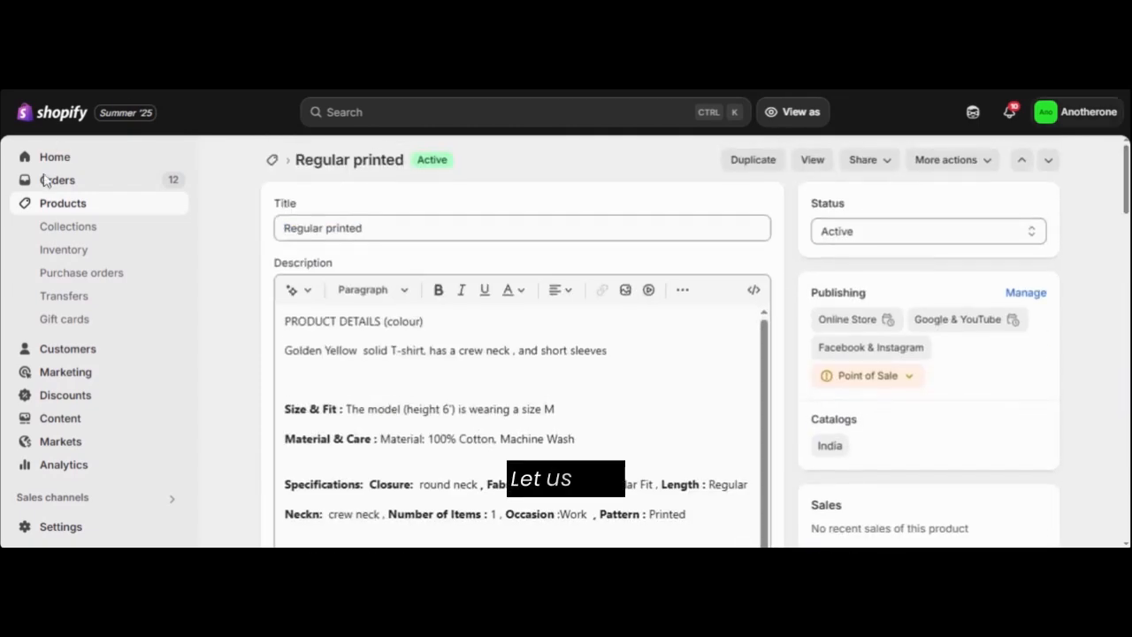
left_click(68, 228)
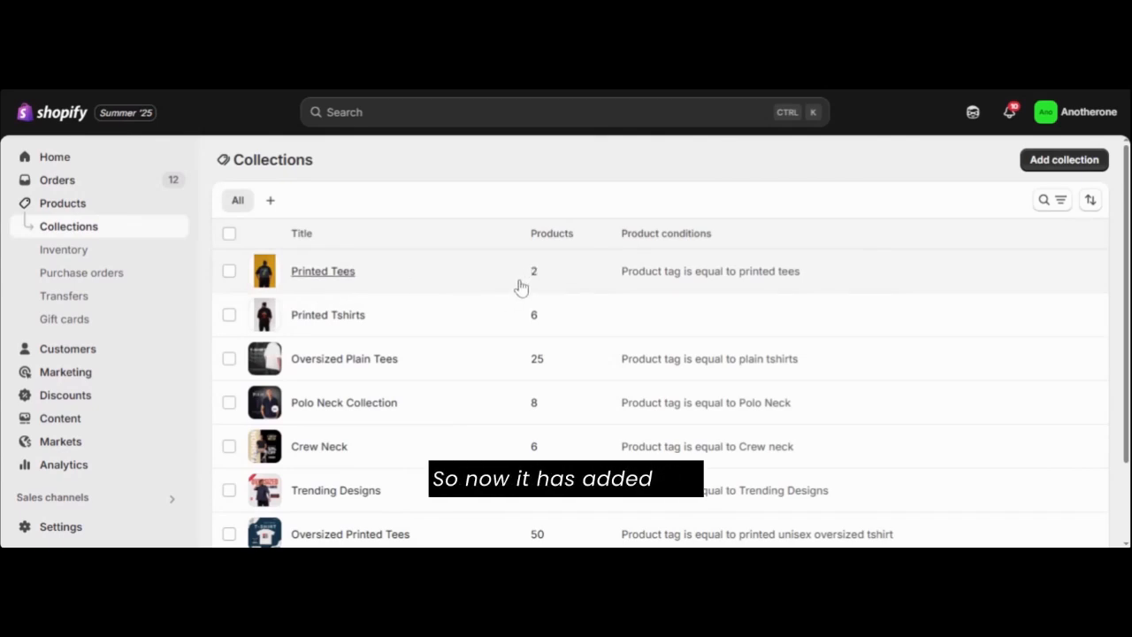
Step: Open the Regular Printed product with the black T-shirt, listed second below Classic Polo, from the store's product list
left_click(77, 204)
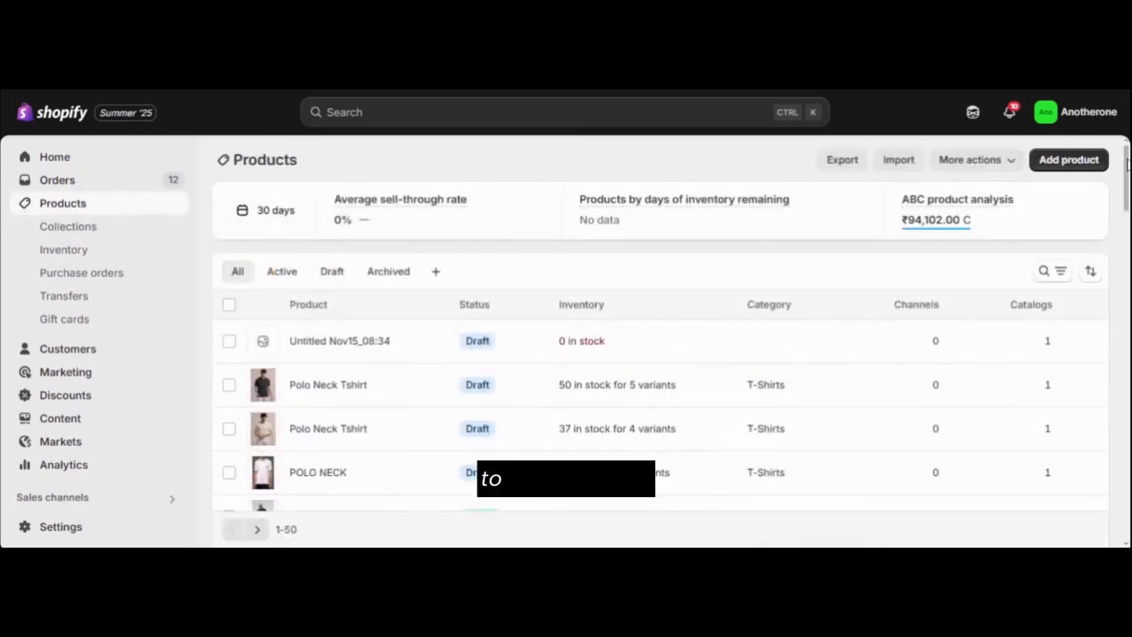
left_click_drag(1126, 146, 1120, 286)
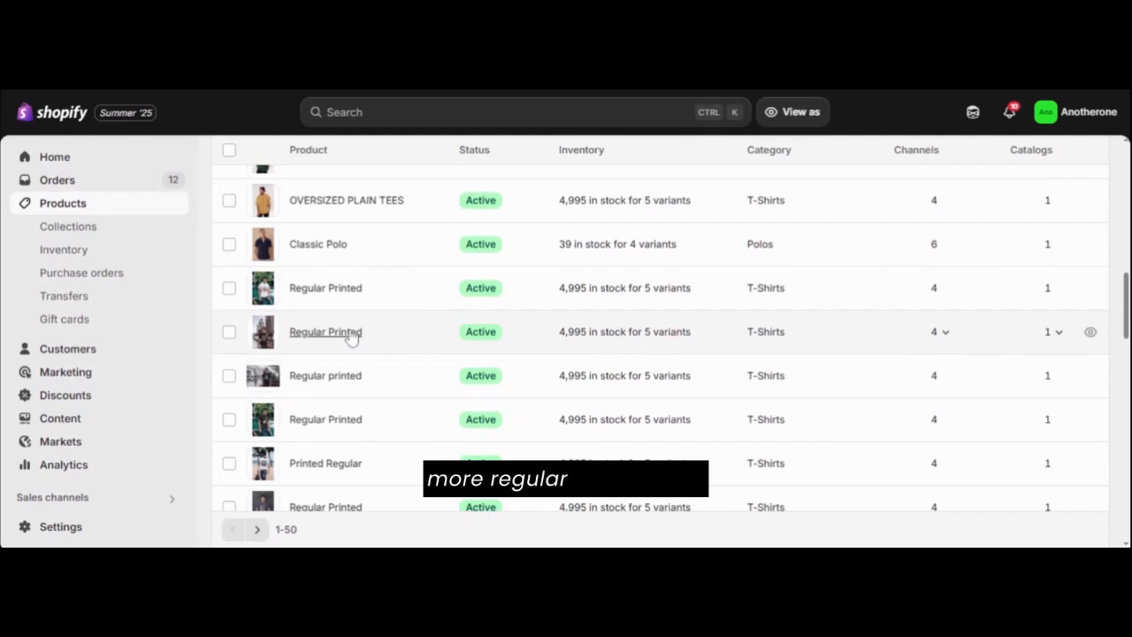
left_click(583, 333)
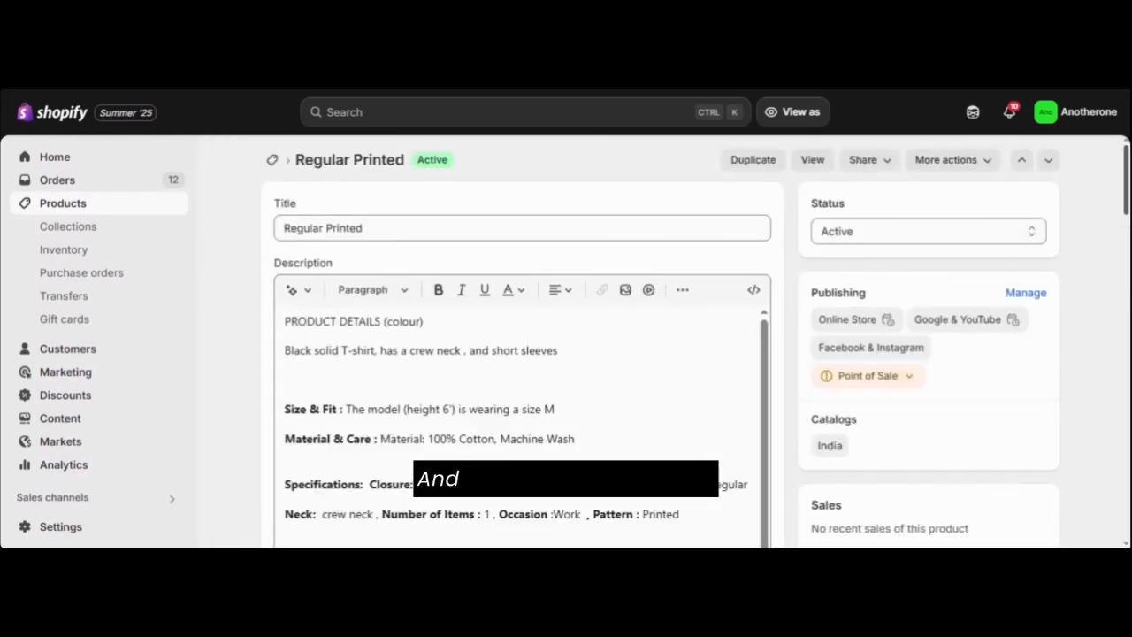
Step: Add the existing tag "printed tees" to the black Regular Printed T-shirt and save the product
scroll(347, 323, "down", 10)
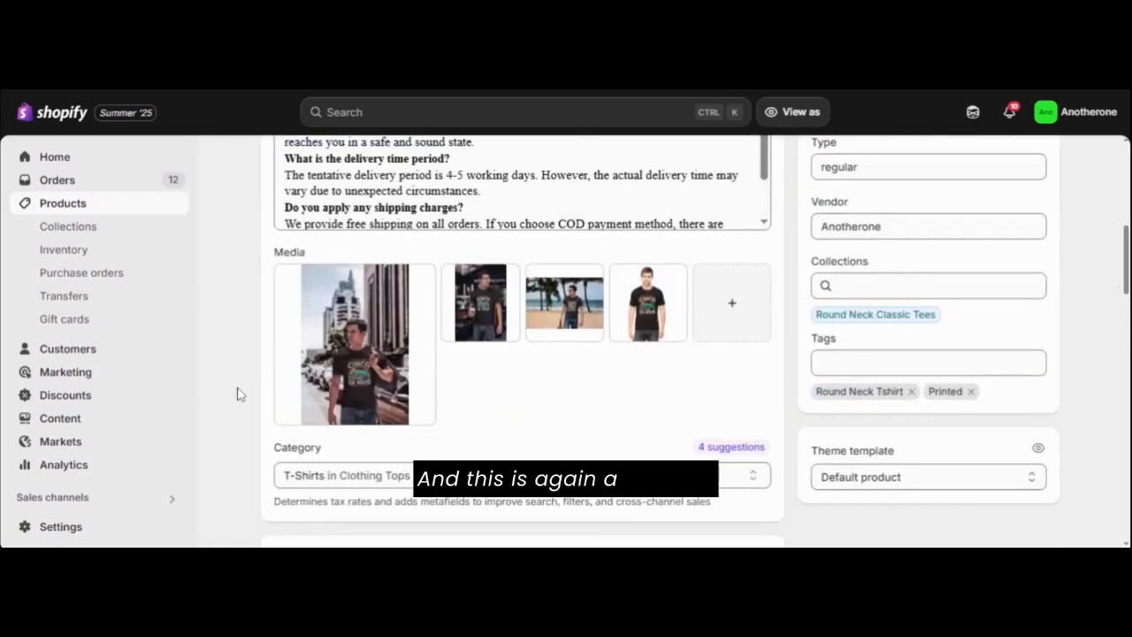
left_click(929, 363)
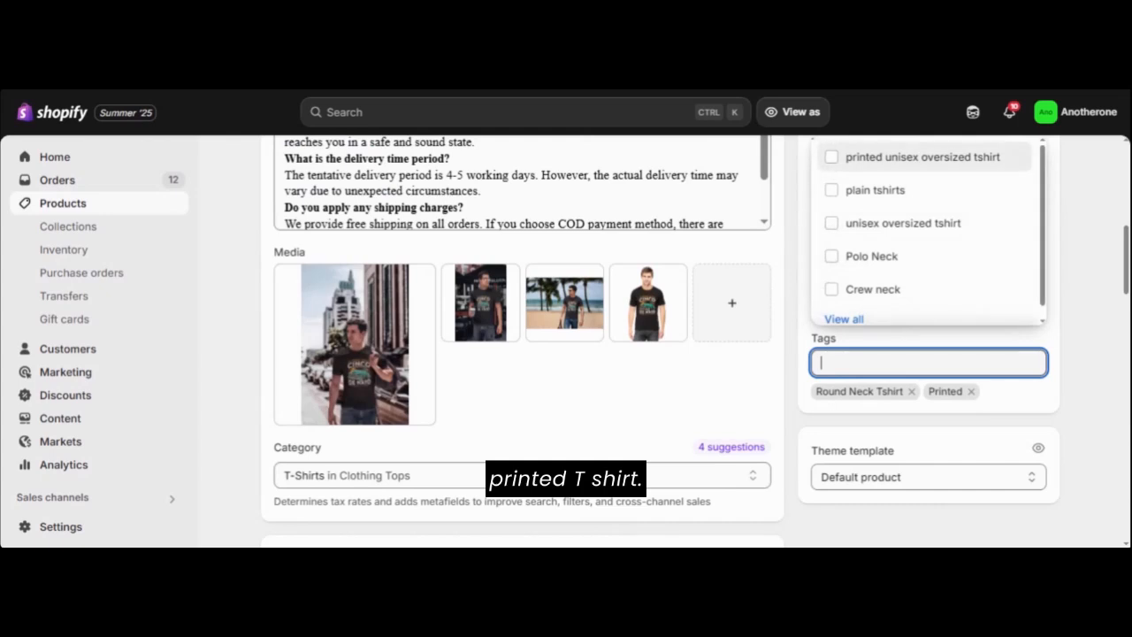
type("printed")
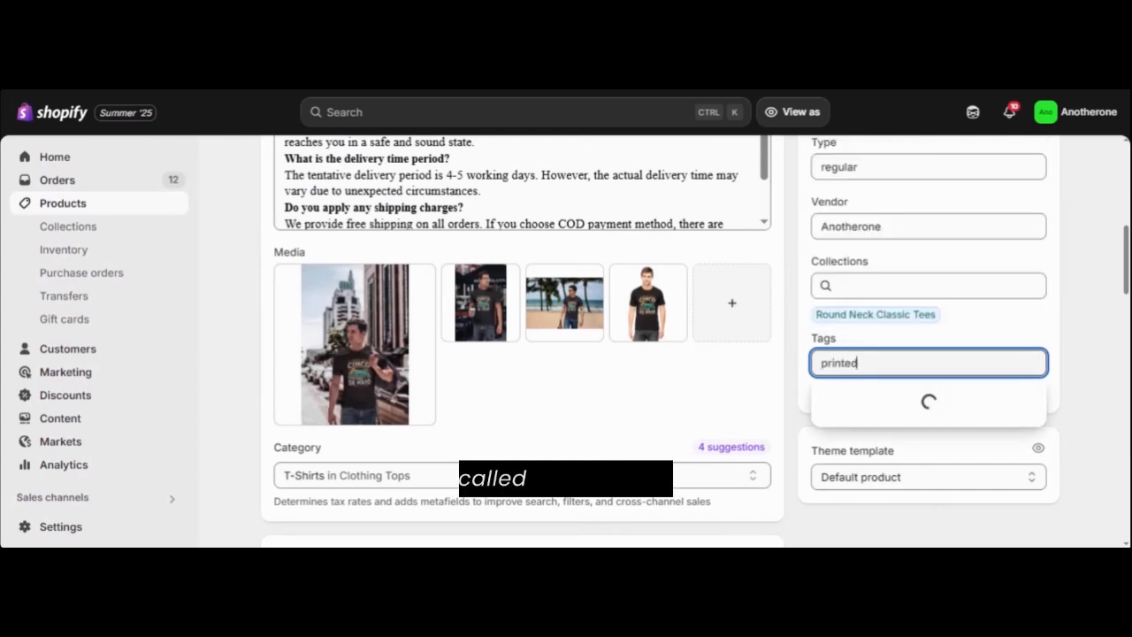
type(" tees")
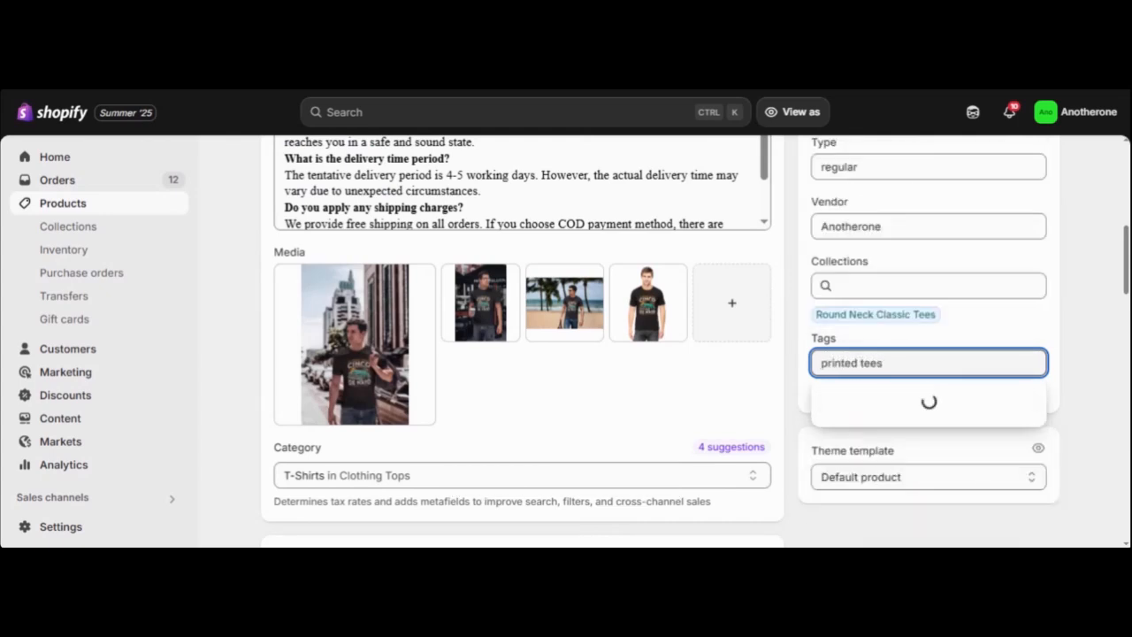
left_click(833, 406)
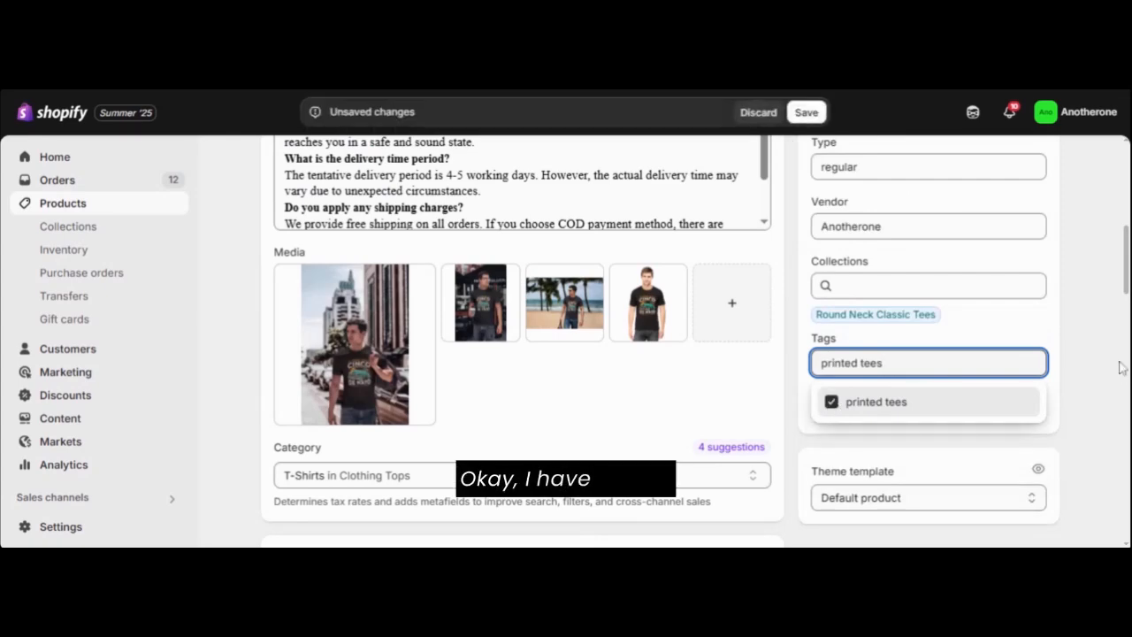
left_click(1098, 398)
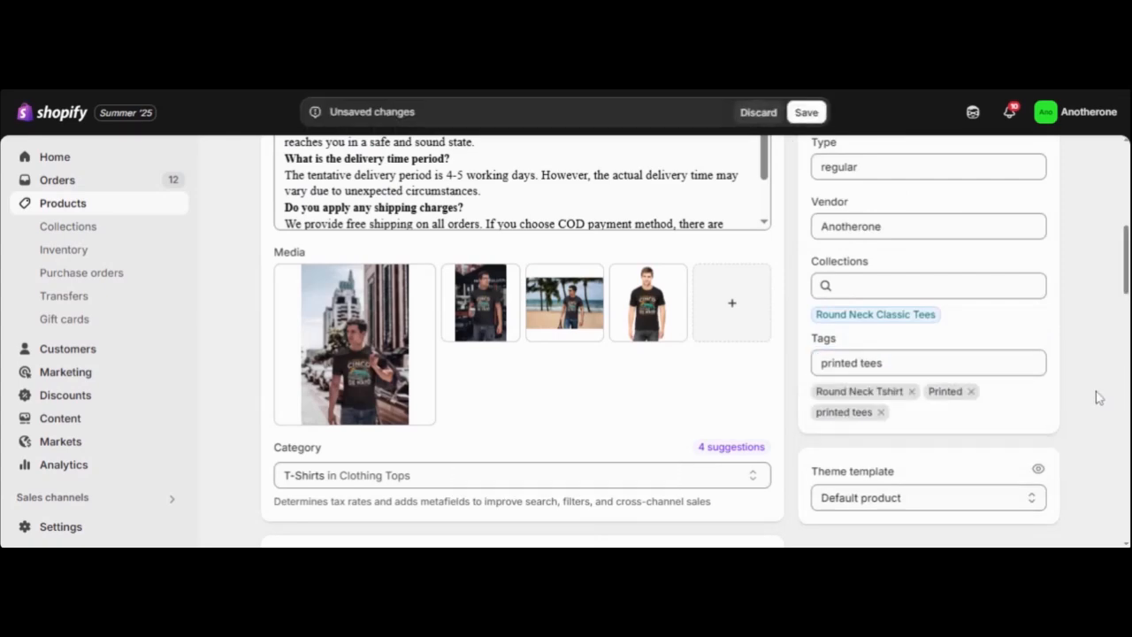
left_click(814, 117)
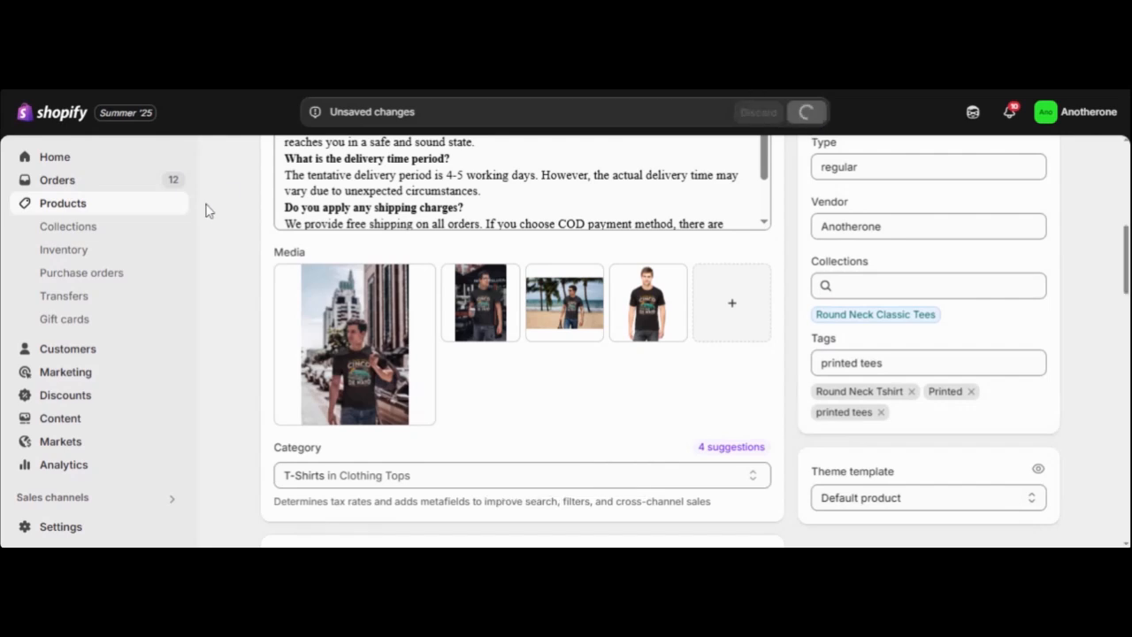
Step: Open the Collections list, reload it and reopen it from the product list to check the Printed Tees product count
left_click(93, 232)
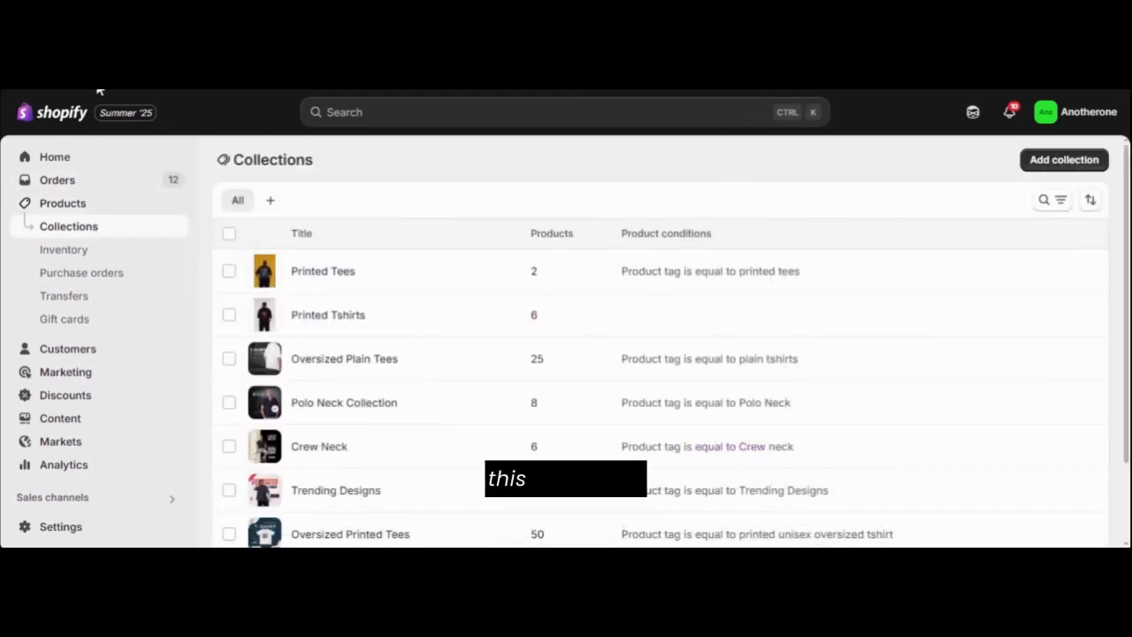
key("F5")
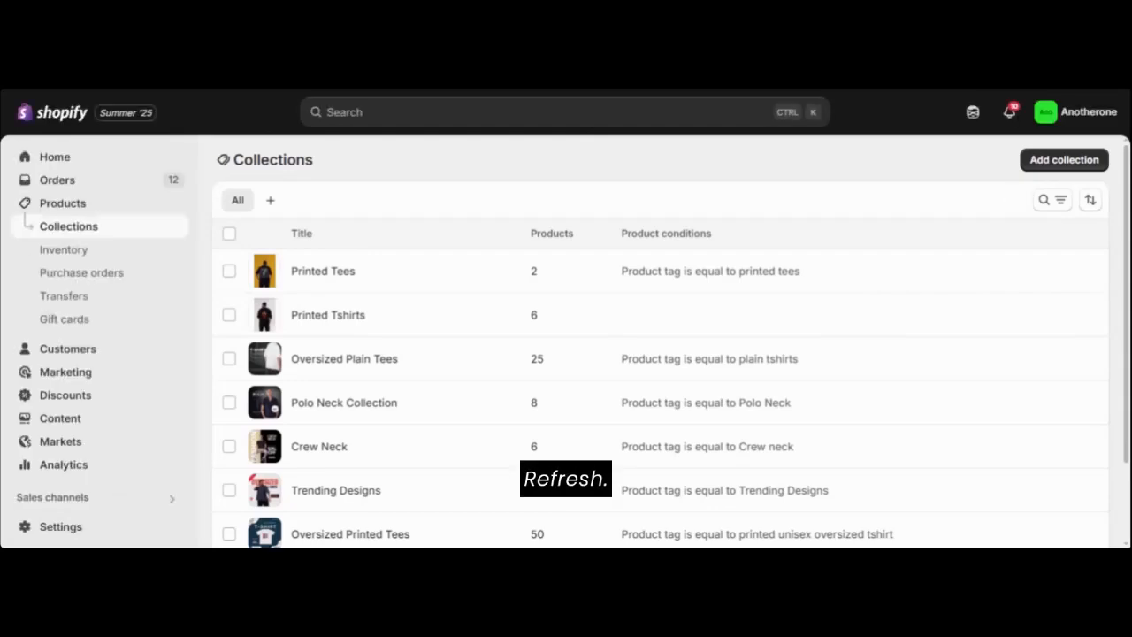
key("F5")
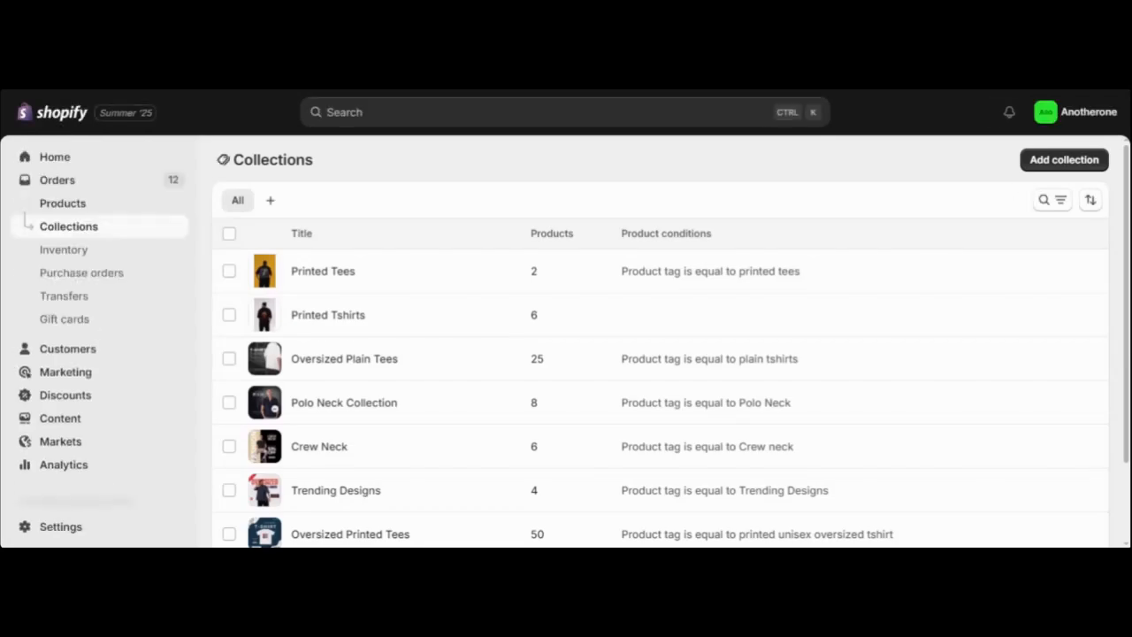
left_click(50, 205)
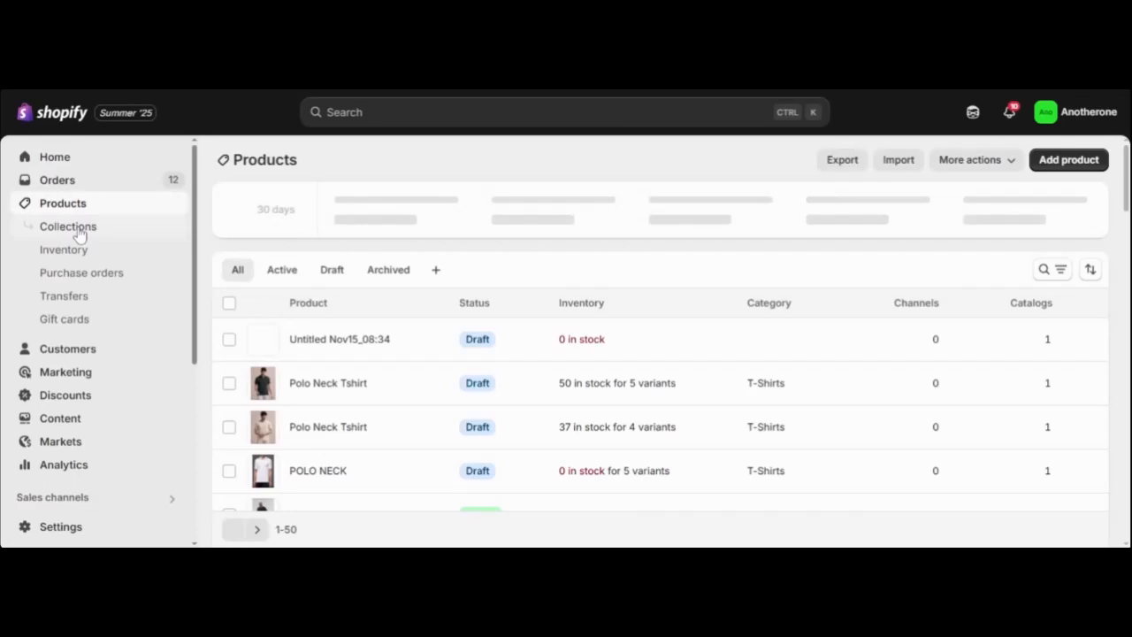
left_click(78, 228)
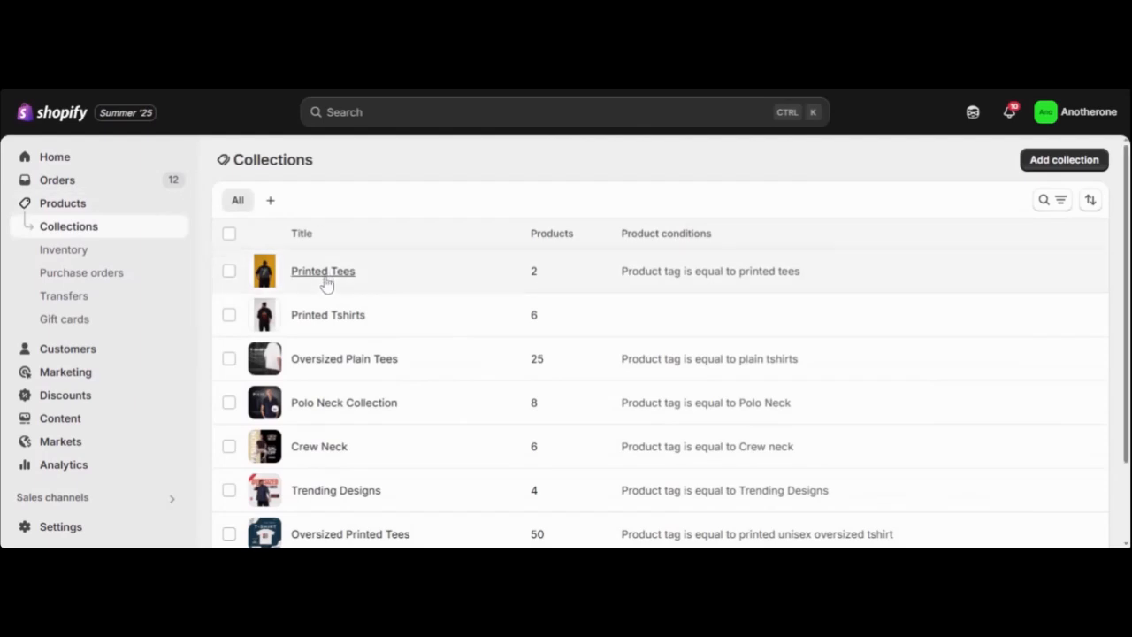
Step: Open the Printed Tees collection, and return by way of the product list to the Collections list to recheck its product count
left_click(324, 273)
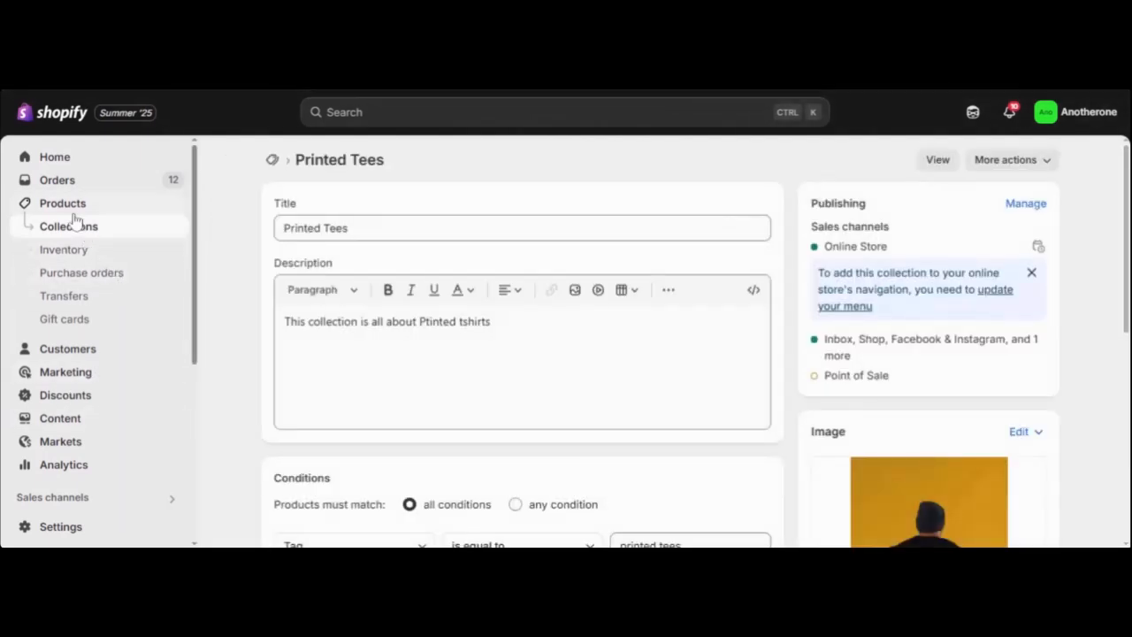
left_click(62, 203)
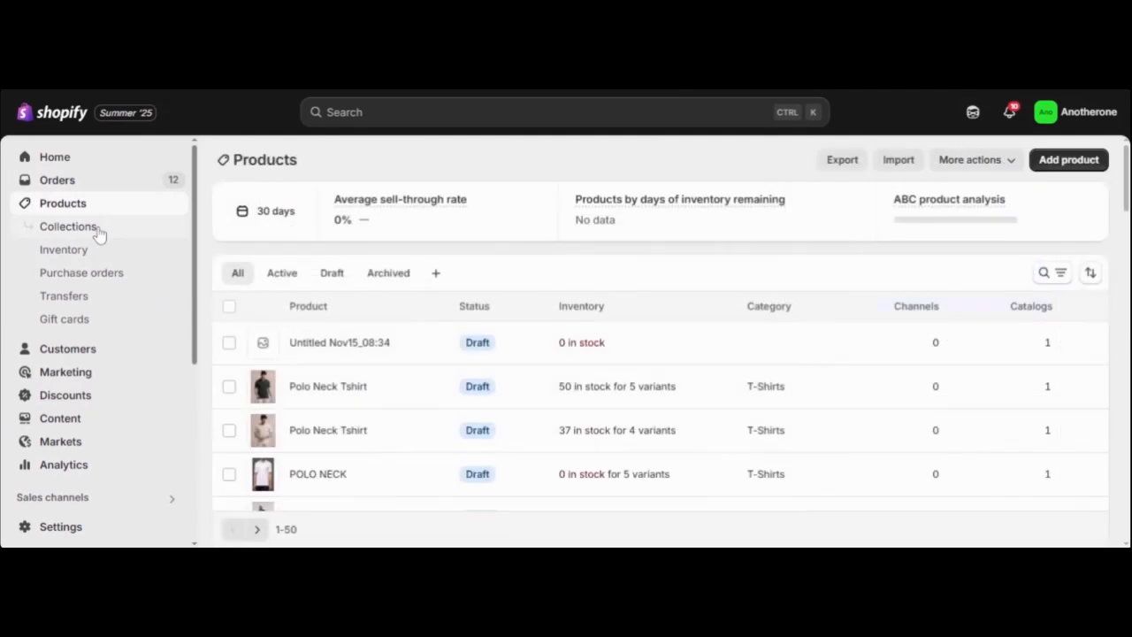
left_click(92, 235)
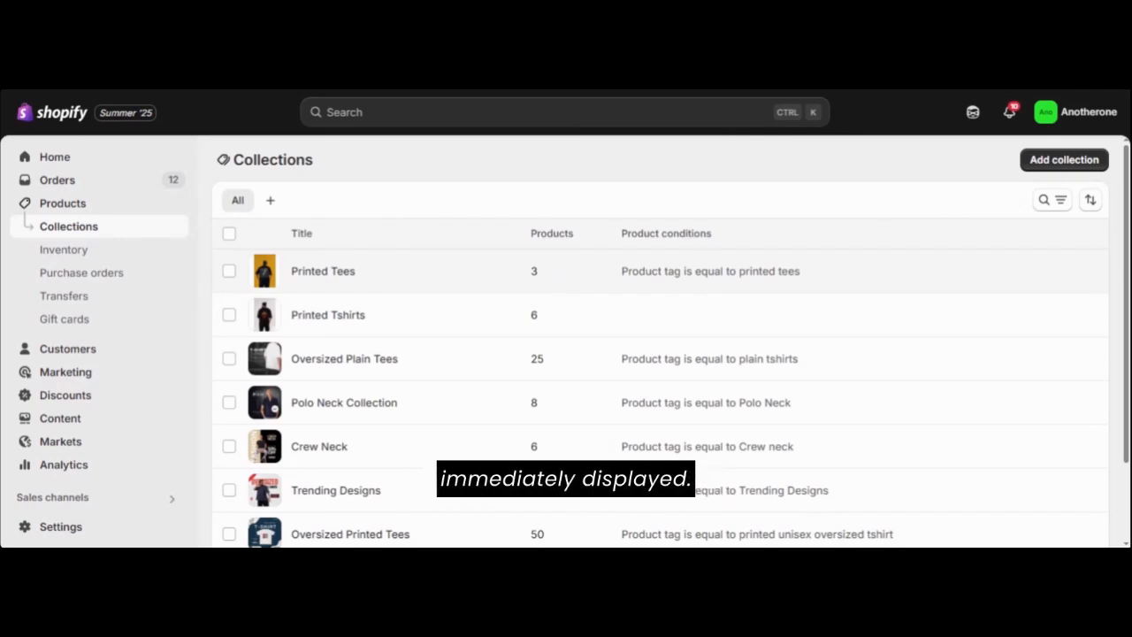
Step: Open the Printed Tees collection and review which products its tag condition has included
left_click(343, 278)
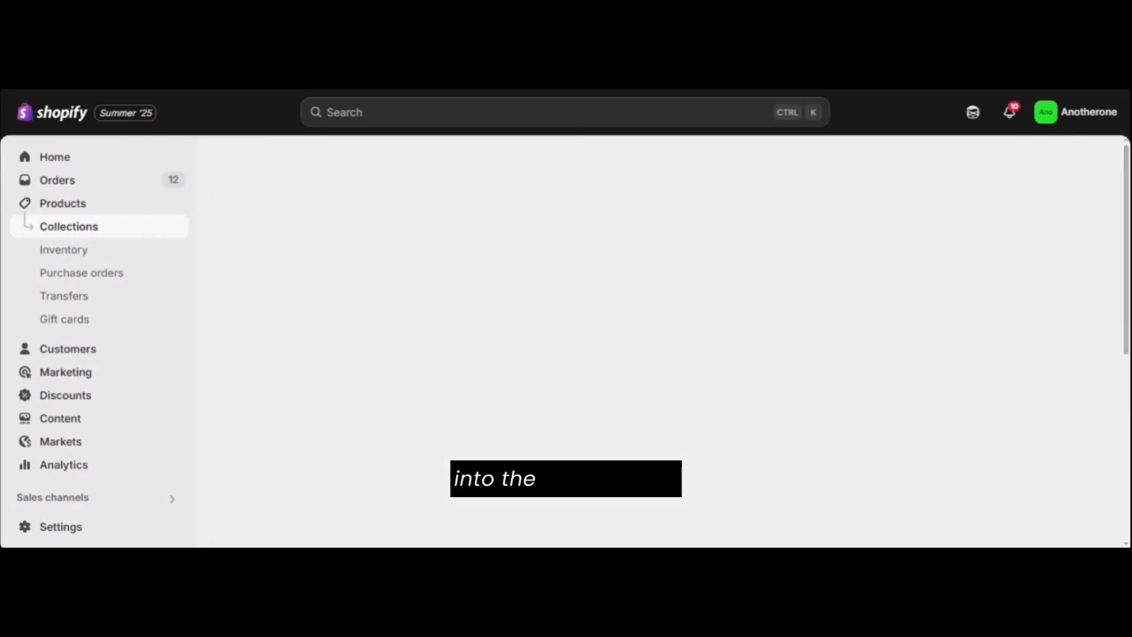
scroll(1100, 328, "down", 4)
scroll(1101, 327, "down", 2)
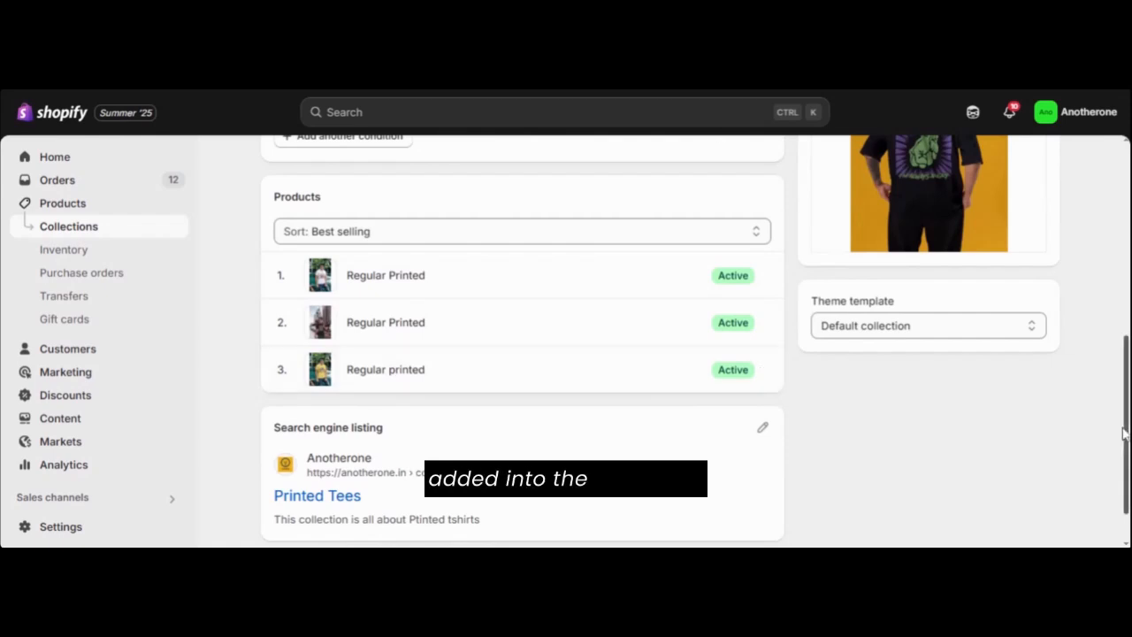
left_click_drag(1126, 434, 1128, 221)
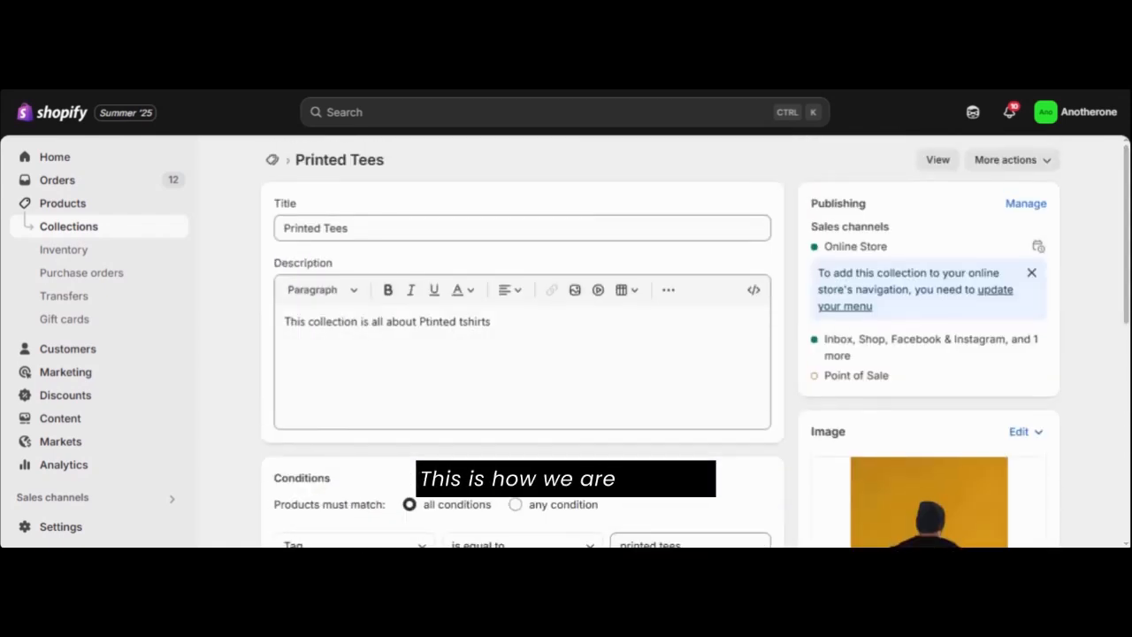